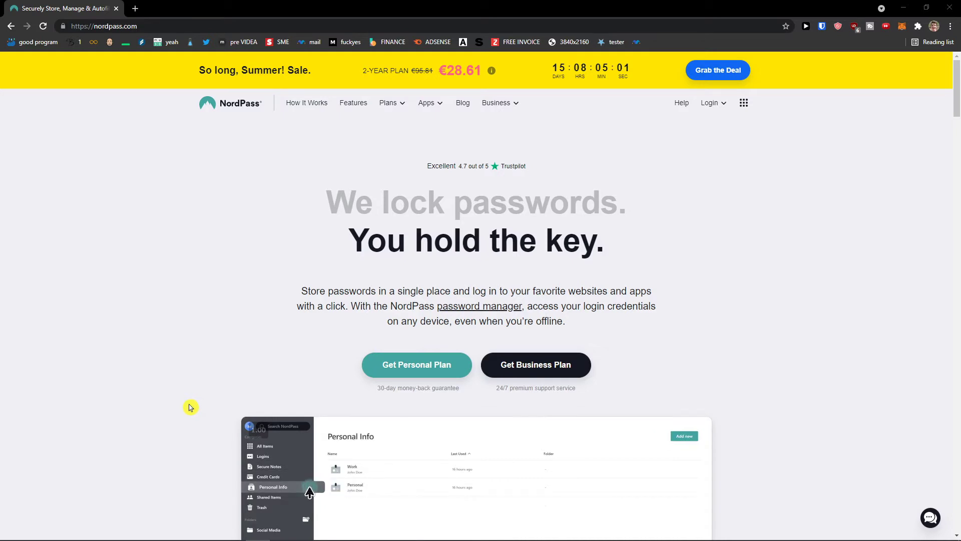
# - Open the Personal & Family plans page from the NordPass website's Plans menu
pyautogui.scroll(-1, 190, 407)
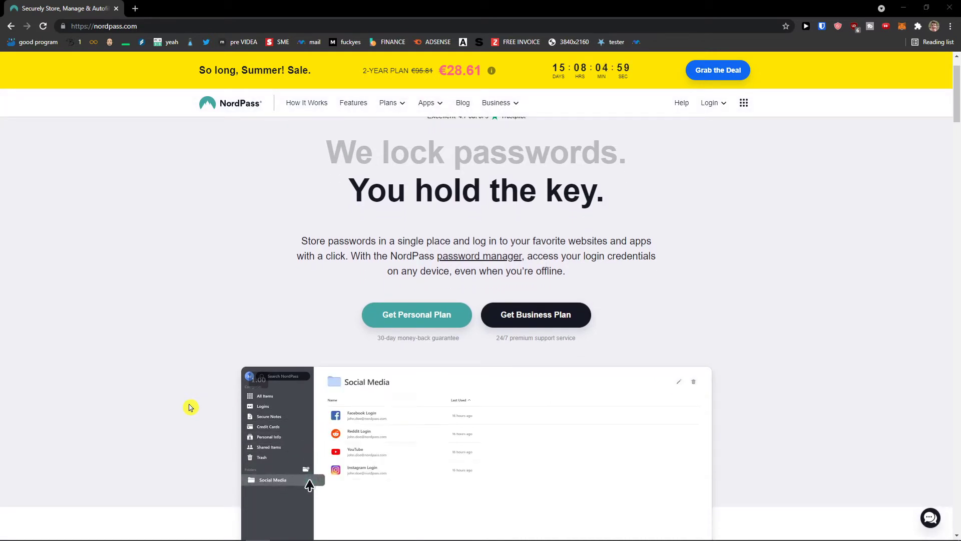
pyautogui.scroll(1, 190, 407)
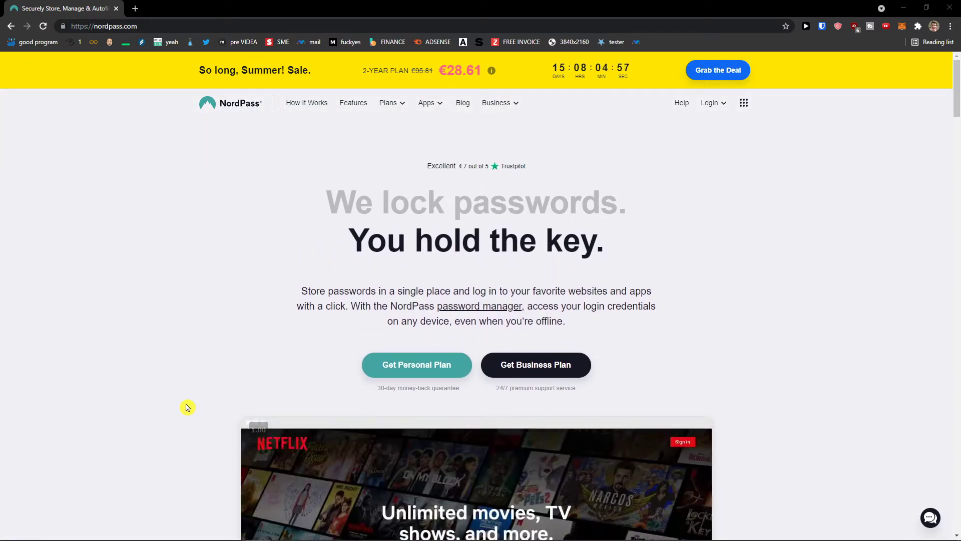
pyautogui.scroll(-1, 187, 407)
pyautogui.scroll(1, 187, 407)
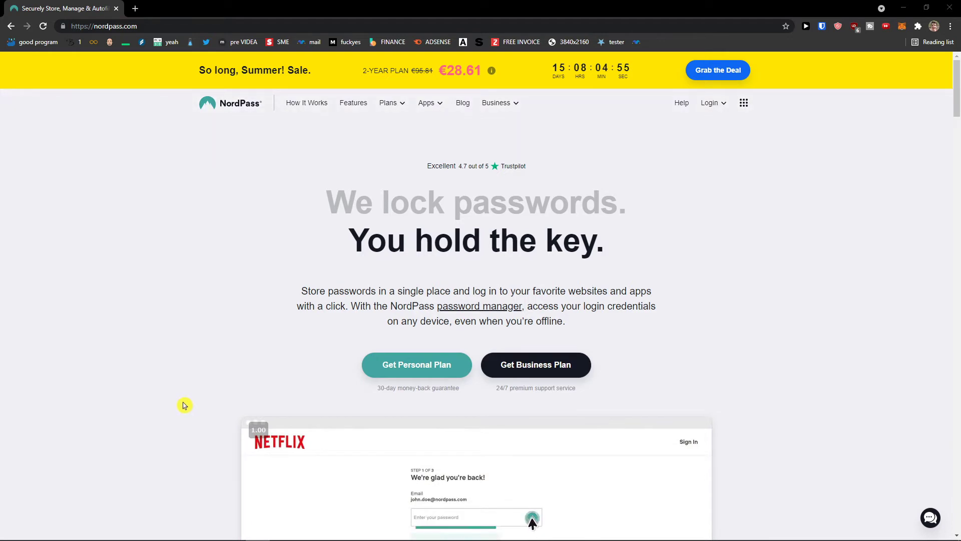
pyautogui.scroll(-1, 180, 403)
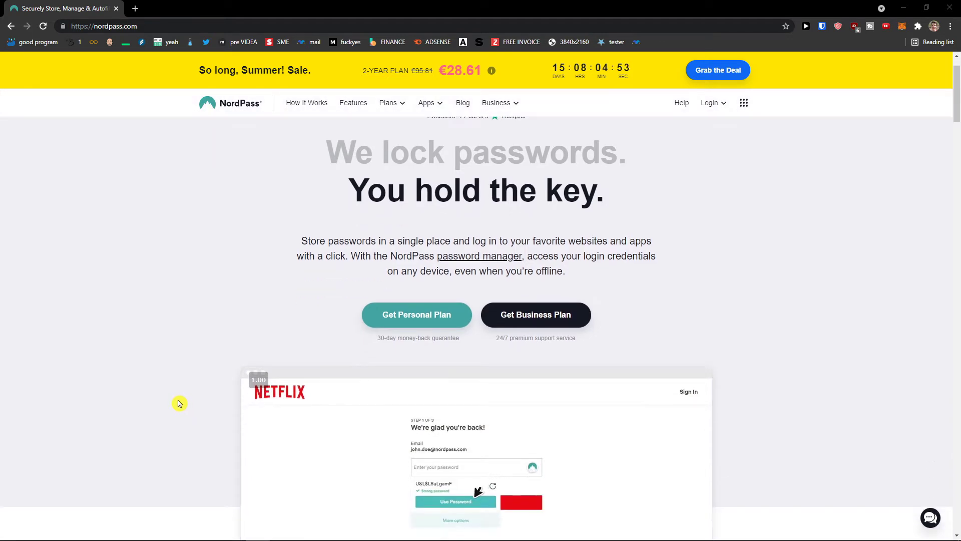
pyautogui.scroll(1, 179, 402)
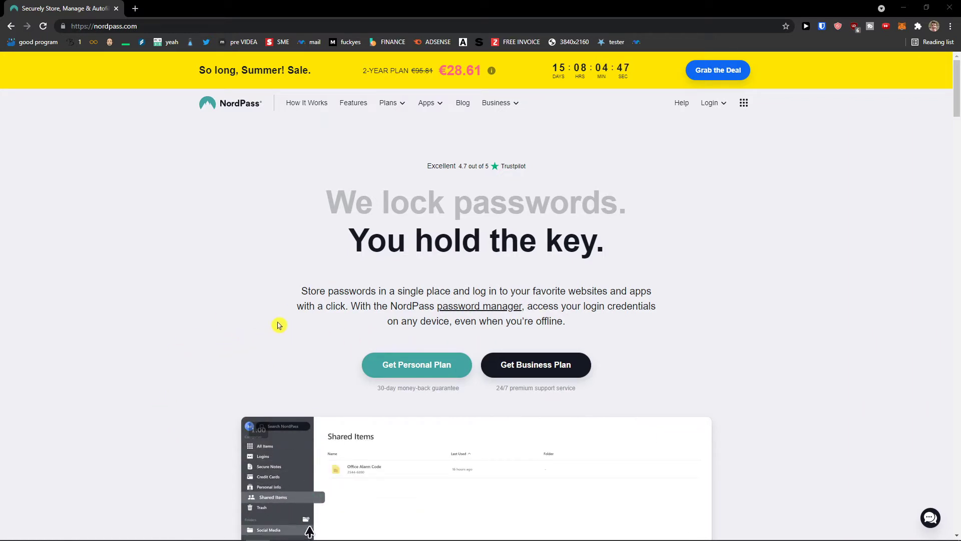
pyautogui.scroll(-1, 259, 324)
pyautogui.scroll(1, 220, 326)
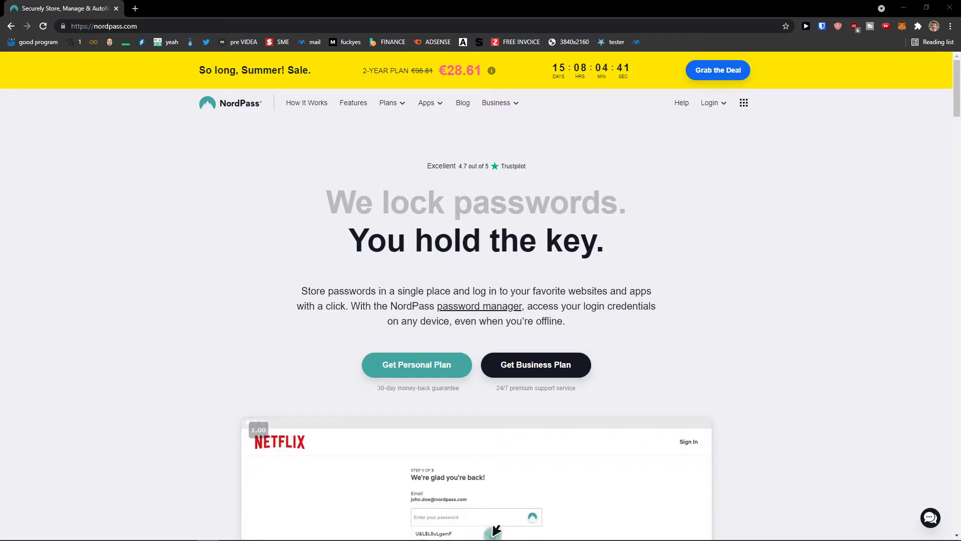
pyautogui.moveTo(420, 108)
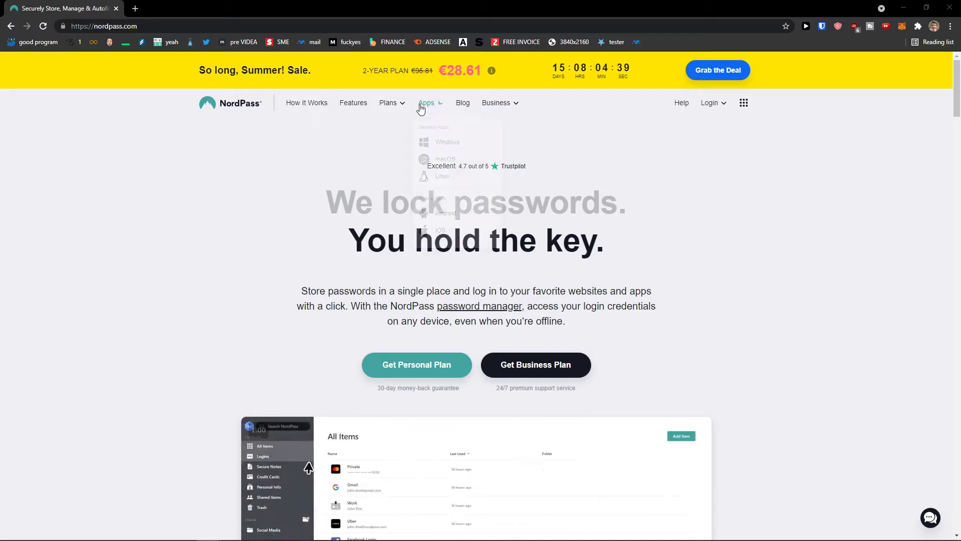
pyautogui.moveTo(386, 103)
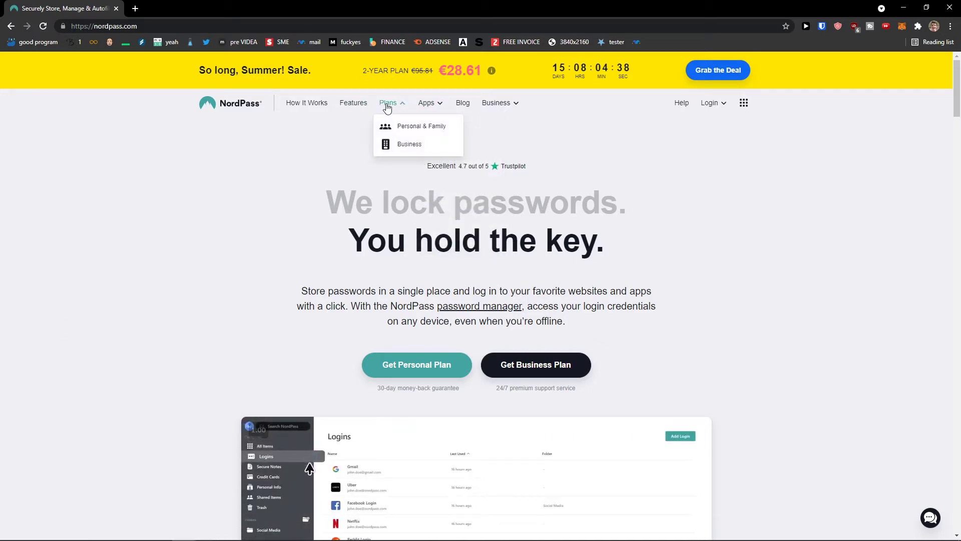
pyautogui.click(400, 131)
# - Download the free NordPass installer and launch NordPassSetup.exe from Chrome's download bar
pyautogui.scroll(-5, 300, 245)
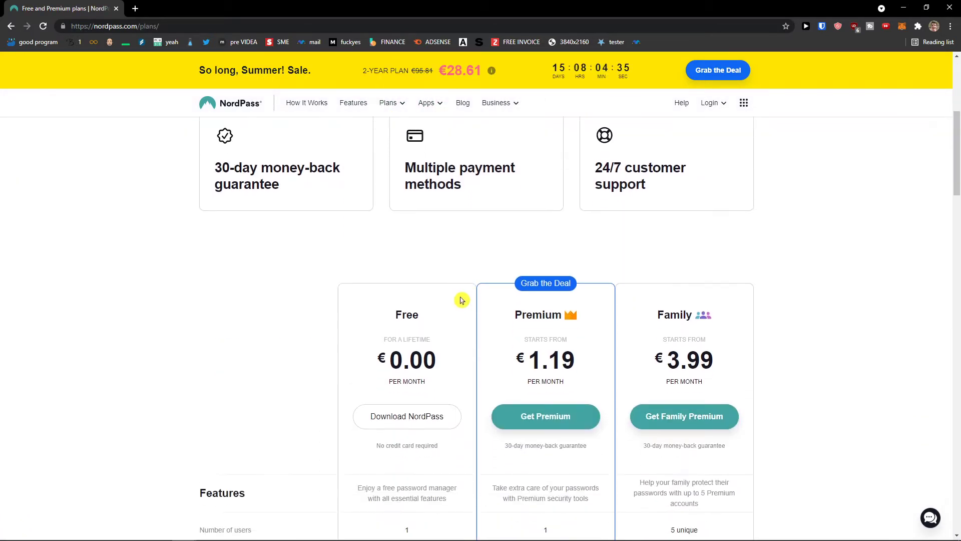
pyautogui.scroll(-3, 461, 299)
pyautogui.scroll(1, 358, 271)
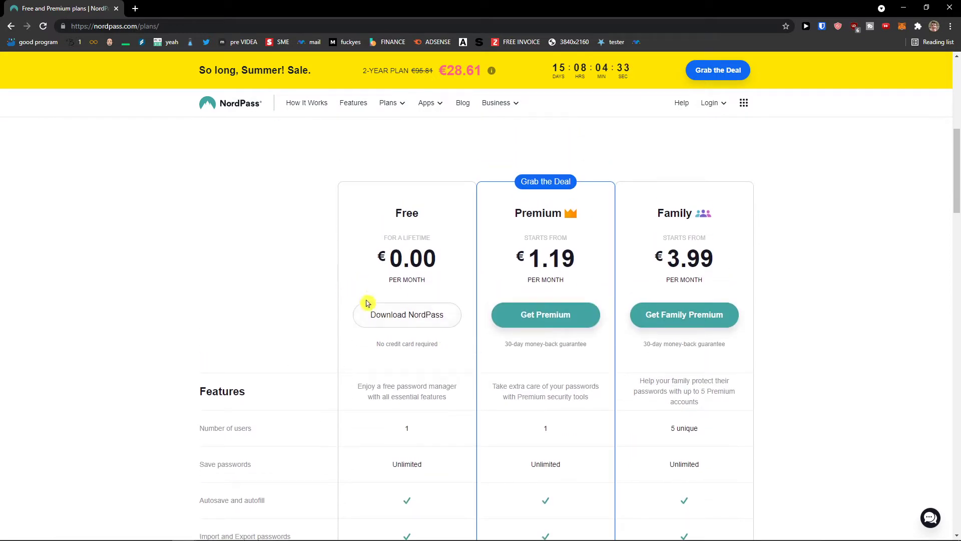
pyautogui.click(380, 322)
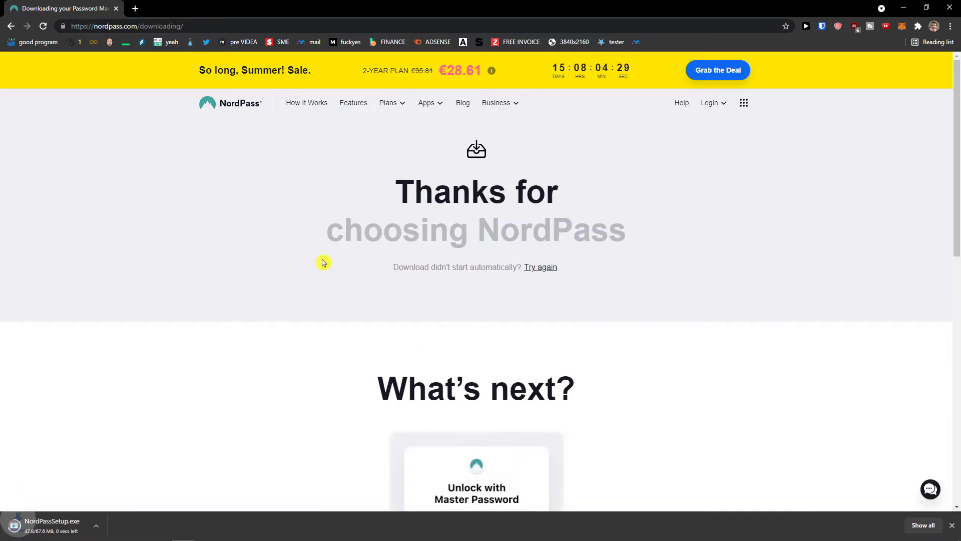
pyautogui.scroll(-3, 322, 262)
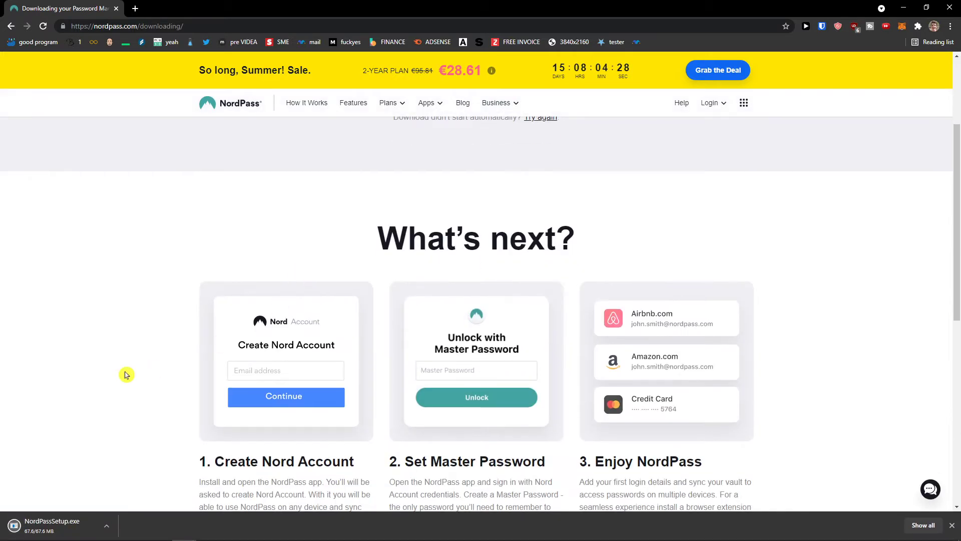
pyautogui.click(69, 535)
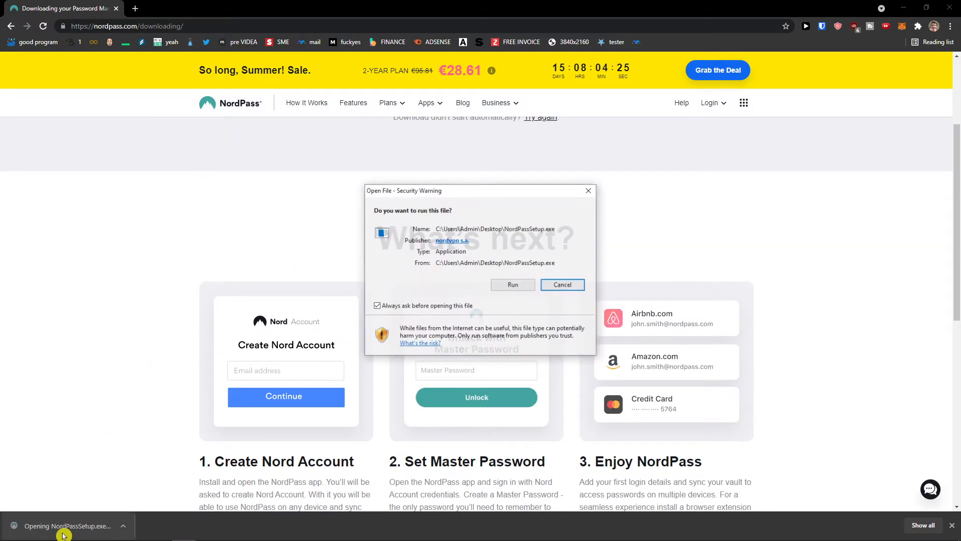
# - Run NordPassSetup.exe past the security warning and allow NordPass through the Windows firewall
pyautogui.click(502, 294)
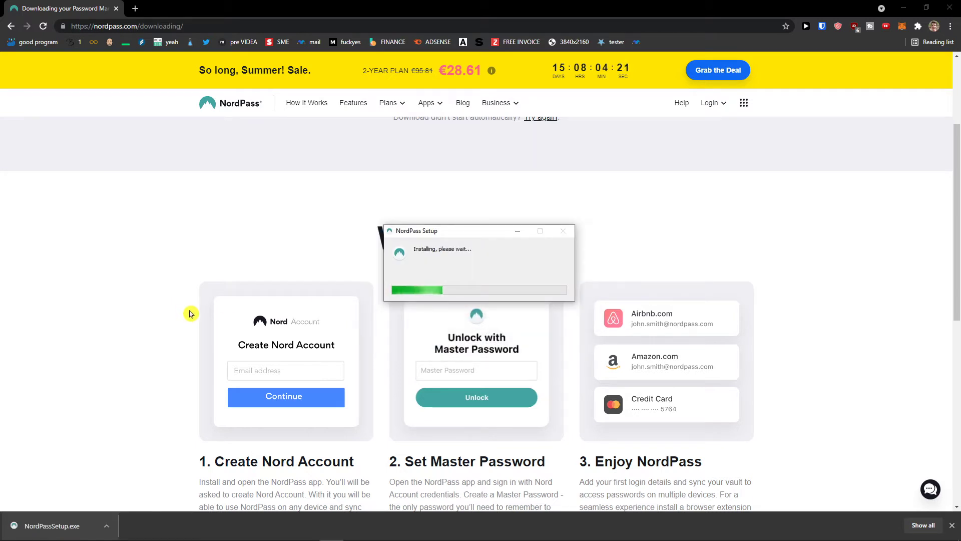
pyautogui.scroll(-2, 190, 314)
pyautogui.scroll(3, 190, 314)
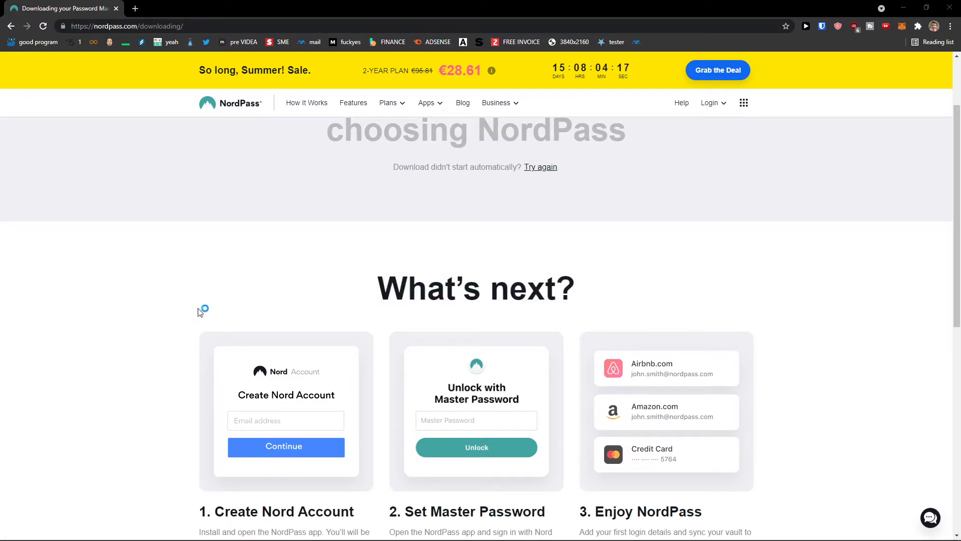
pyautogui.click(330, 532)
pyautogui.click(329, 535)
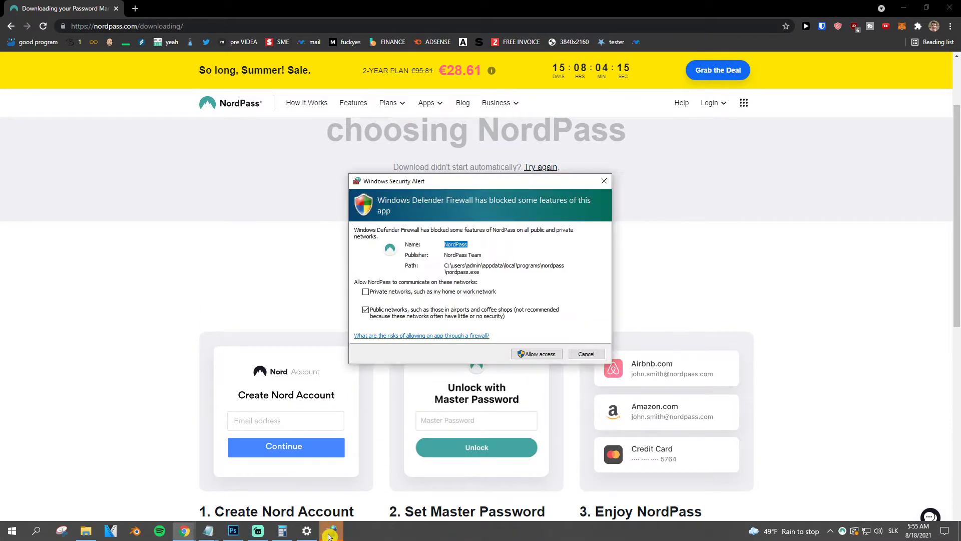
pyautogui.click(538, 354)
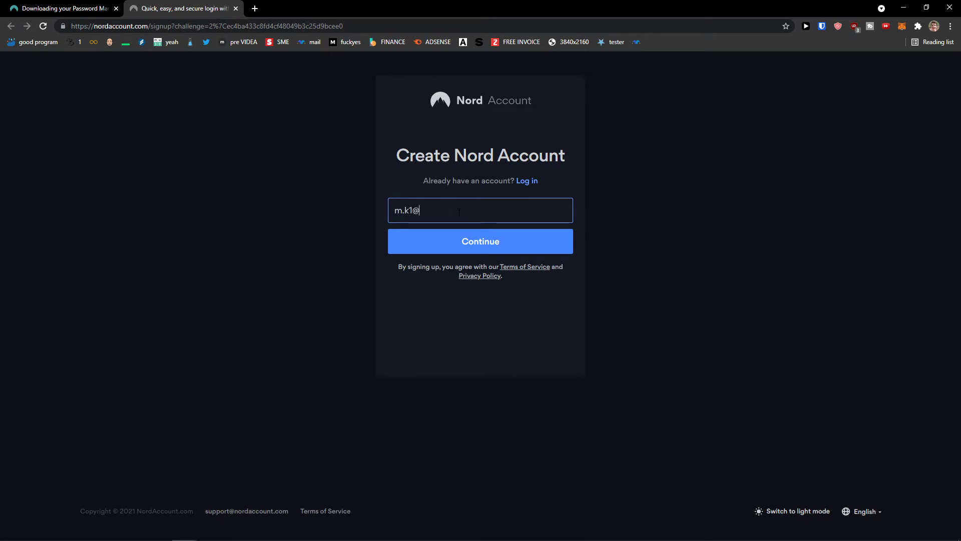
# - Submit the e-mail, type an account password, and zoom the page to 125%
pyautogui.click(451, 230)
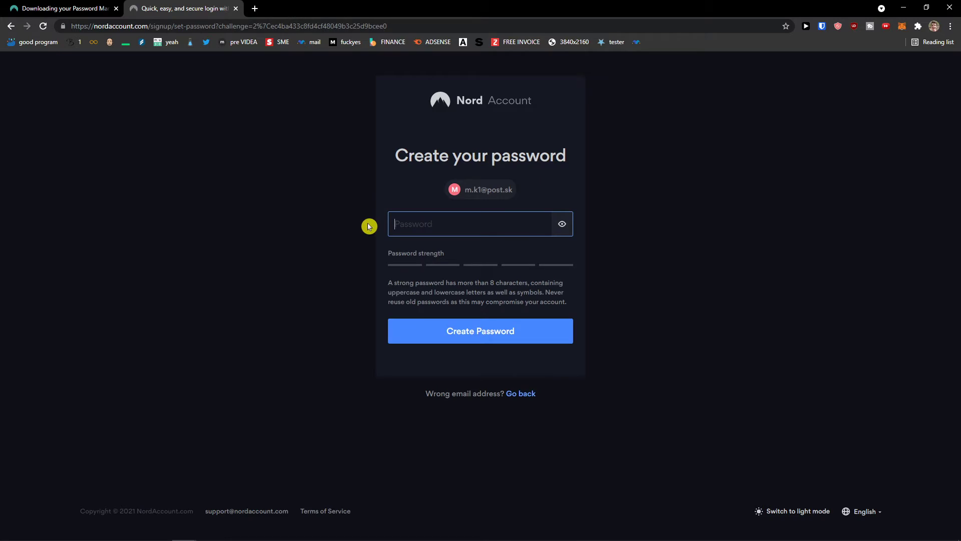
pyautogui.write('•••••••••')
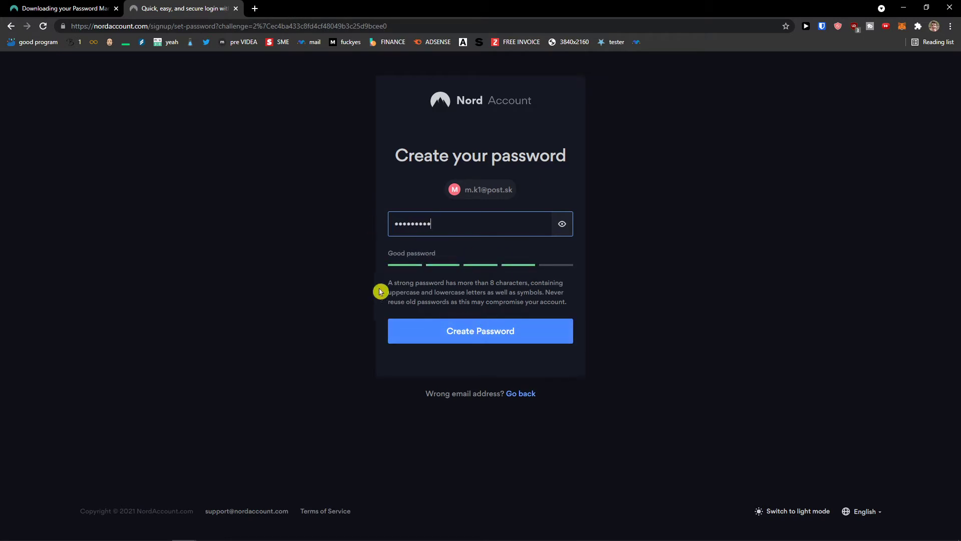
pyautogui.moveTo(380, 292); pyautogui.dragTo(460, 285)
pyautogui.hotkey('ctrl', '+')
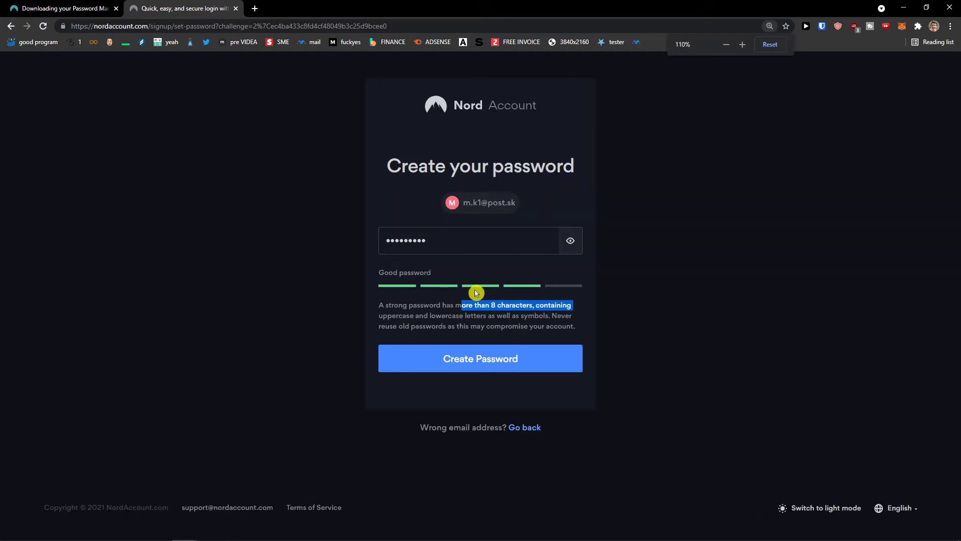
pyautogui.hotkey('ctrl', '+')
pyautogui.click(386, 347)
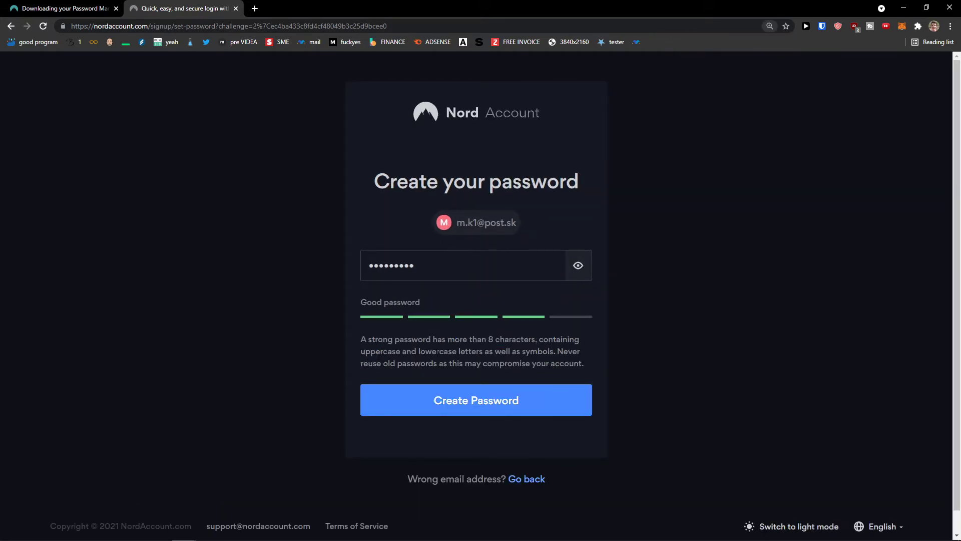
# - Submit the account password, then replace it with a stronger one after the warning
pyautogui.moveTo(472, 351); pyautogui.dragTo(556, 351)
pyautogui.moveTo(360, 361); pyautogui.dragTo(357, 331)
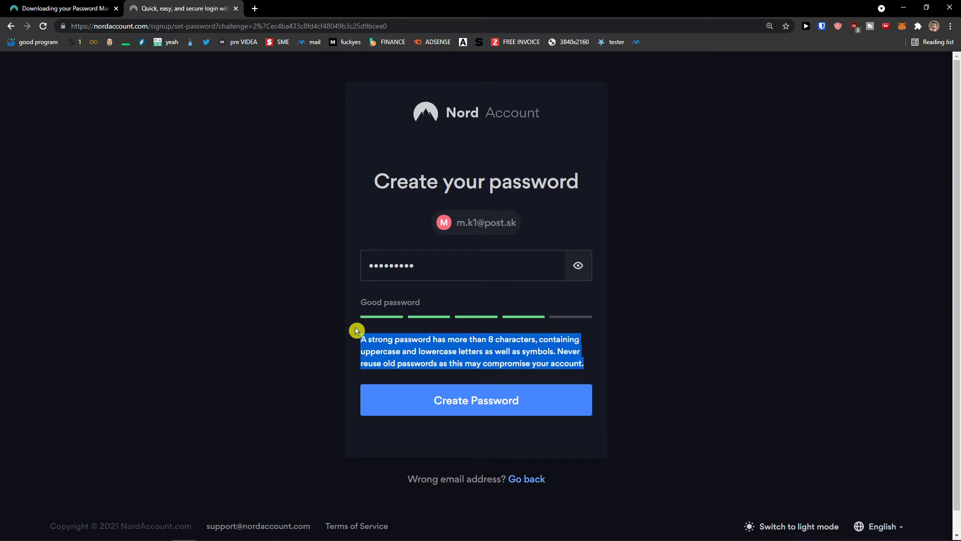
pyautogui.click(455, 399)
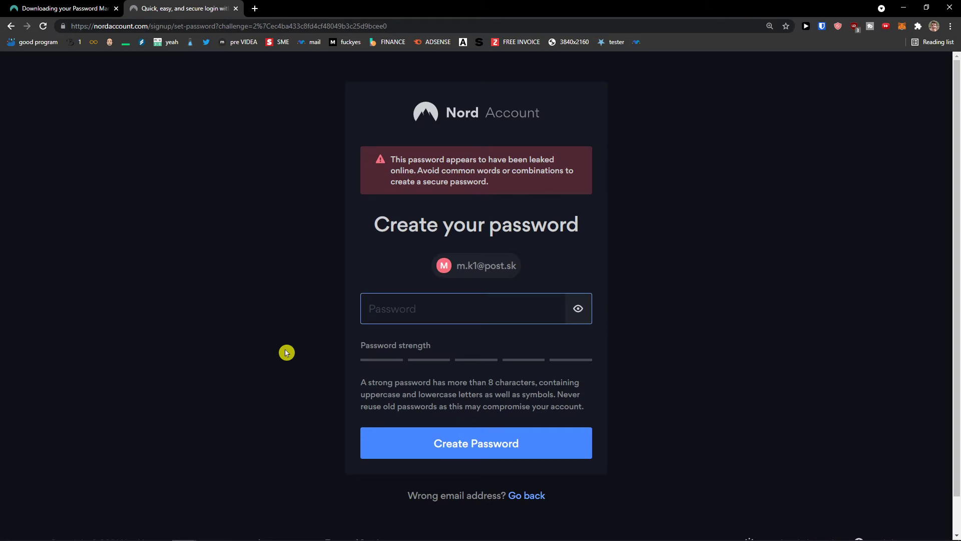
pyautogui.write('aaa')
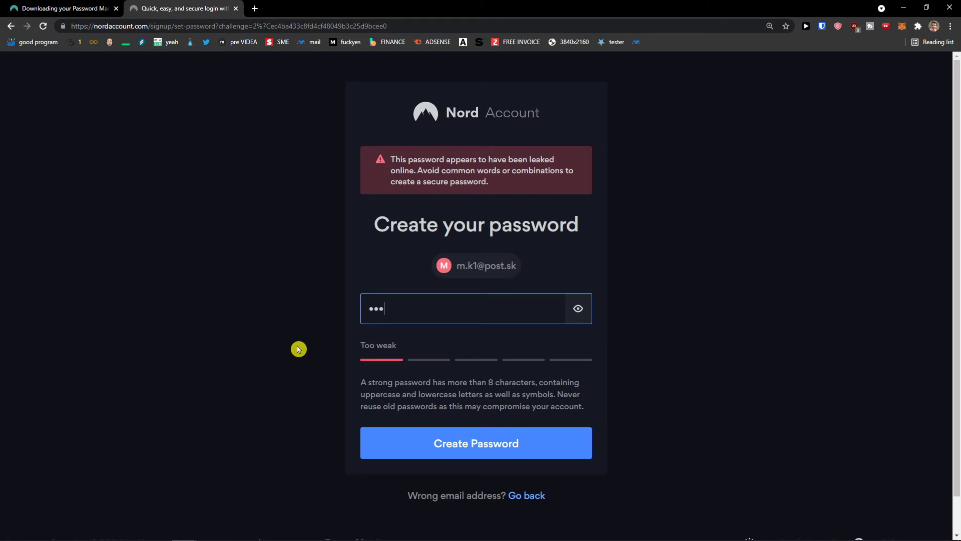
pyautogui.write('aaaaaa')
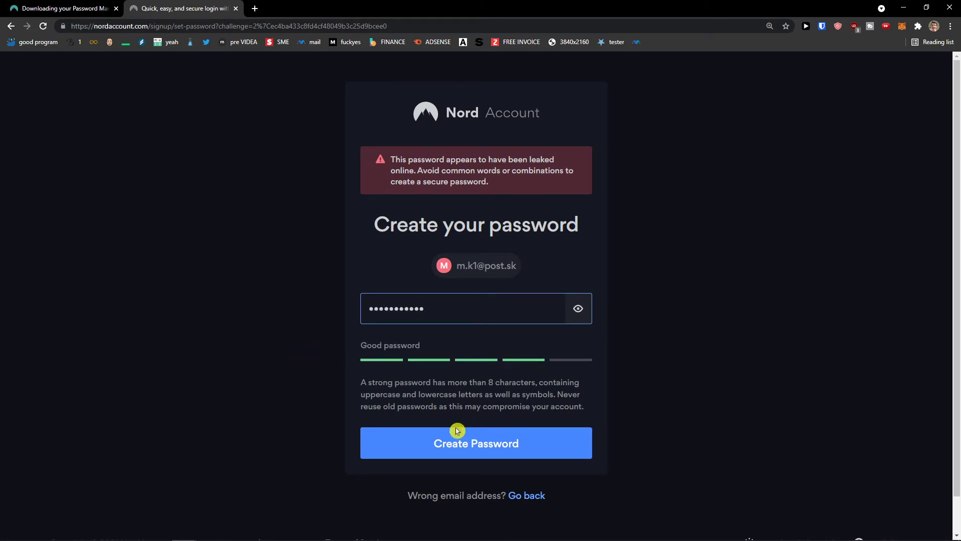
pyautogui.click(455, 429)
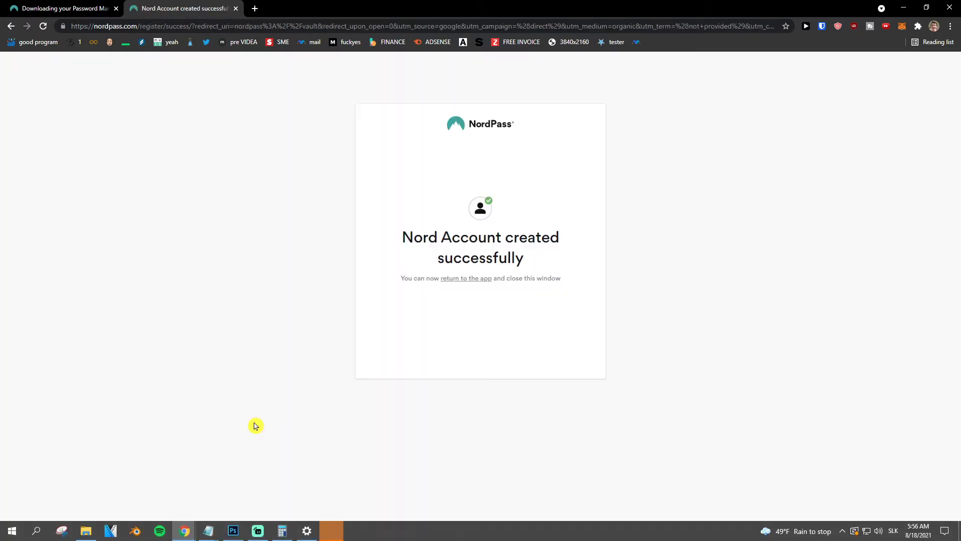
# - Enter a new master password in NordPass after the account-created confirmation
pyautogui.moveTo(389, 241); pyautogui.dragTo(562, 262)
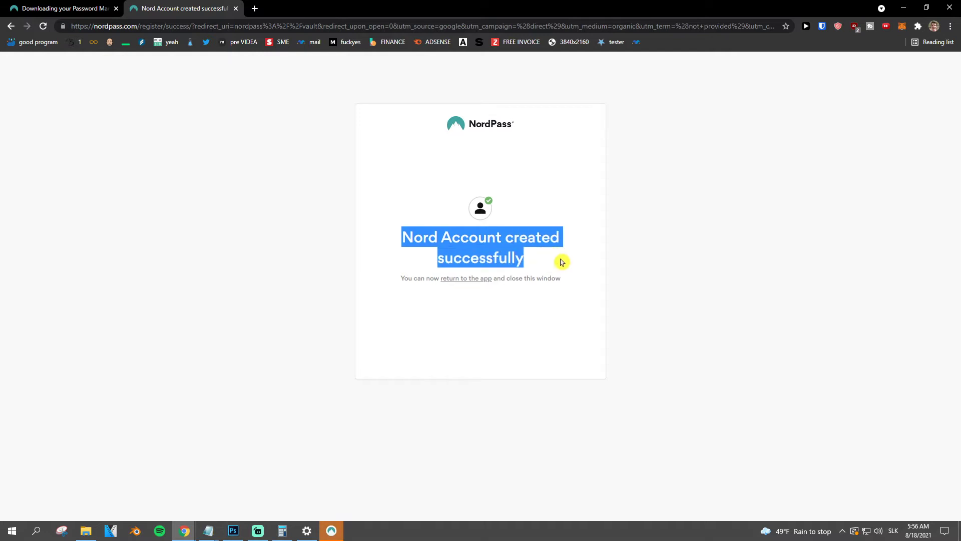
pyautogui.click(333, 532)
pyautogui.click(477, 323)
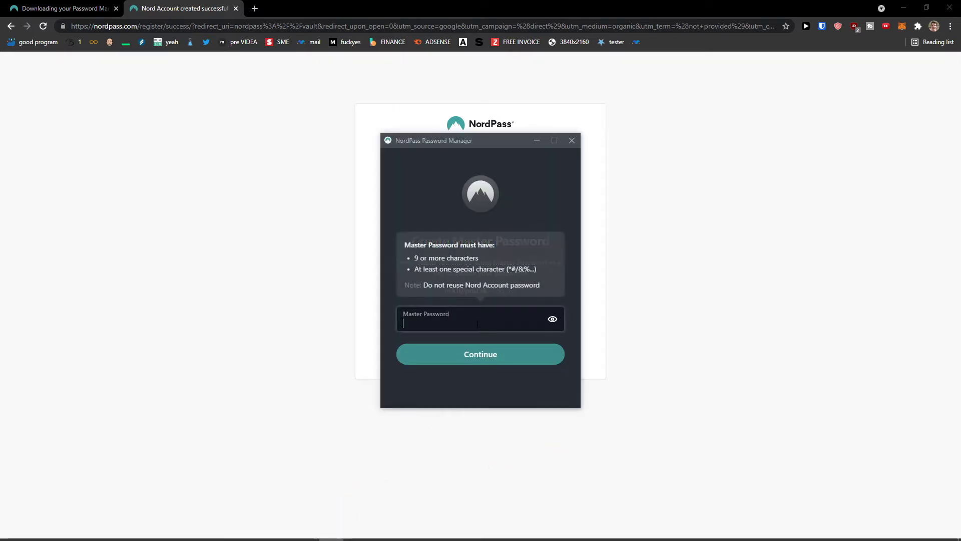
pyautogui.write('•••••••••')
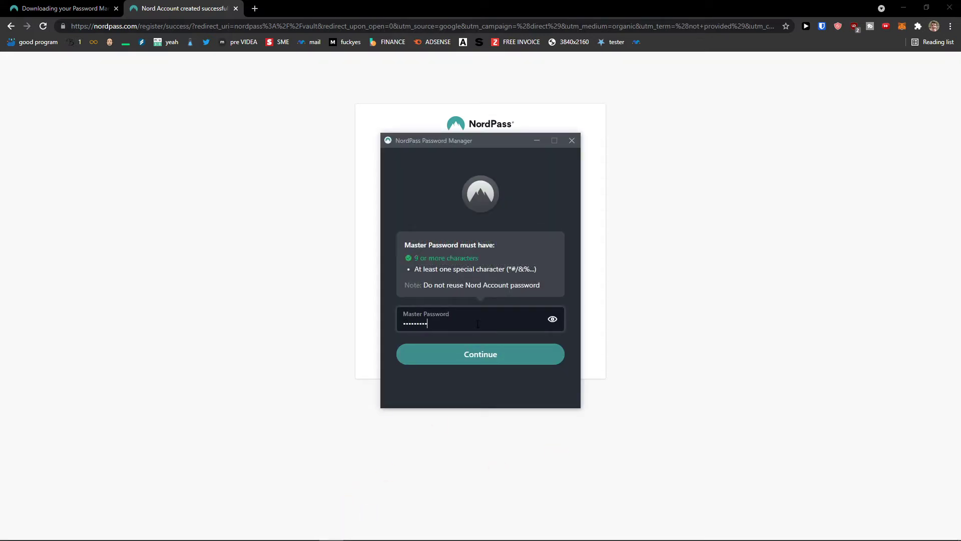
pyautogui.write('••')
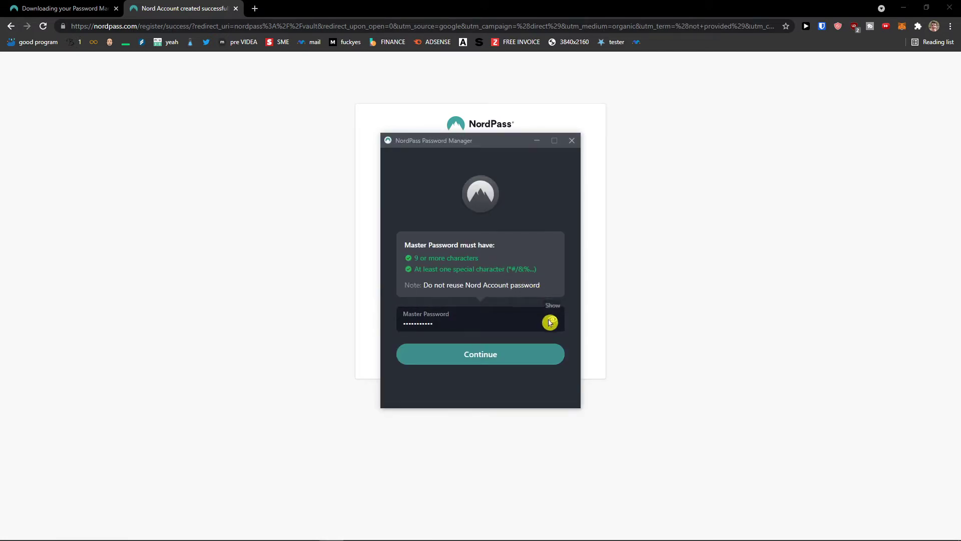
pyautogui.moveTo(433, 324); pyautogui.dragTo(324, 320)
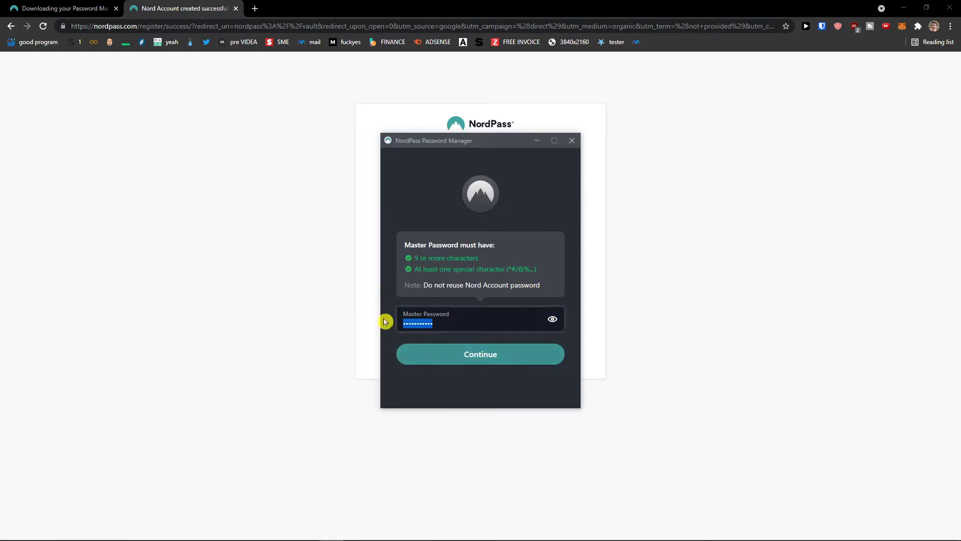
pyautogui.click(482, 373)
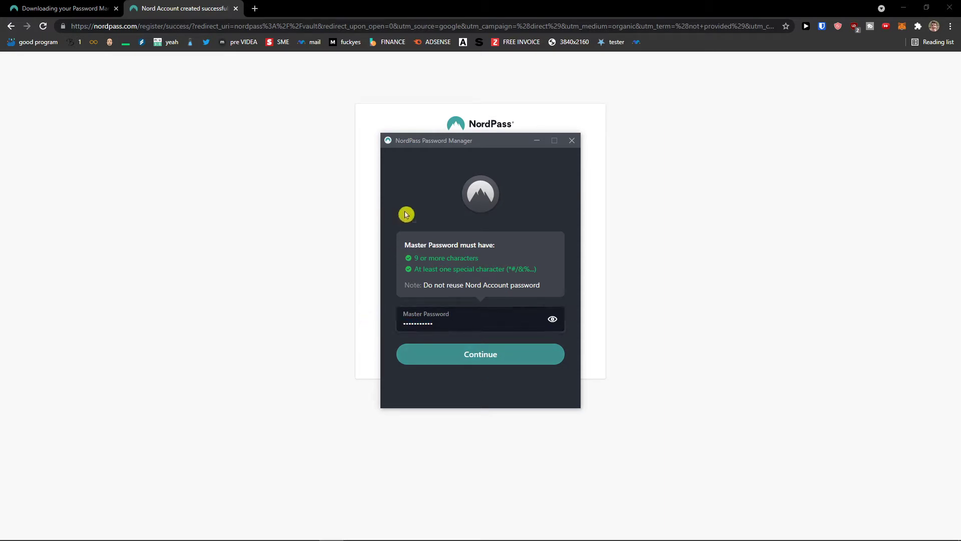
pyautogui.moveTo(459, 148); pyautogui.dragTo(419, 135)
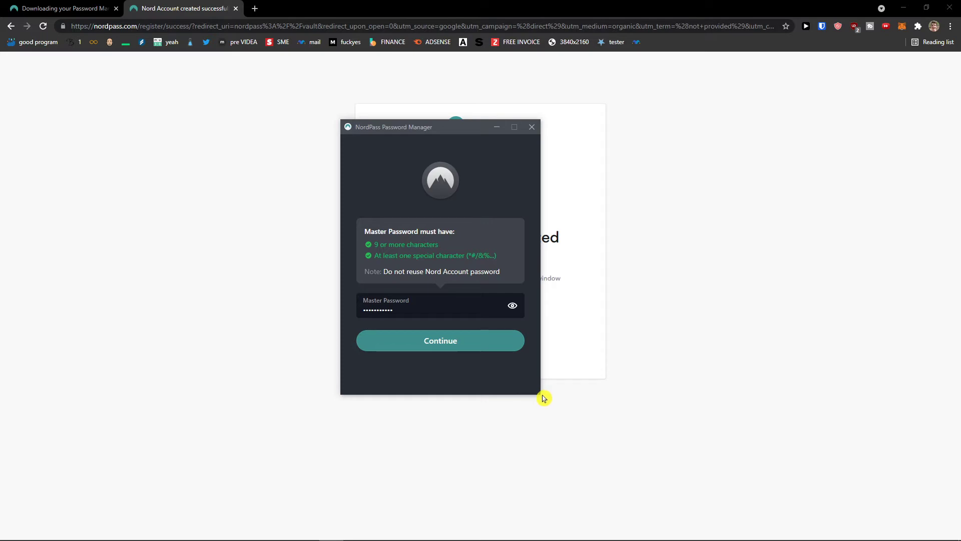
# - Submit the master password and confirm it on the Confirm Master Password screen
pyautogui.click(424, 346)
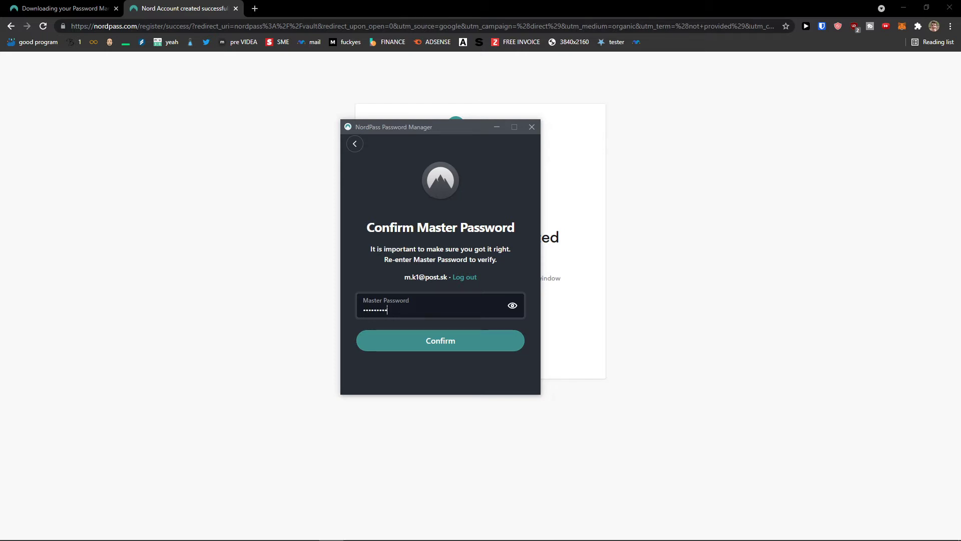
pyautogui.click(450, 340)
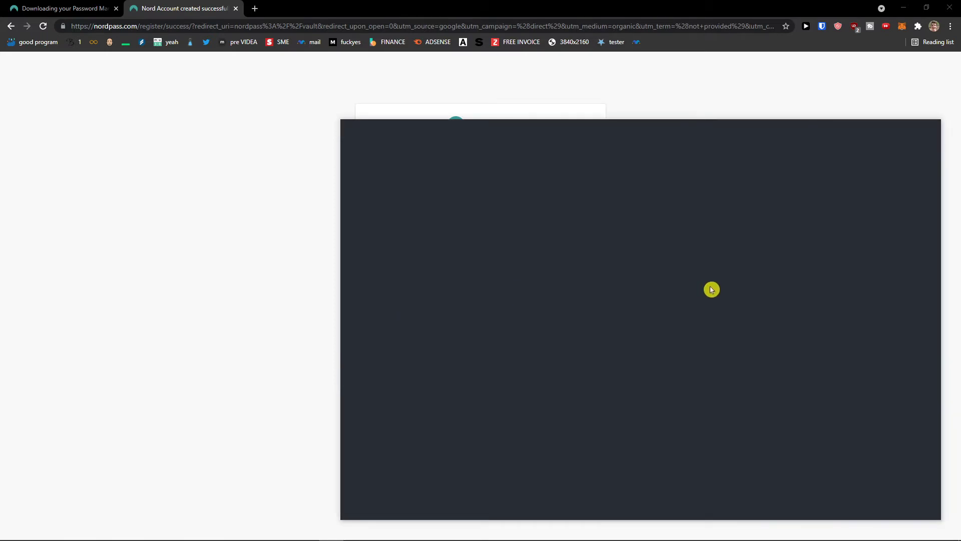
pyautogui.moveTo(488, 126); pyautogui.dragTo(276, 86)
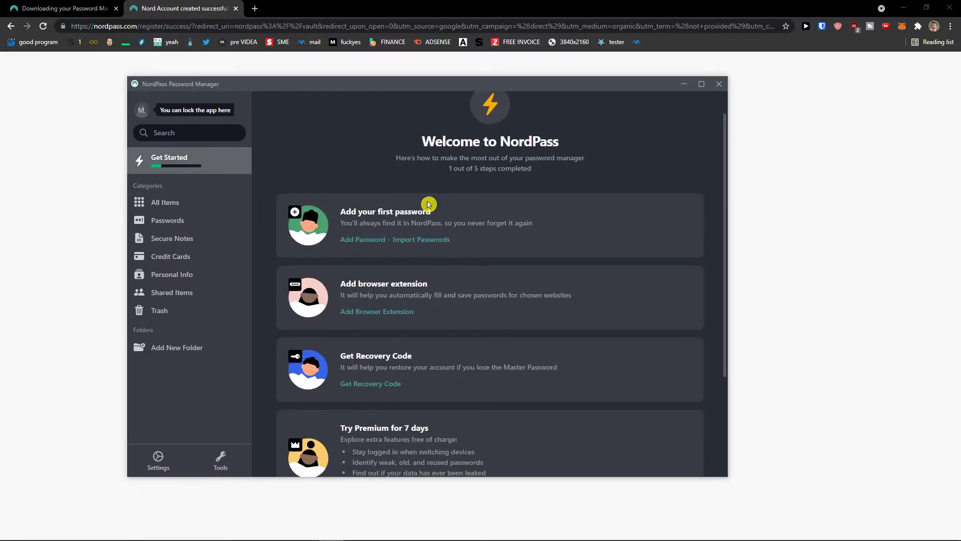
# - Scroll through the Get Started steps, then show the empty All Items vault
pyautogui.scroll(-3, 440, 209)
pyautogui.scroll(3, 444, 211)
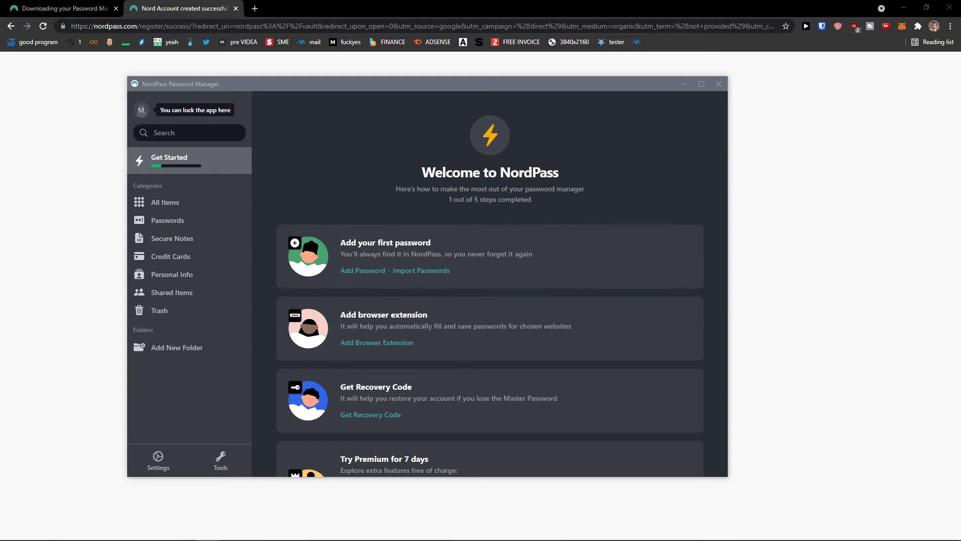
pyautogui.scroll(-1, 469, 246)
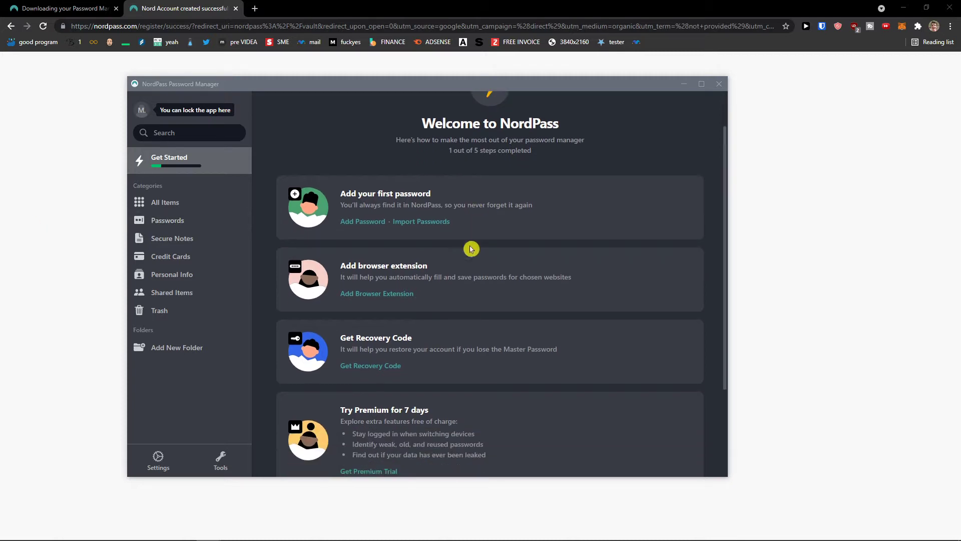
pyautogui.scroll(-1, 381, 285)
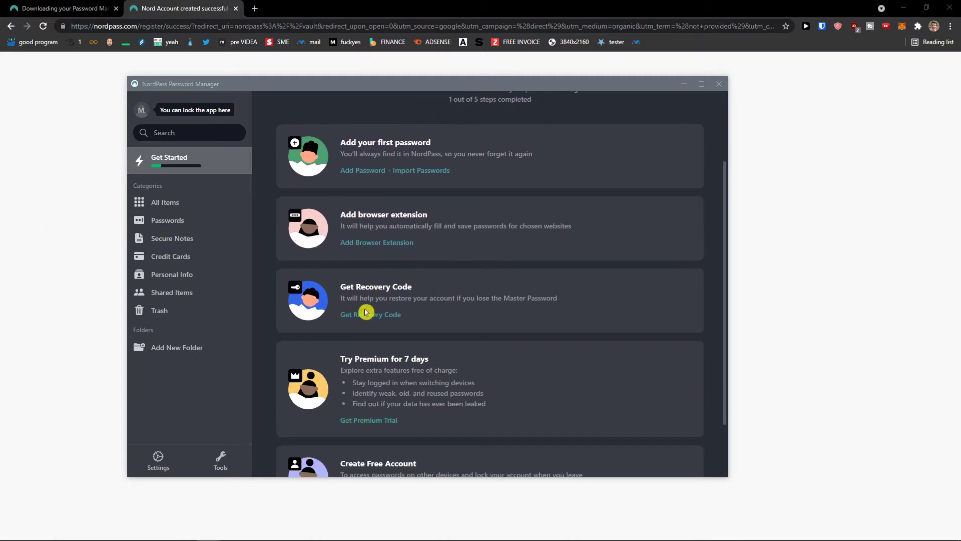
pyautogui.scroll(-2, 365, 315)
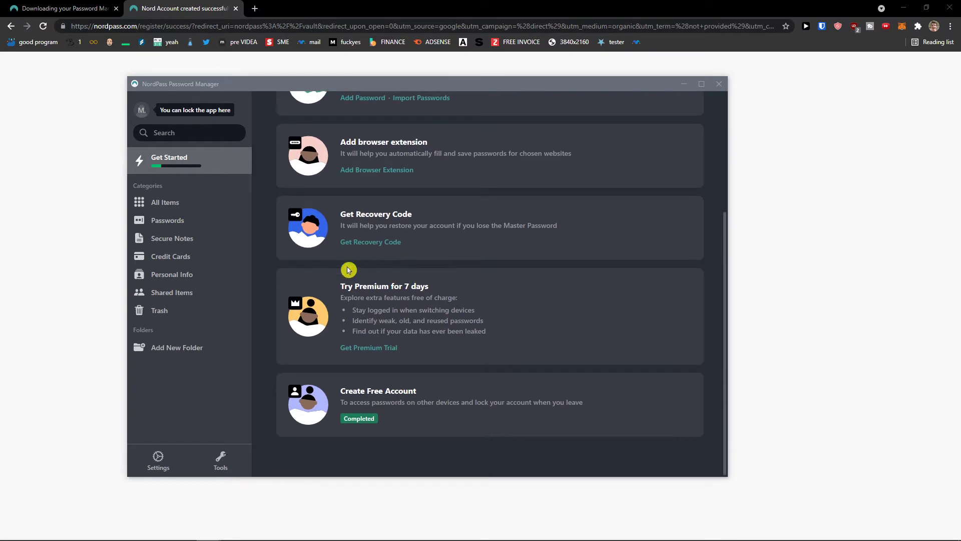
pyautogui.scroll(2, 423, 251)
pyautogui.scroll(1, 432, 285)
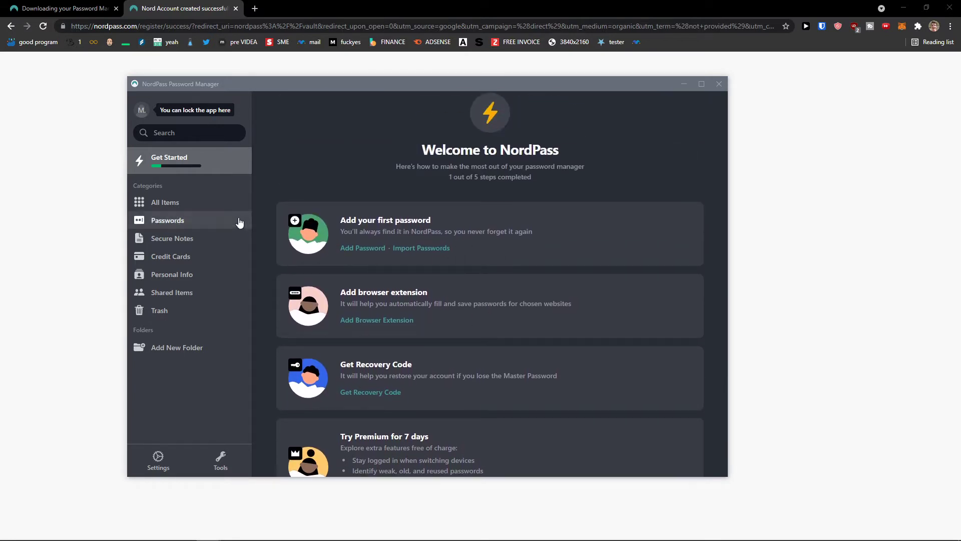
pyautogui.click(191, 206)
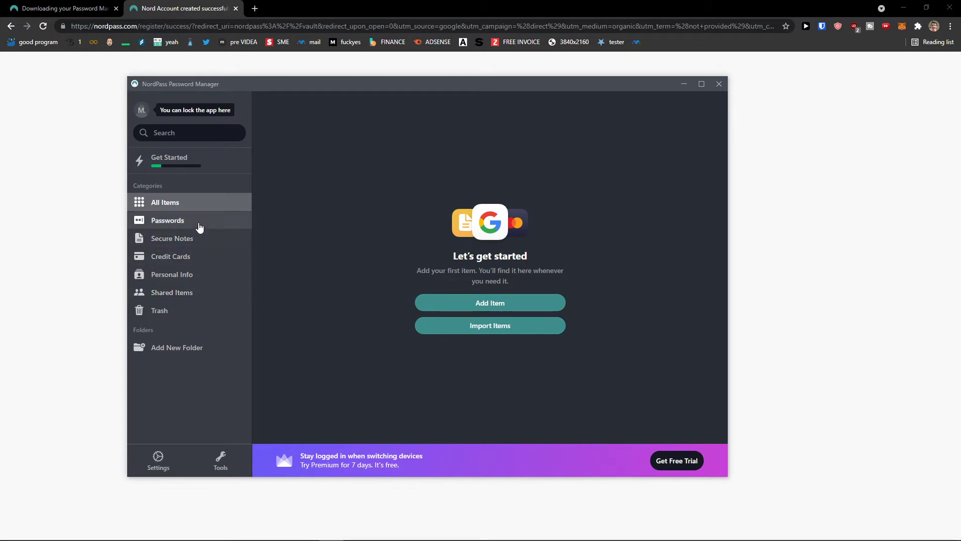
pyautogui.click(199, 223)
pyautogui.click(195, 244)
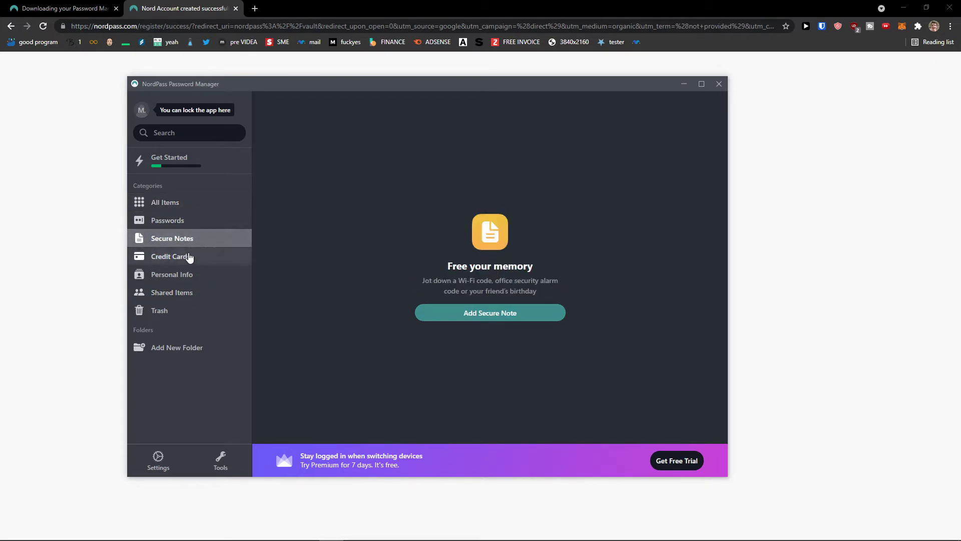
pyautogui.click(188, 228)
pyautogui.click(188, 238)
pyautogui.click(189, 256)
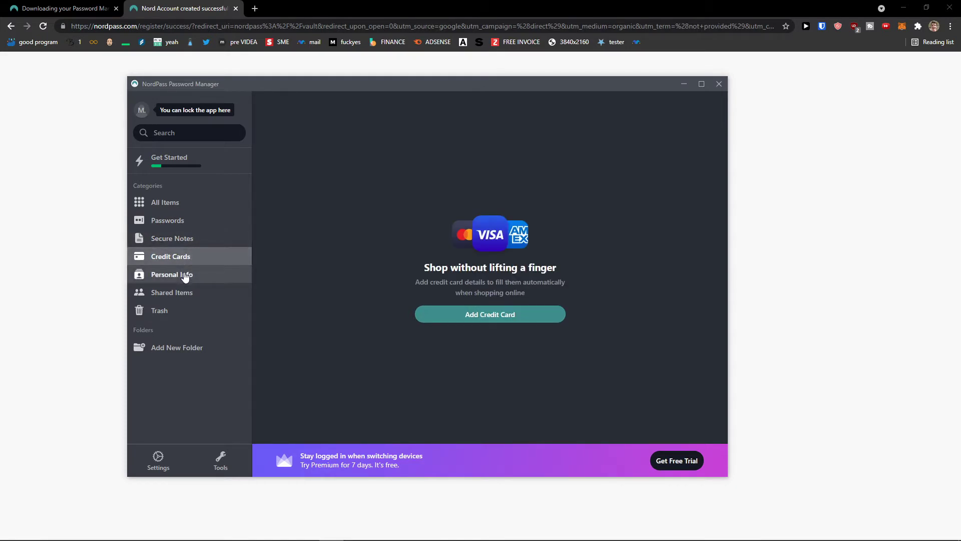
pyautogui.click(185, 275)
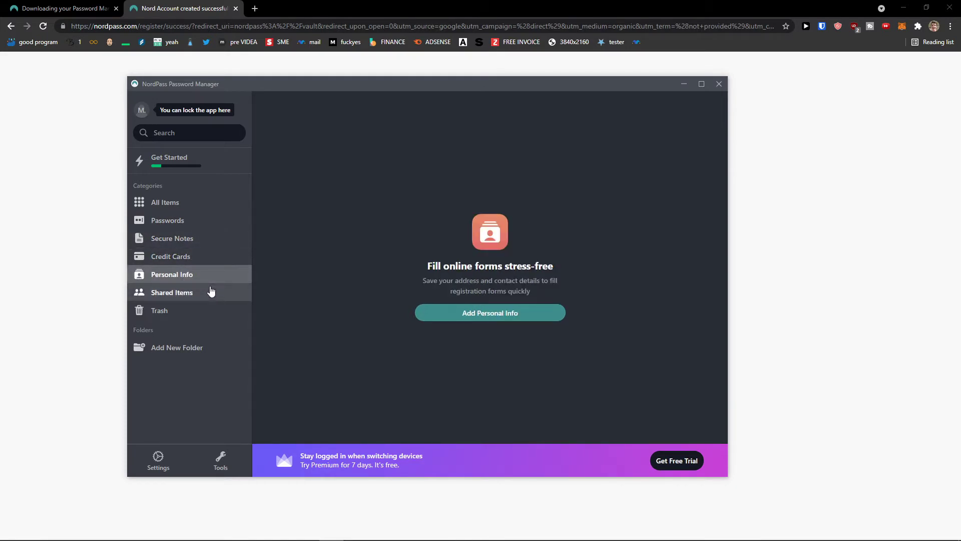
pyautogui.click(211, 292)
pyautogui.click(183, 315)
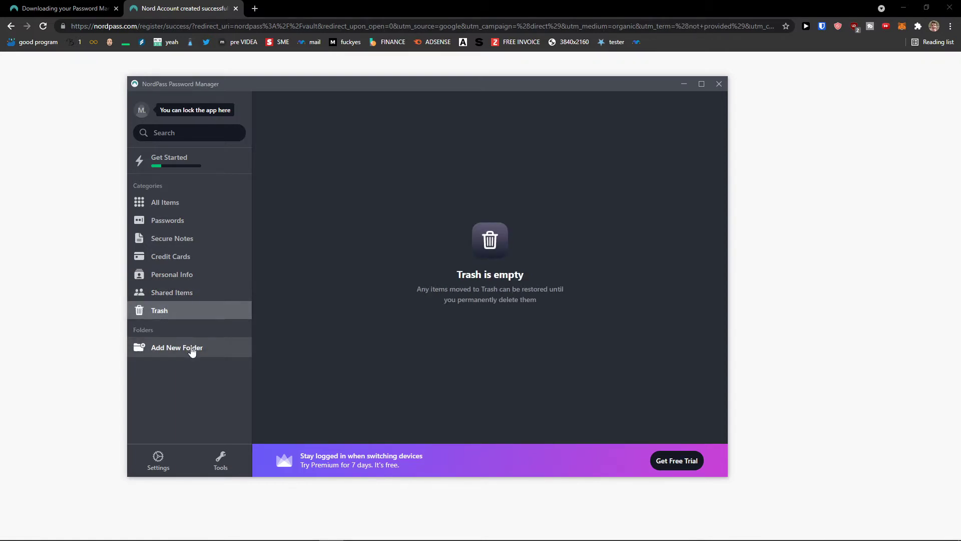
pyautogui.click(209, 349)
pyautogui.click(531, 251)
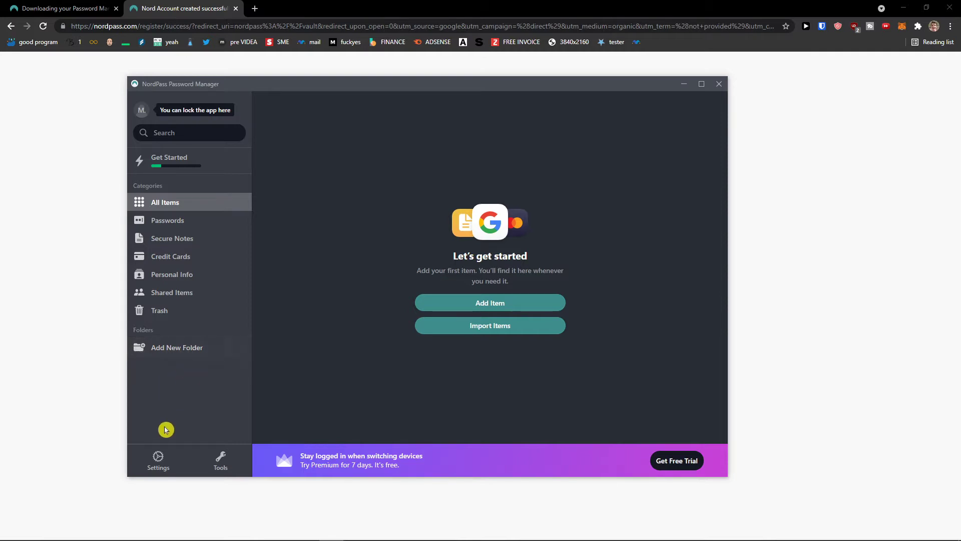
# - Open Settings and request the account recovery code
pyautogui.click(160, 456)
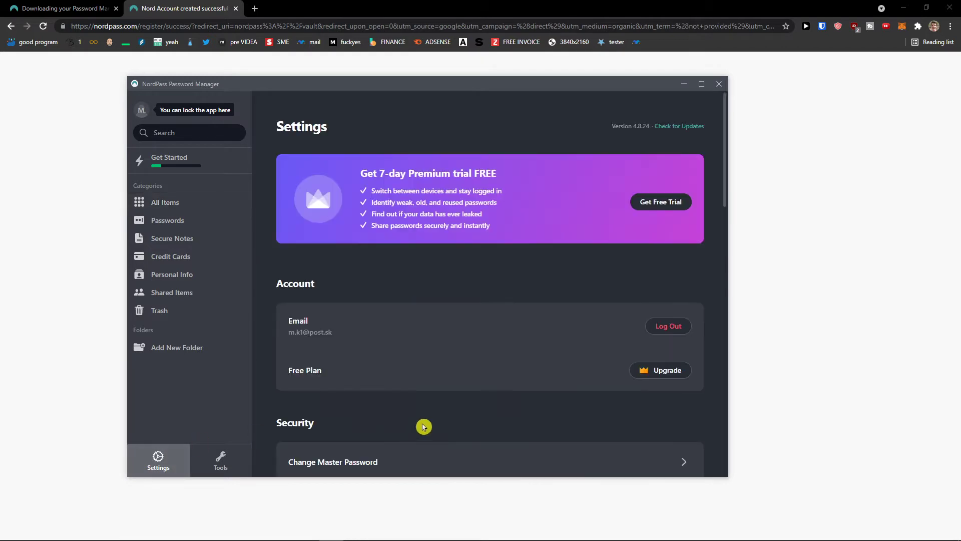
pyautogui.scroll(-2, 418, 407)
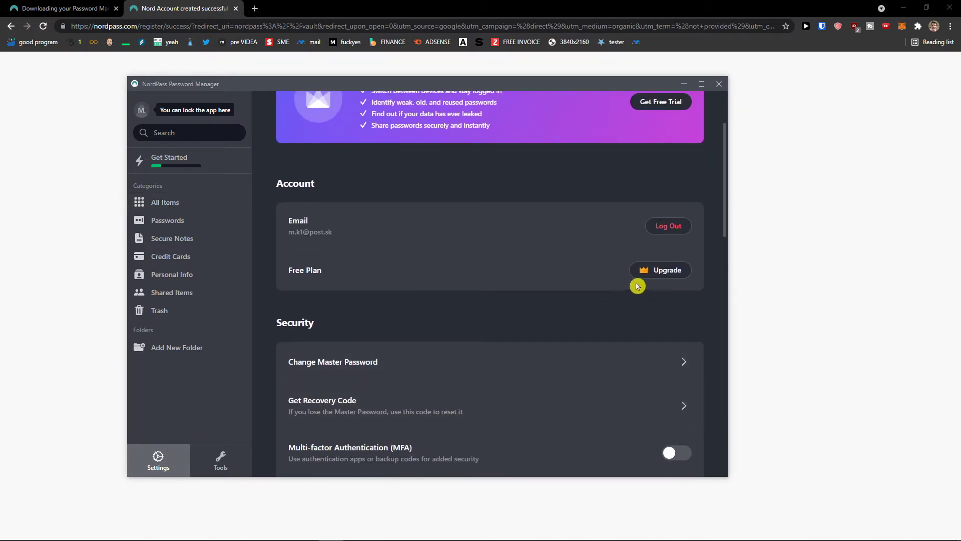
pyautogui.scroll(-1, 608, 297)
pyautogui.scroll(-2, 607, 298)
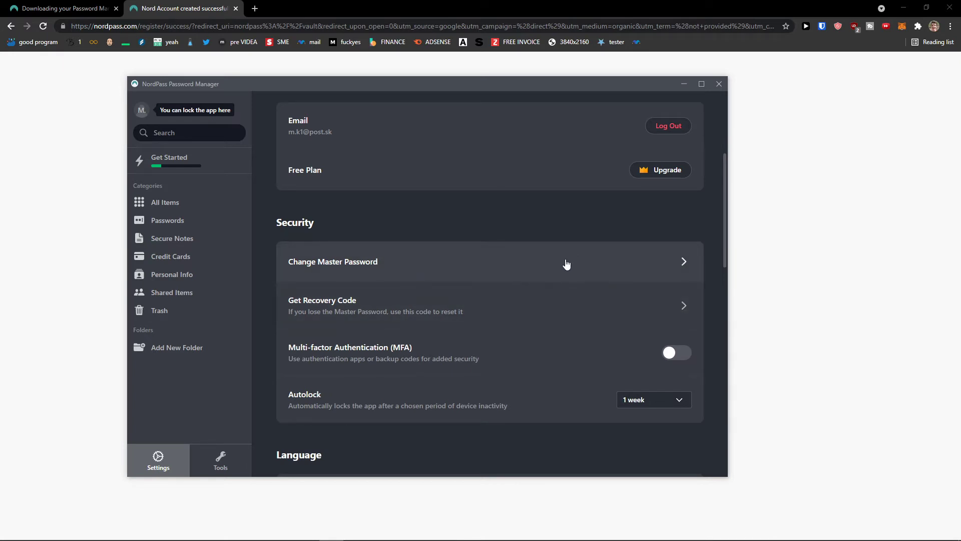
pyautogui.scroll(-1, 501, 307)
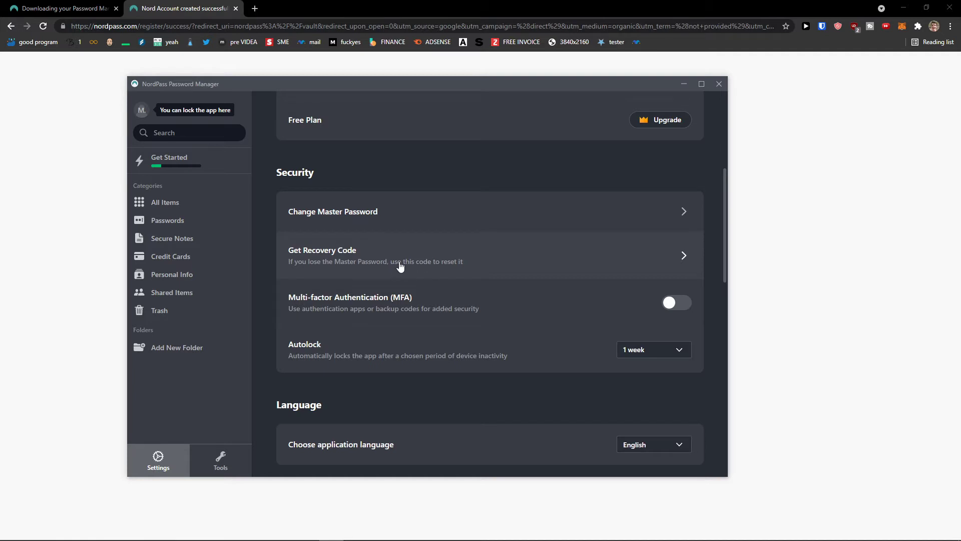
pyautogui.click(504, 265)
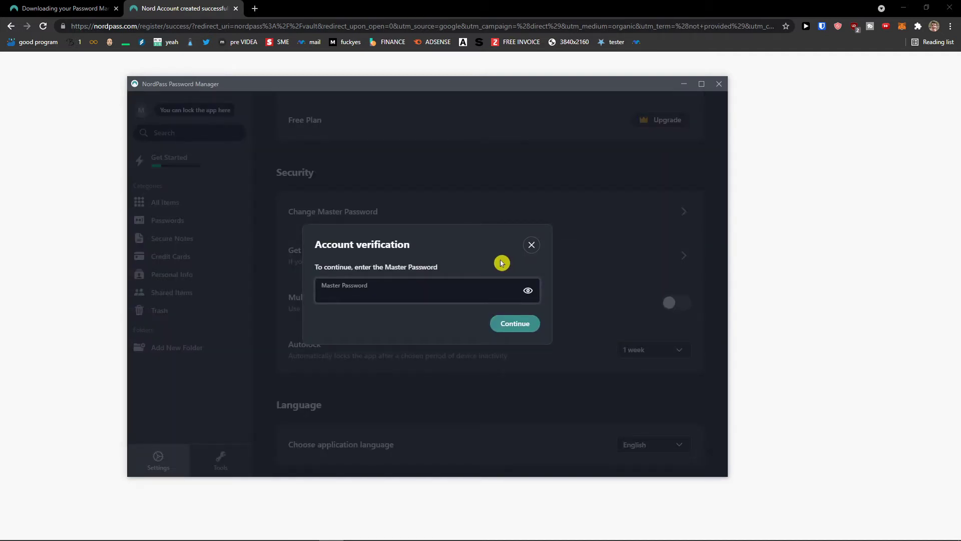
# - Verify with the master password, retrying until it is accepted and the recovery code appears
pyautogui.press('Return')
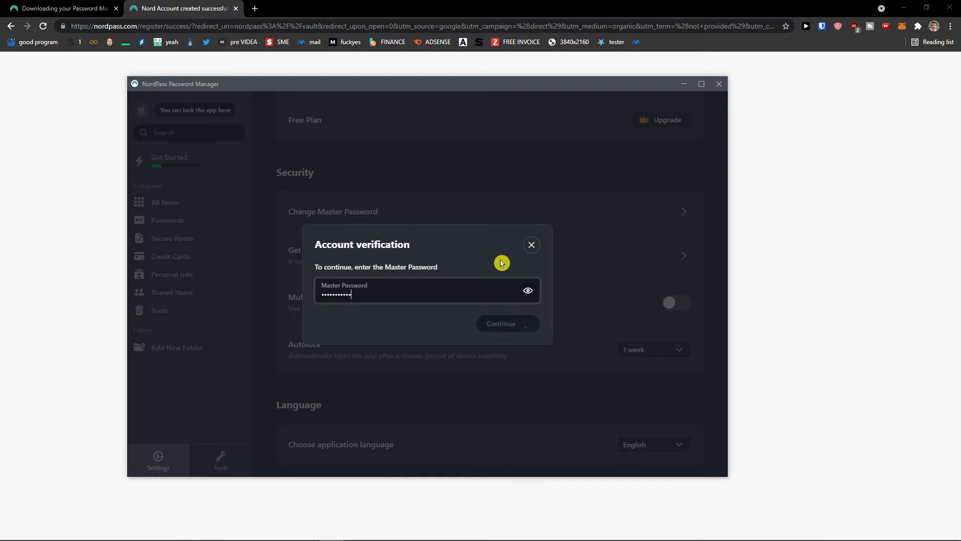
pyautogui.hotkey('ctrl', 'a')
pyautogui.write('p')
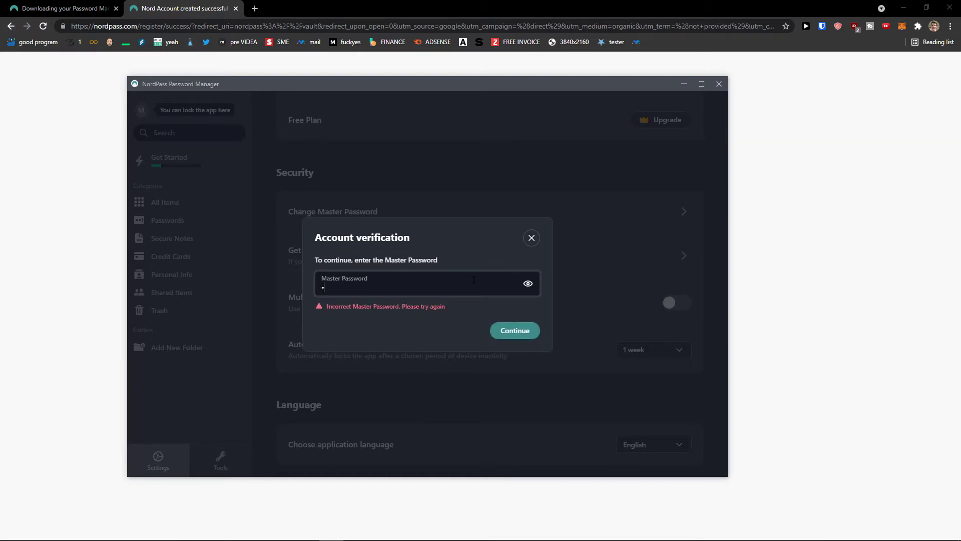
pyautogui.press('Return')
pyautogui.hotkey('ctrl', 'a')
pyautogui.write('••')
pyautogui.press('Return')
pyautogui.hotkey('ctrl', 'a')
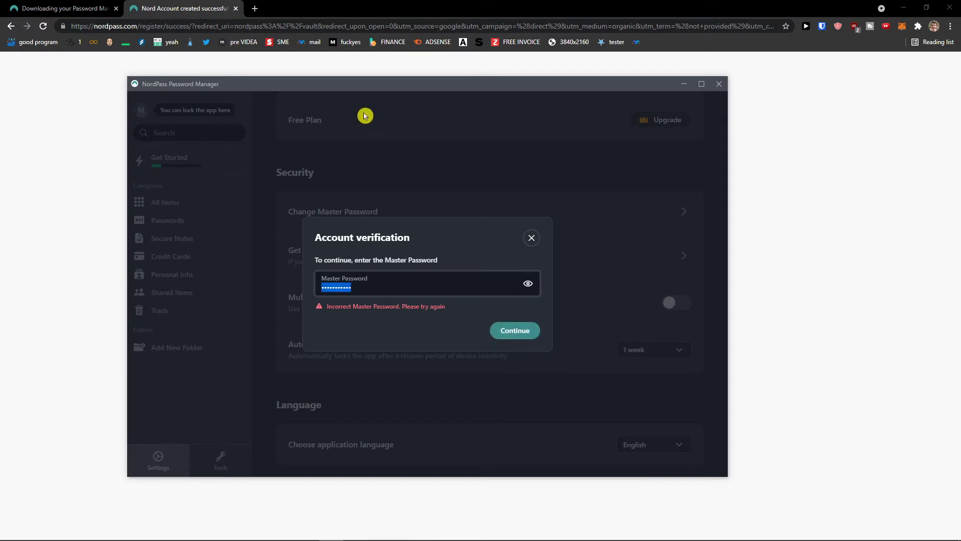
pyautogui.moveTo(366, 86); pyautogui.dragTo(0, 87)
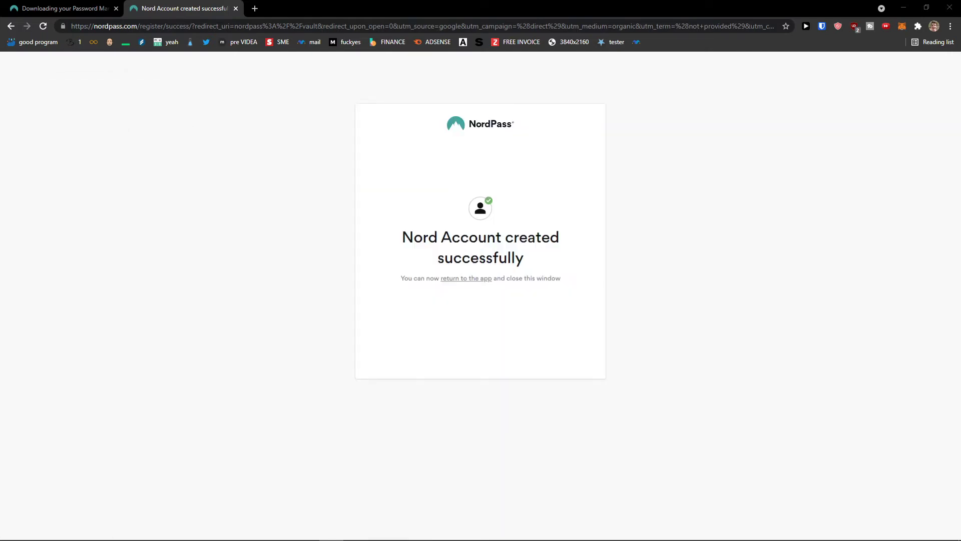
pyautogui.moveTo(15, 144); pyautogui.dragTo(458, 178)
pyautogui.write('a')
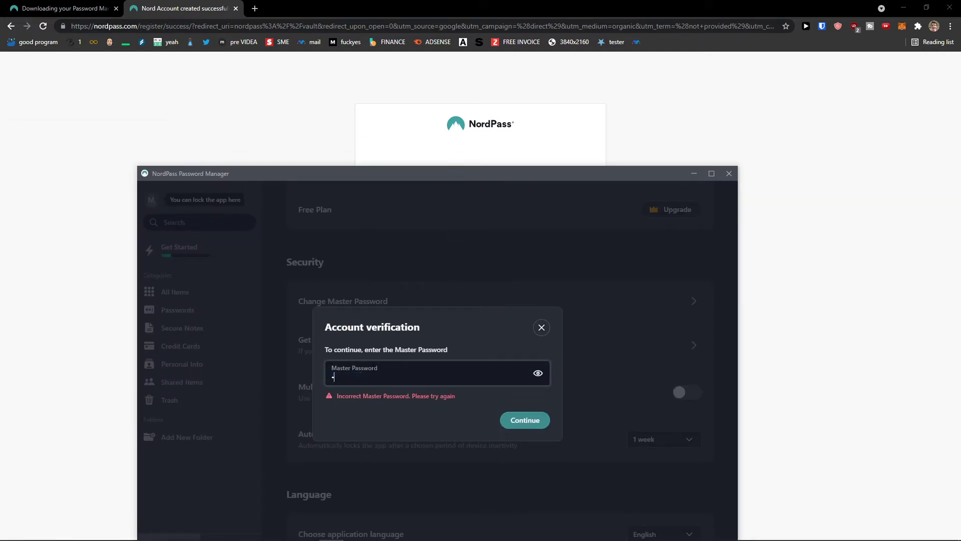
pyautogui.press('Return')
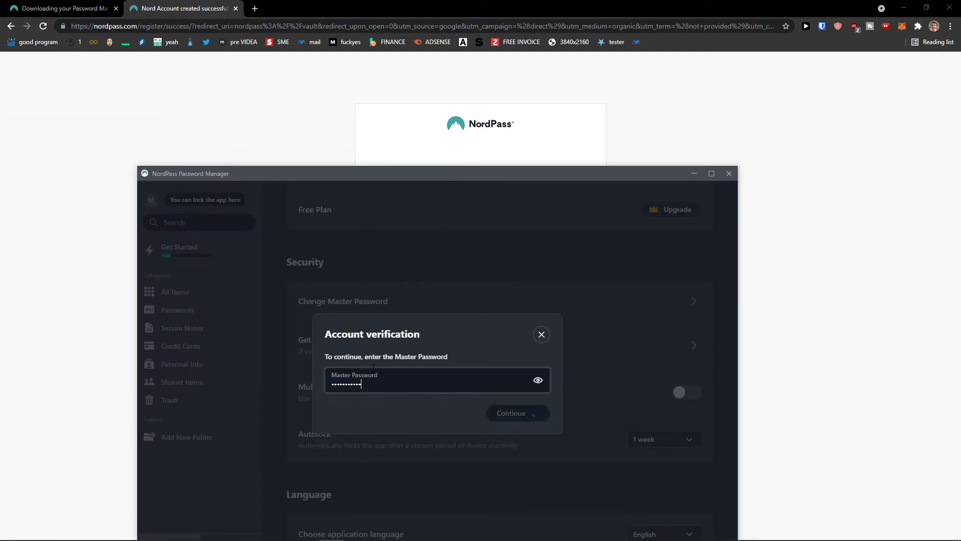
pyautogui.moveTo(408, 173); pyautogui.dragTo(403, 120)
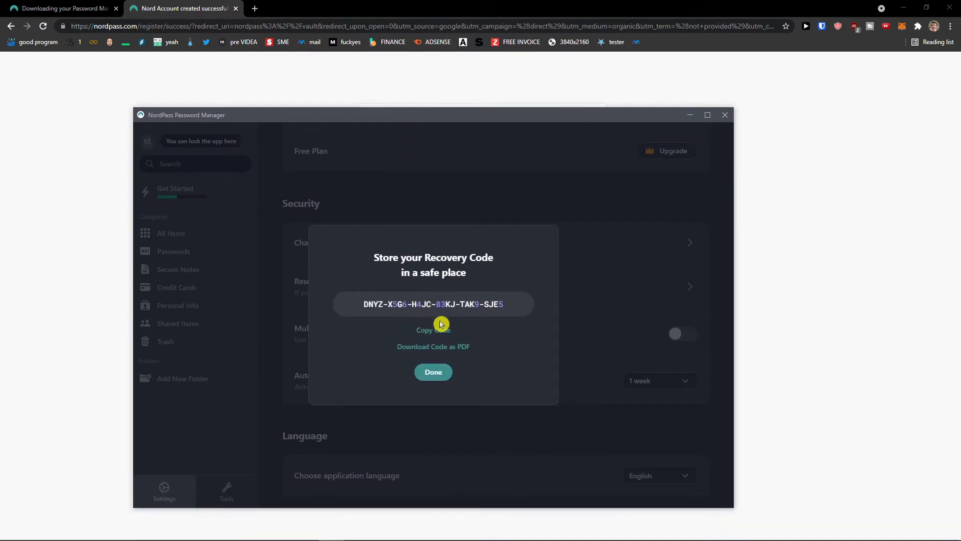
# - Save the recovery code as a PDF on the Desktop and close the prompt with Done
pyautogui.click(428, 348)
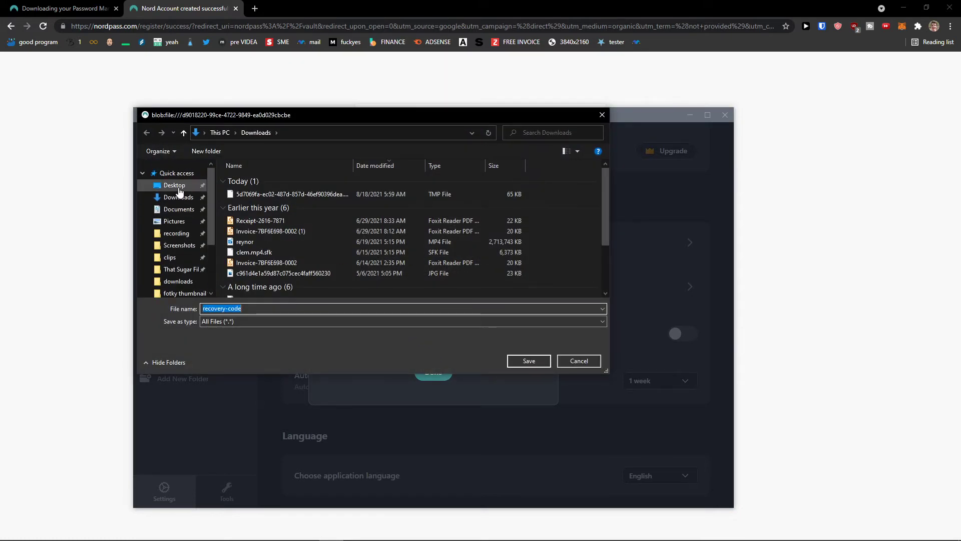
pyautogui.click(178, 190)
pyautogui.click(542, 360)
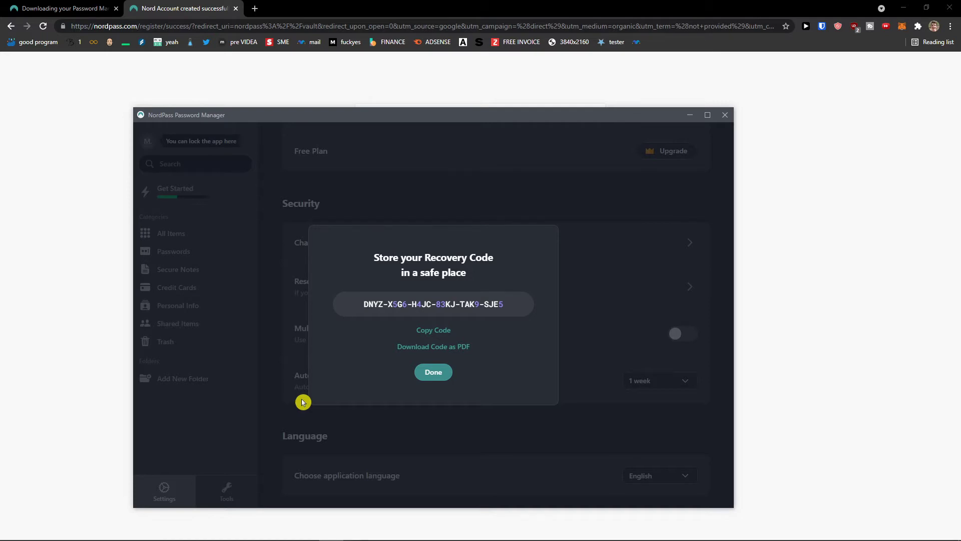
pyautogui.click(435, 379)
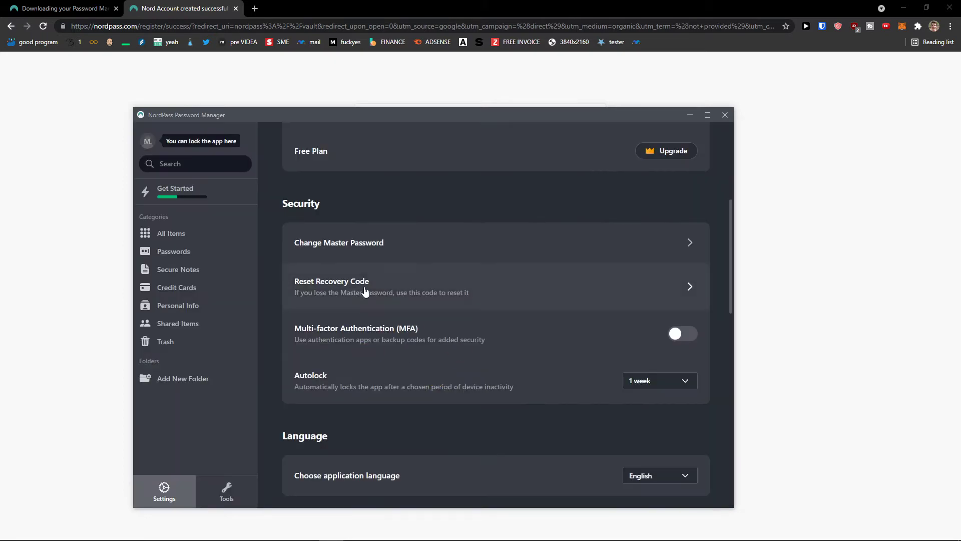
# - Toggle multi-factor authentication, pick the existing Nord account, and submit the account password
pyautogui.scroll(-1, 384, 355)
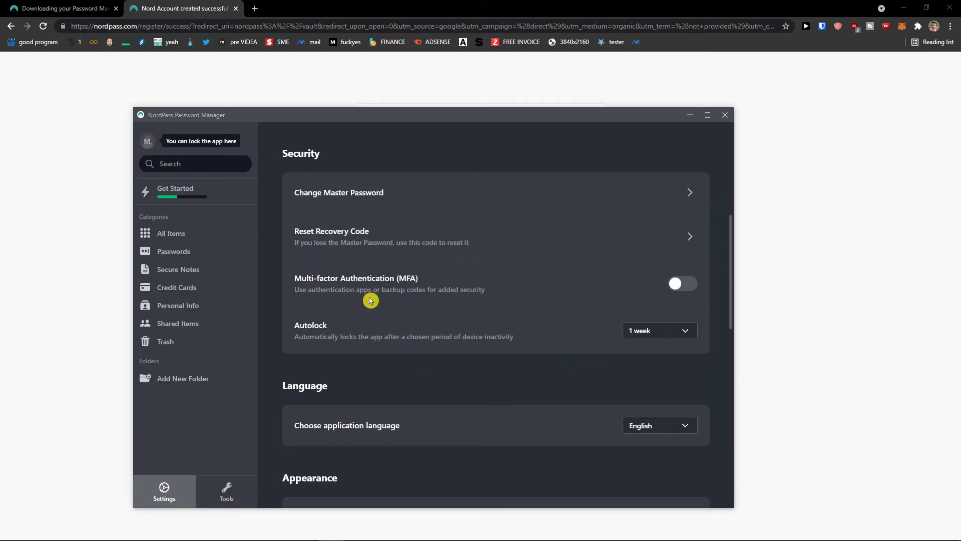
pyautogui.click(682, 291)
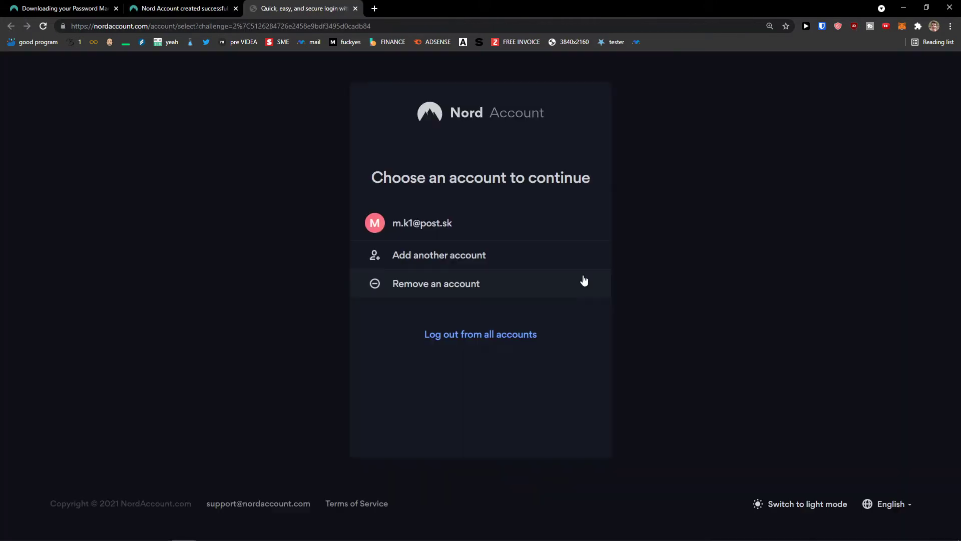
pyautogui.click(459, 221)
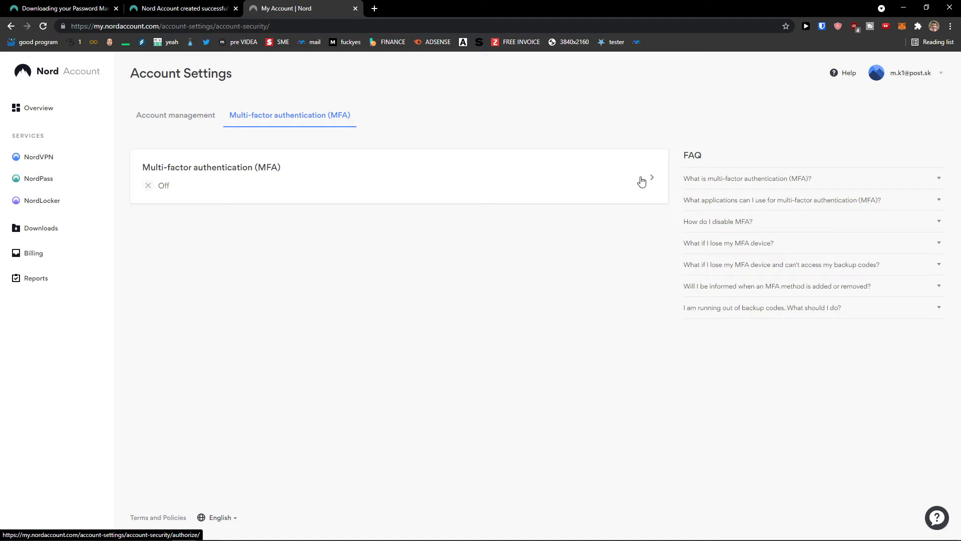
pyautogui.click(560, 192)
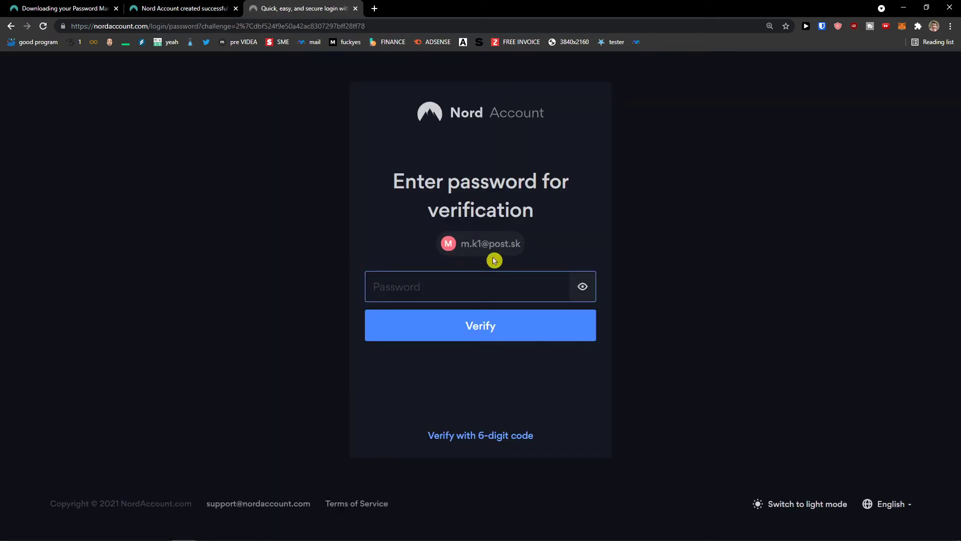
pyautogui.write('•••••••••')
pyautogui.press('Return')
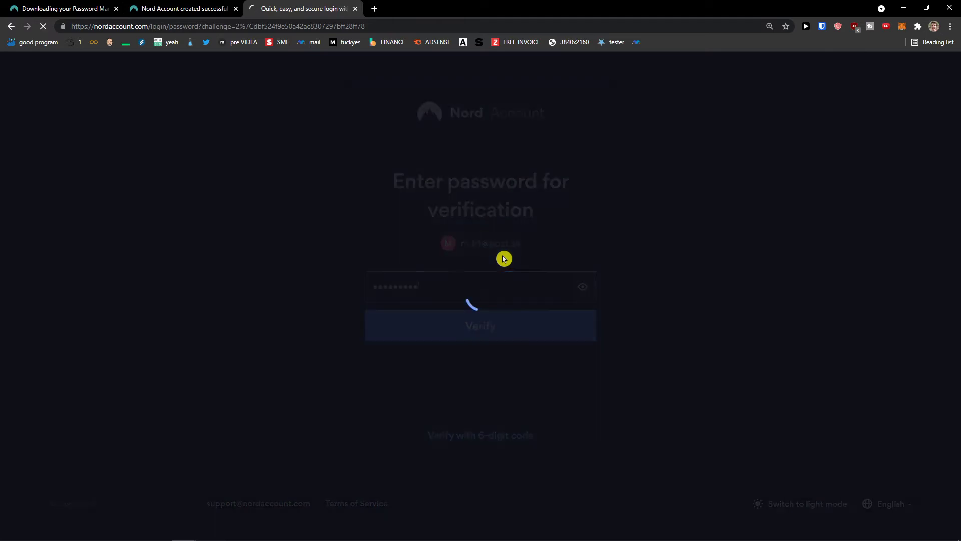
# - Re-enter the account password and get back to the Nord Account verification page
pyautogui.write('•••••••••')
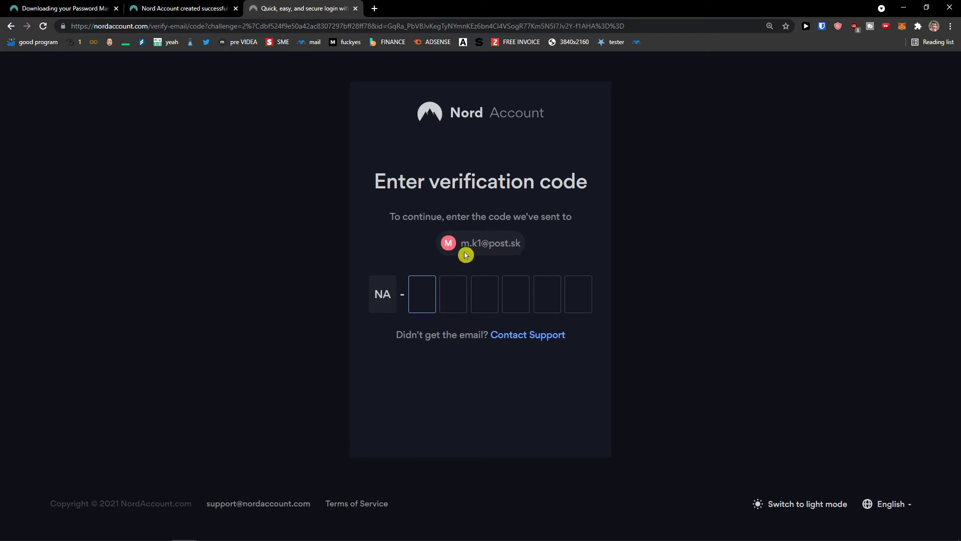
pyautogui.hotkey('alt', 'Tab')
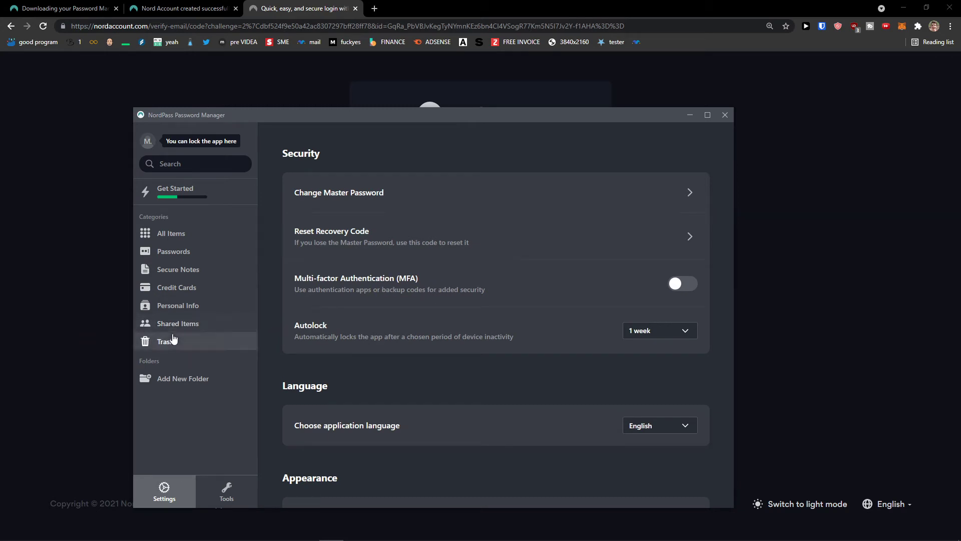
pyautogui.click(317, 8)
pyautogui.click(374, 8)
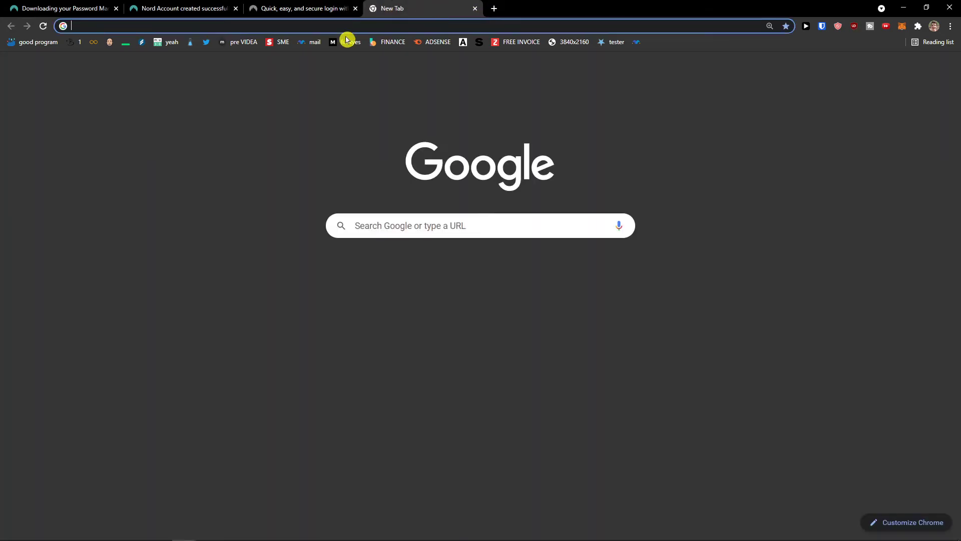
pyautogui.hotkey('ctrl', 'w')
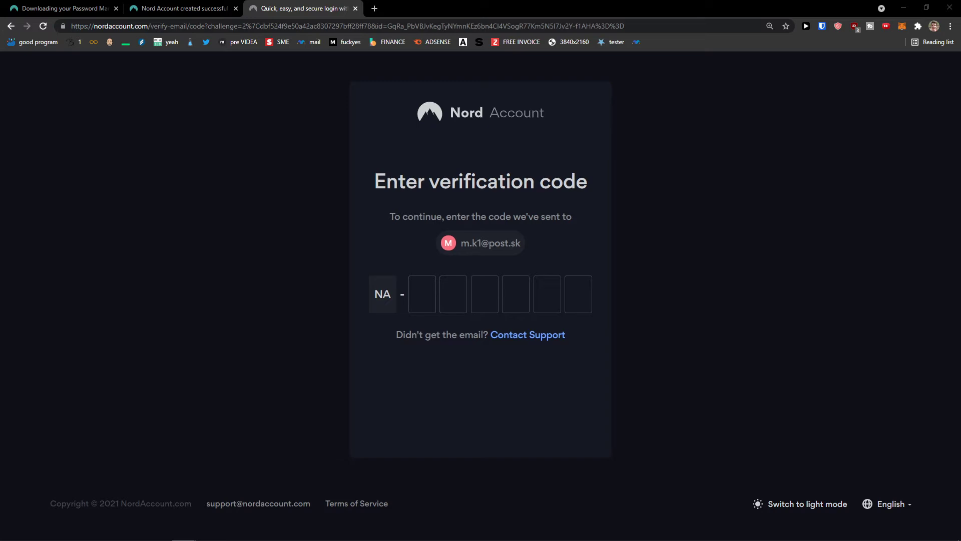
# - Focus the first of the emailed verification code boxes
pyautogui.click(422, 294)
pyautogui.click(453, 293)
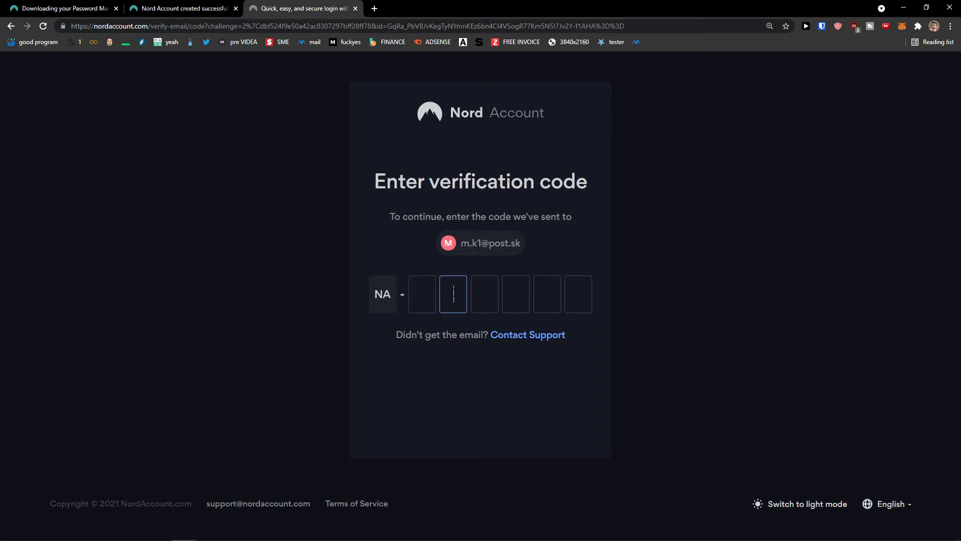
pyautogui.click(422, 294)
pyautogui.click(452, 293)
pyautogui.click(484, 294)
pyautogui.click(515, 294)
pyautogui.click(542, 295)
pyautogui.hotkey('shift', 'Tab')
pyautogui.hotkey('shift', 'Tab')
pyautogui.hotkey('shift', 'Tab')
pyautogui.hotkey('shift', 'Tab')
pyautogui.hotkey('shift', 'Tab')
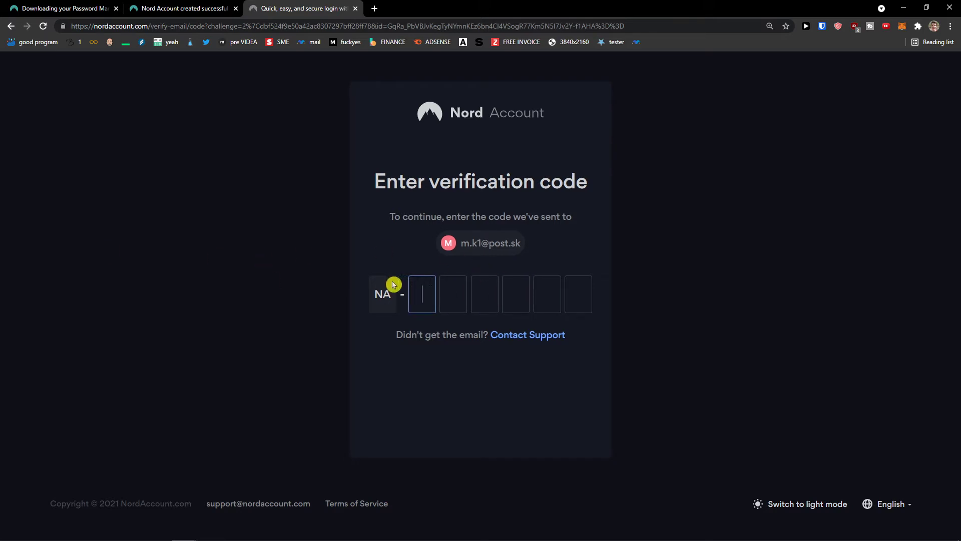
pyautogui.press('Tab')
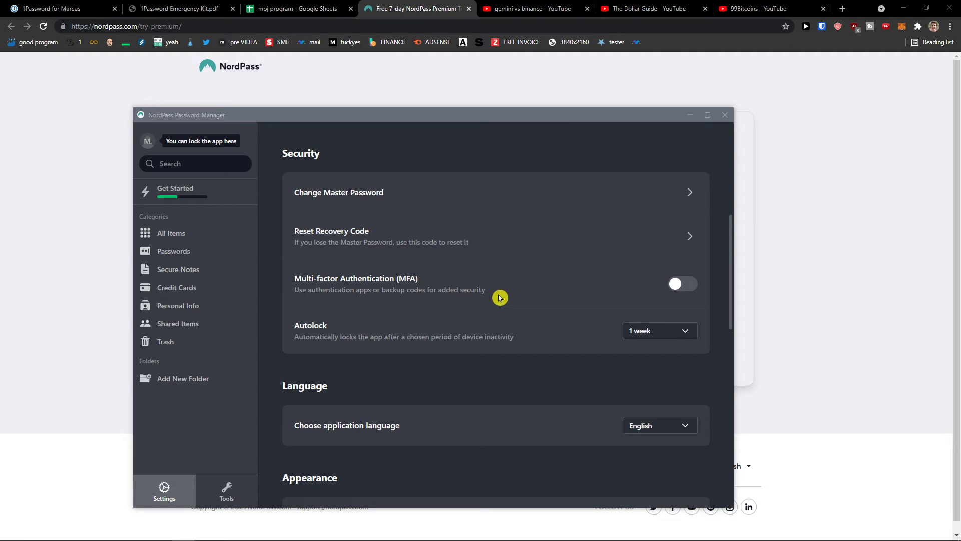
# - Review the autolock (kept at 1 week) and language choices without changing them
pyautogui.scroll(-1, 496, 297)
pyautogui.scroll(1, 601, 306)
pyautogui.scroll(-1, 552, 330)
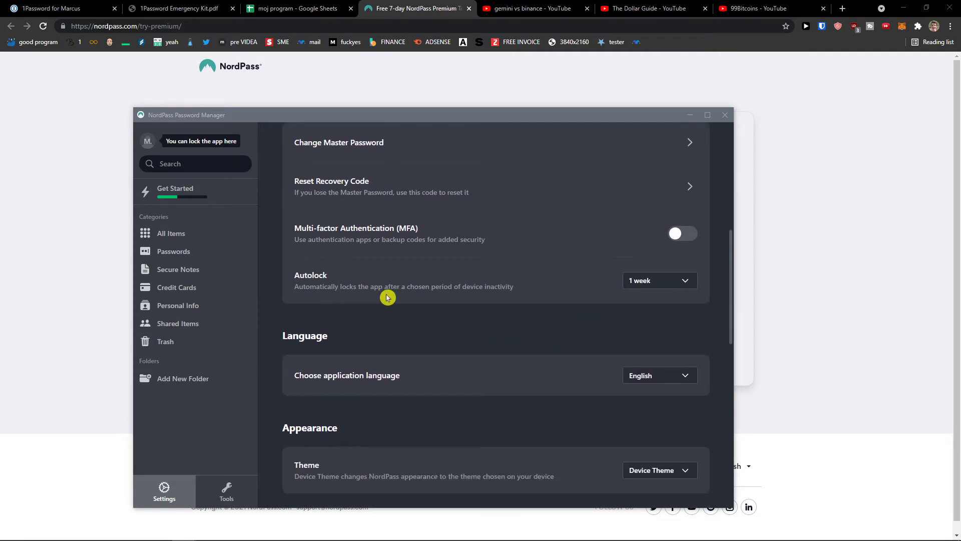
pyautogui.click(643, 283)
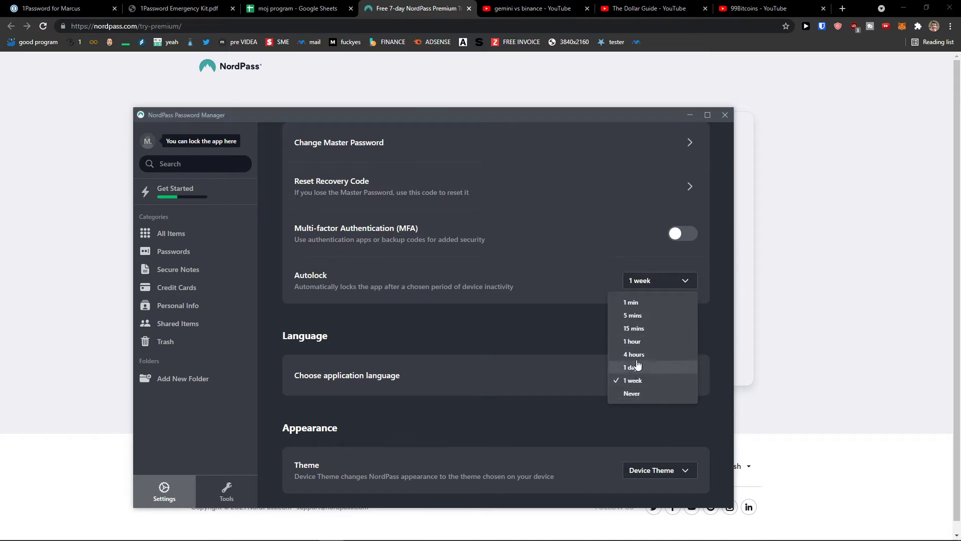
pyautogui.click(556, 335)
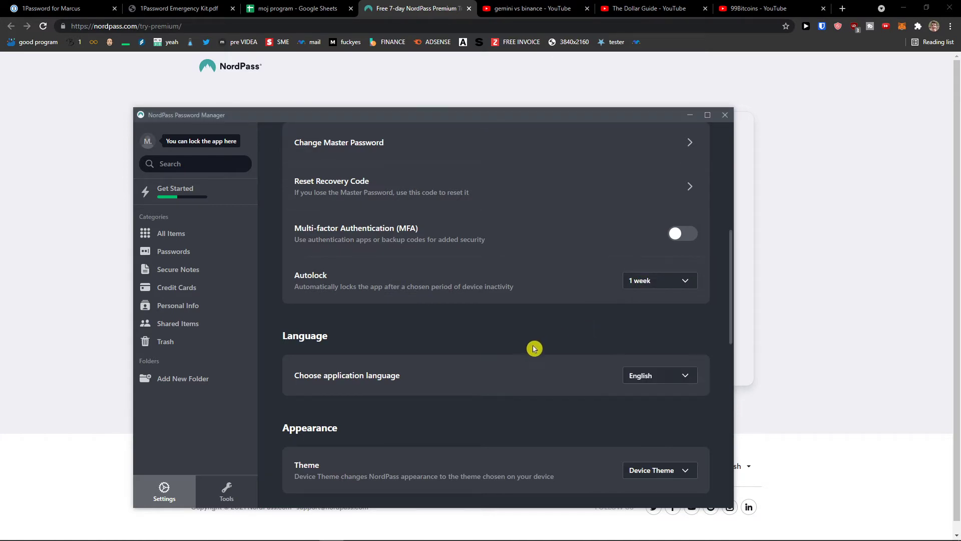
pyautogui.scroll(-2, 534, 348)
pyautogui.moveTo(271, 536)
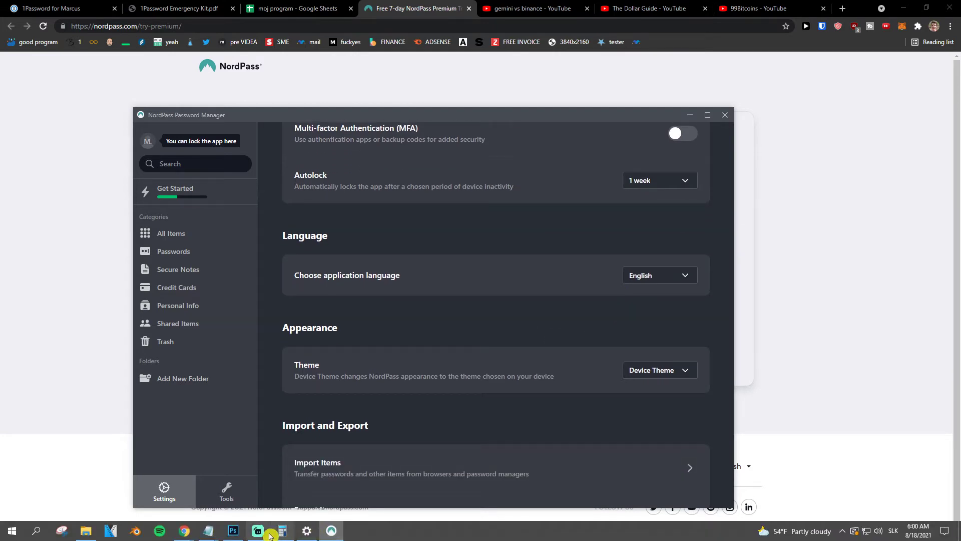
pyautogui.click(669, 279)
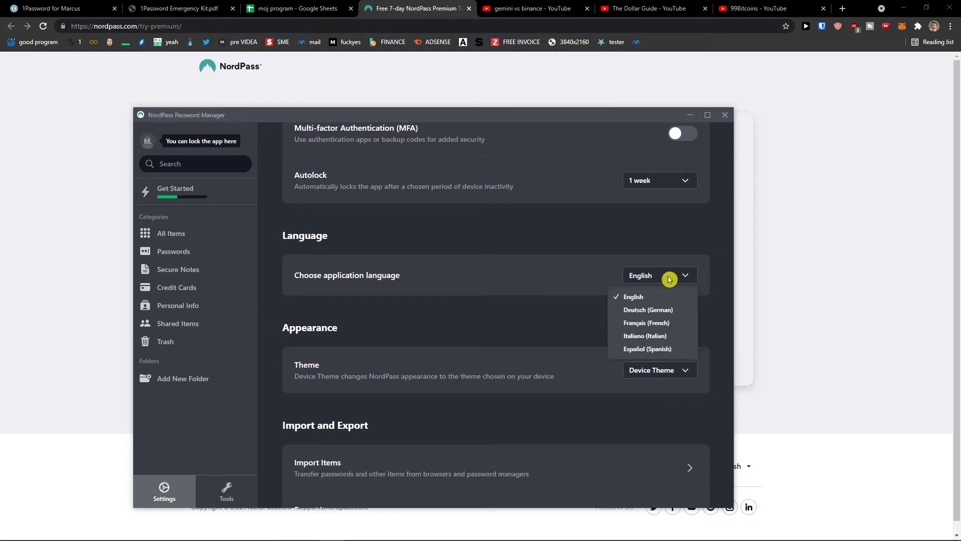
pyautogui.click(577, 341)
# - Switch the app theme to Light and then back to Dark
pyautogui.scroll(-1, 591, 344)
pyautogui.click(655, 322)
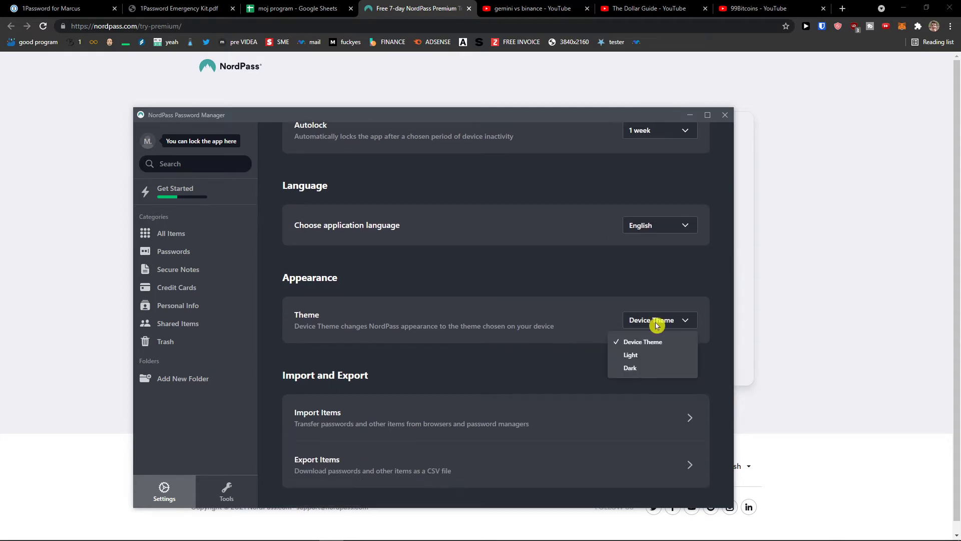
pyautogui.click(632, 355)
pyautogui.click(656, 322)
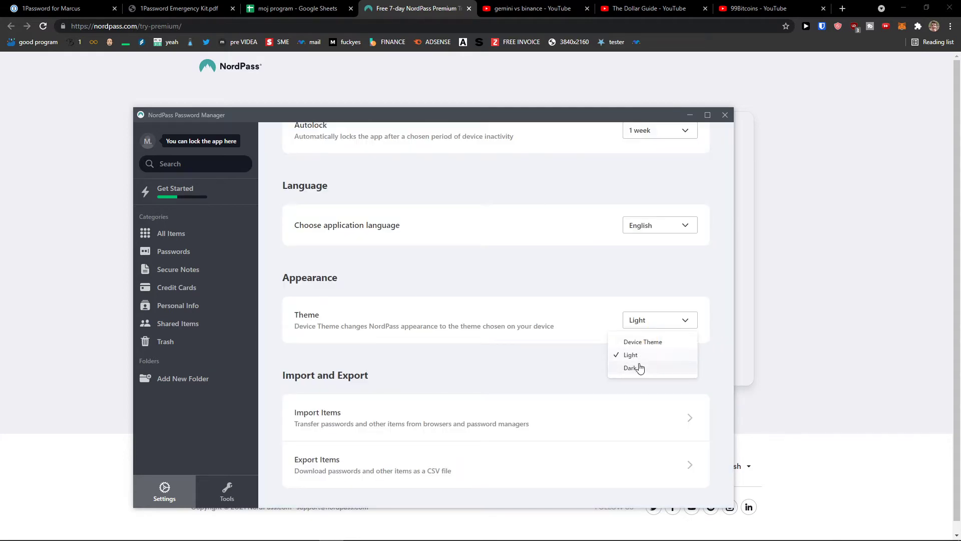
pyautogui.click(638, 367)
# - Scroll further, dismiss the browser extension prompt, and maximise the NordPass window
pyautogui.scroll(-1, 669, 308)
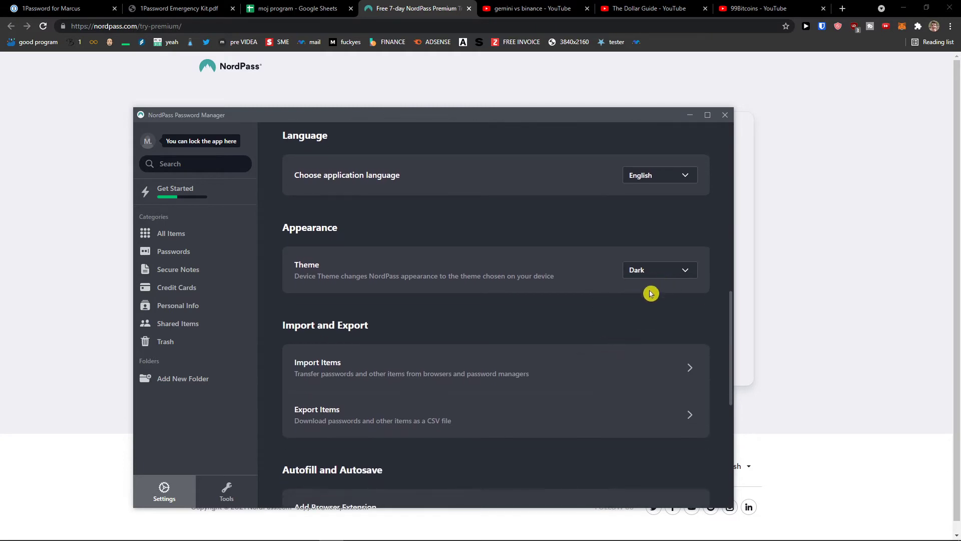
pyautogui.scroll(-2, 566, 370)
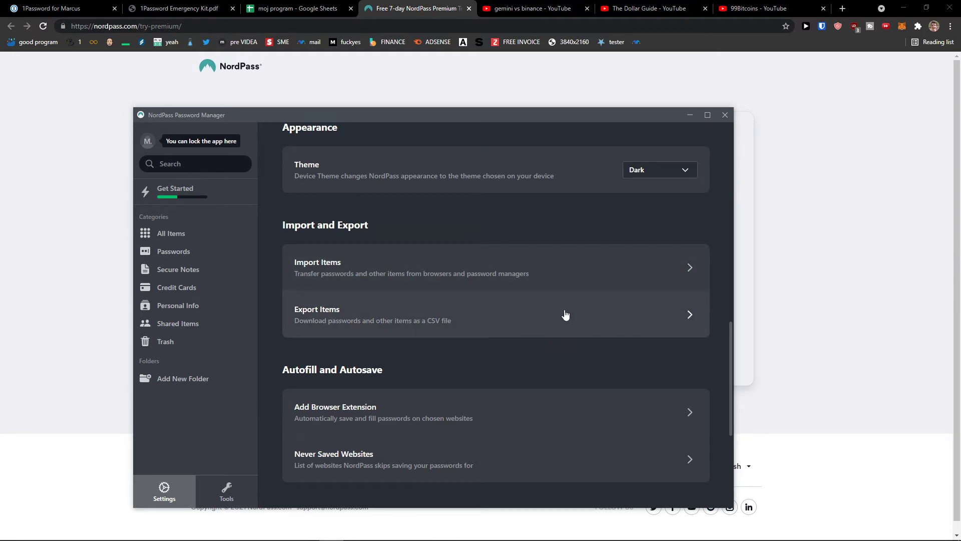
pyautogui.scroll(-3, 502, 223)
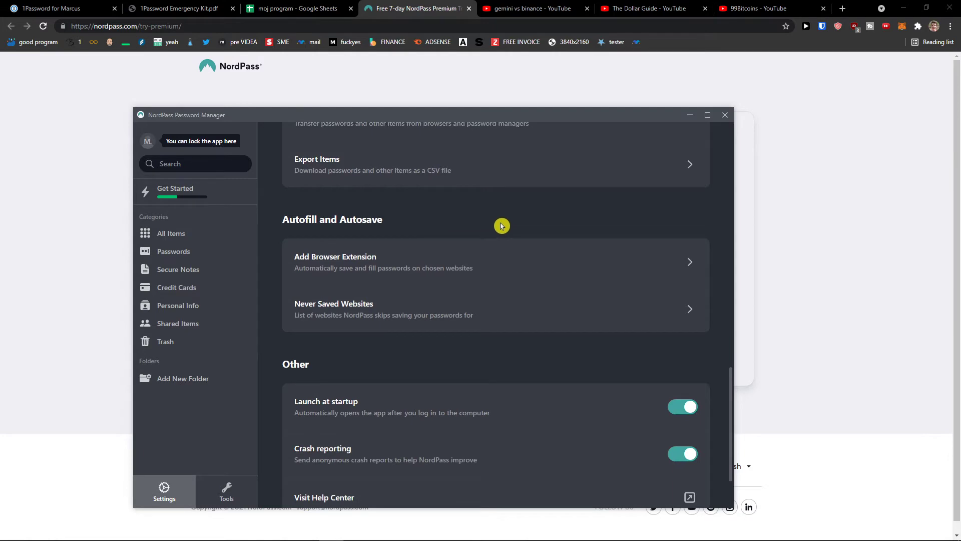
pyautogui.scroll(2, 502, 226)
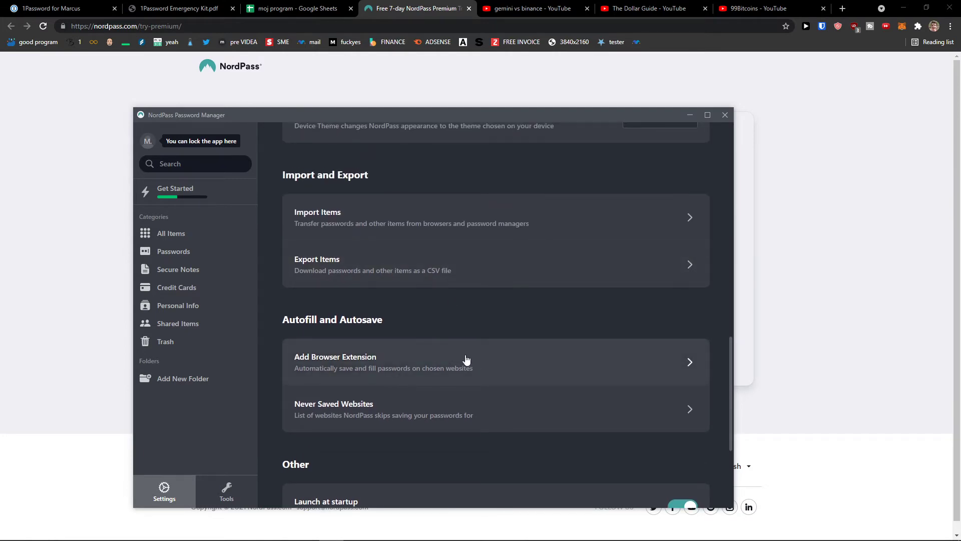
pyautogui.scroll(1, 451, 333)
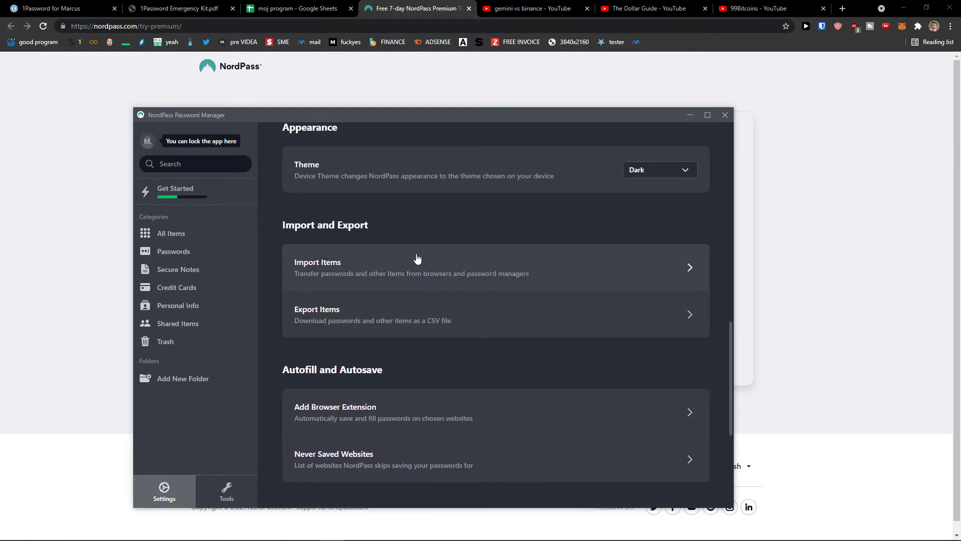
pyautogui.scroll(-2, 430, 317)
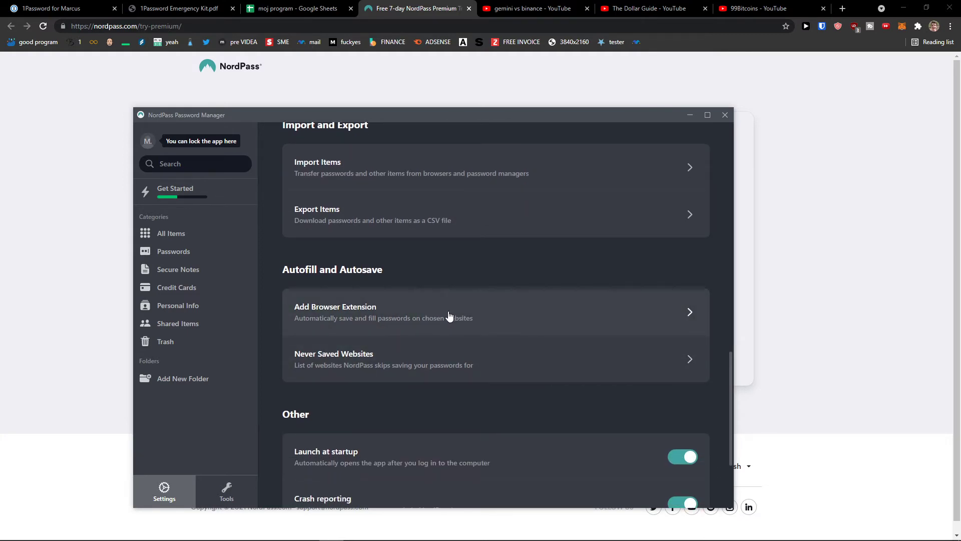
pyautogui.scroll(-1, 447, 319)
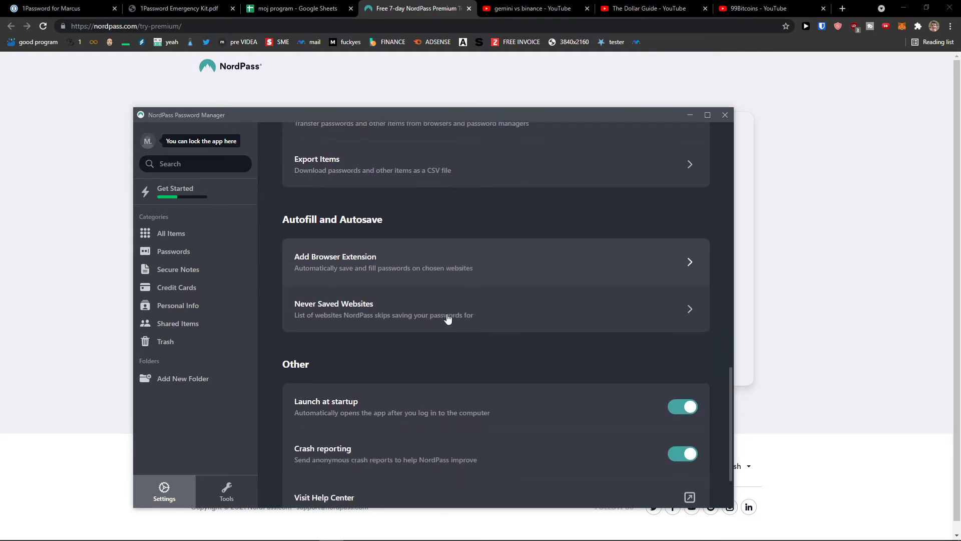
pyautogui.click(464, 270)
pyautogui.click(562, 269)
pyautogui.scroll(-1, 461, 270)
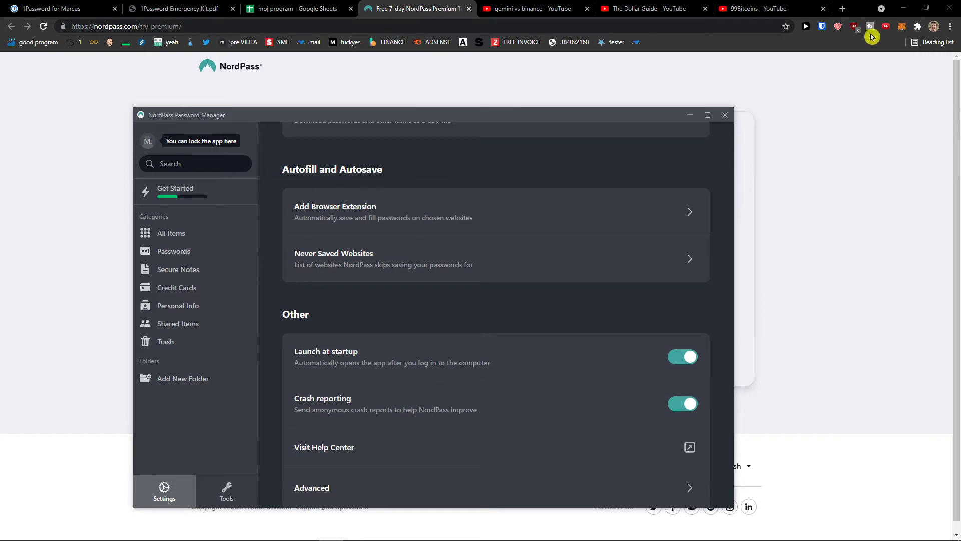
pyautogui.click(707, 114)
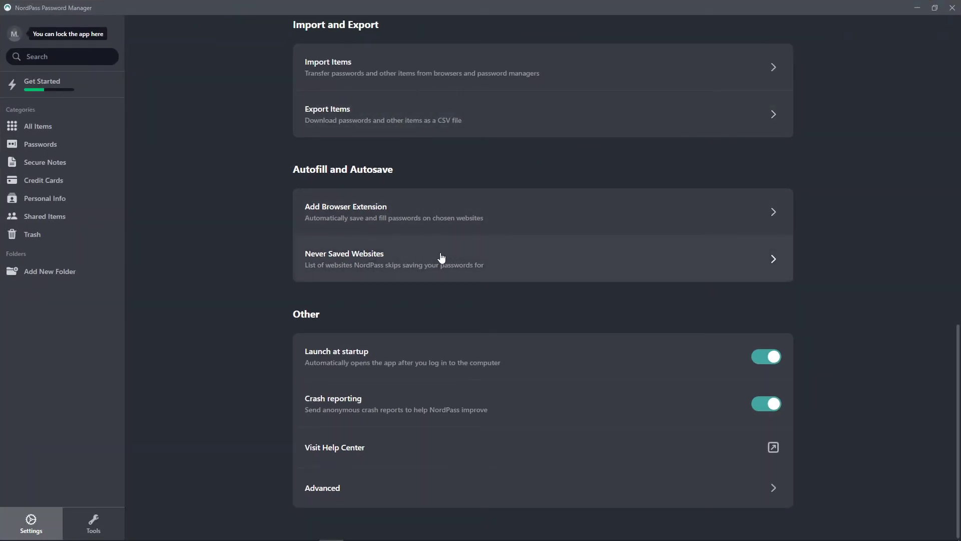
# - Check the never-saved websites list, then open the Trusted Contacts page
pyautogui.click(418, 273)
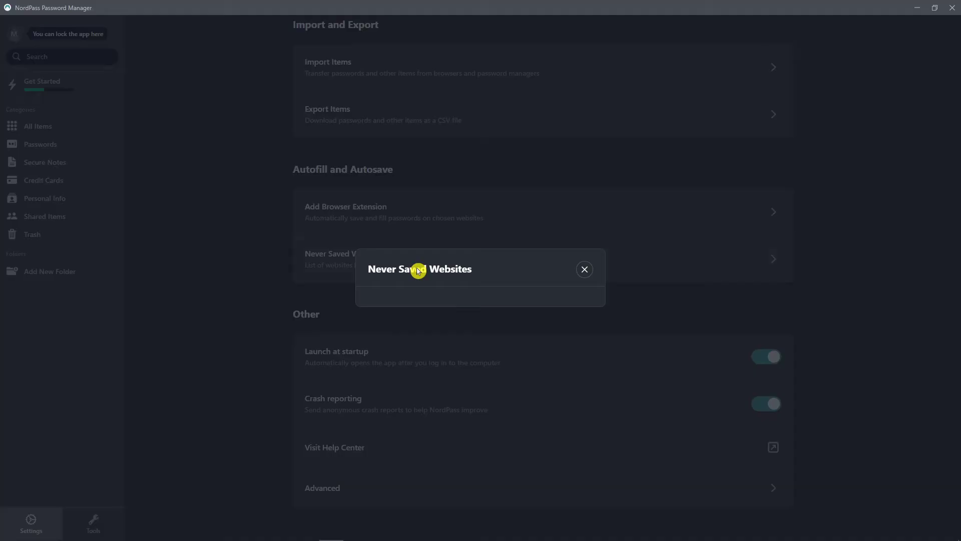
pyautogui.click(584, 271)
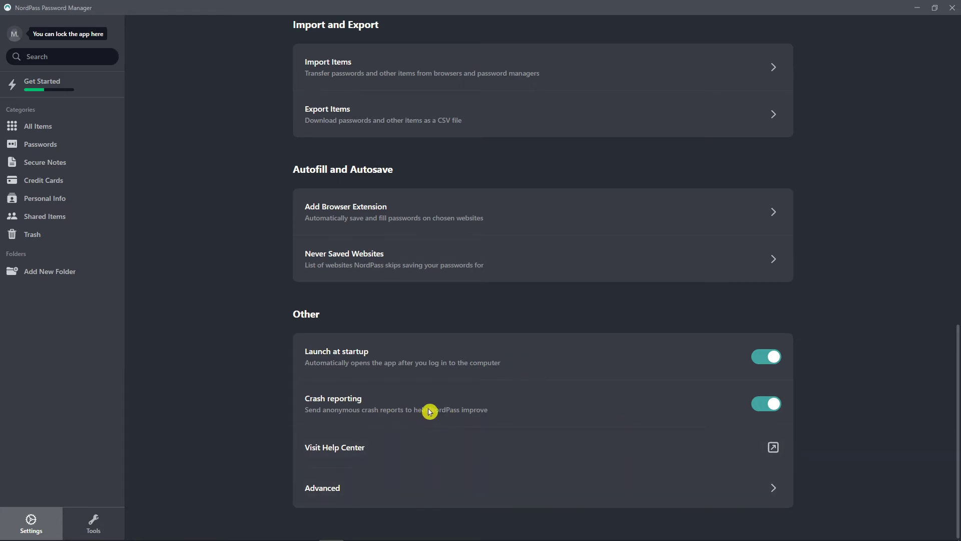
pyautogui.click(456, 498)
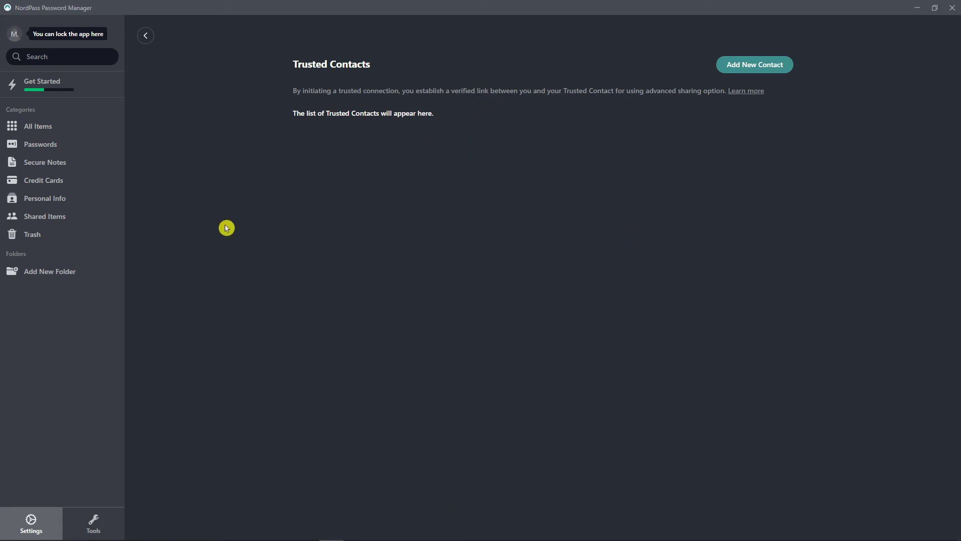
# - Start a new Twitter password entry with its username, password and website twitter.com
pyautogui.click(56, 127)
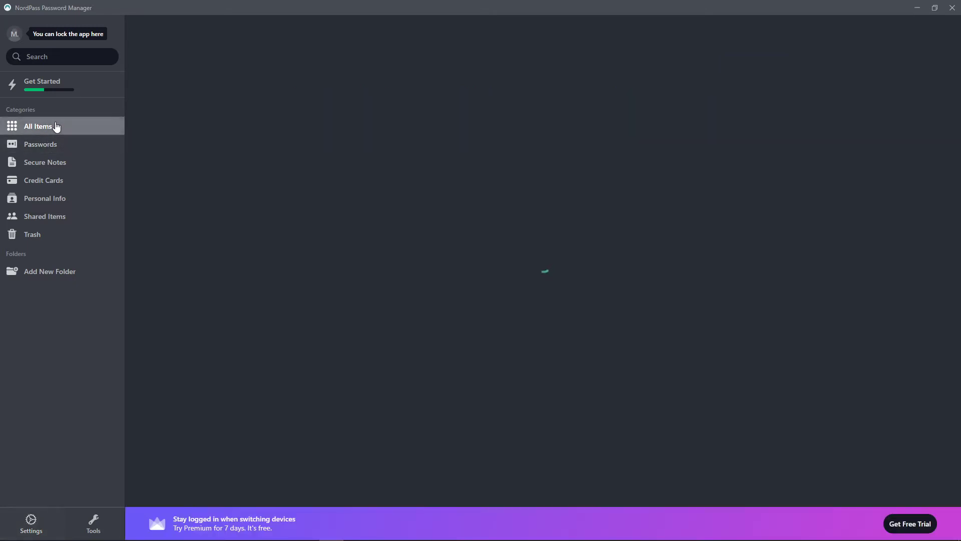
pyautogui.click(55, 145)
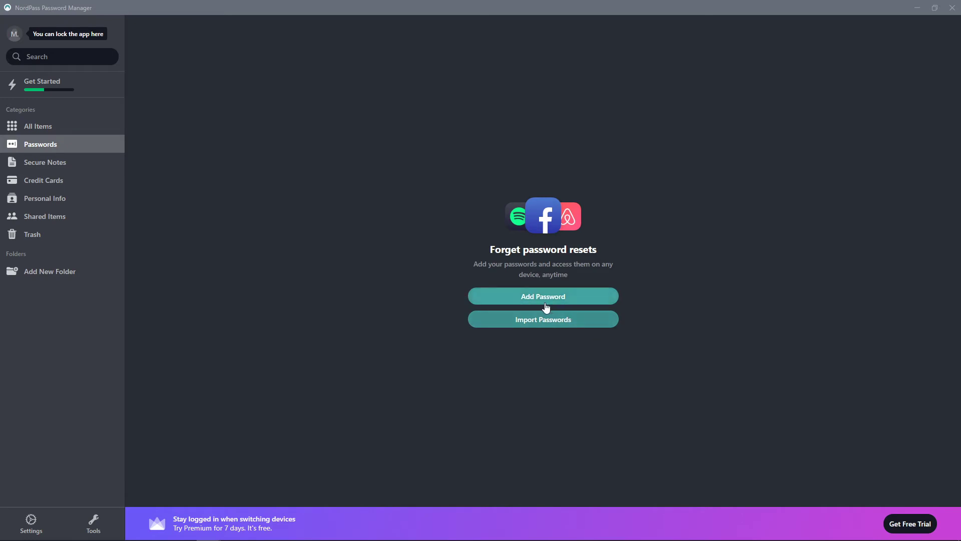
pyautogui.click(540, 299)
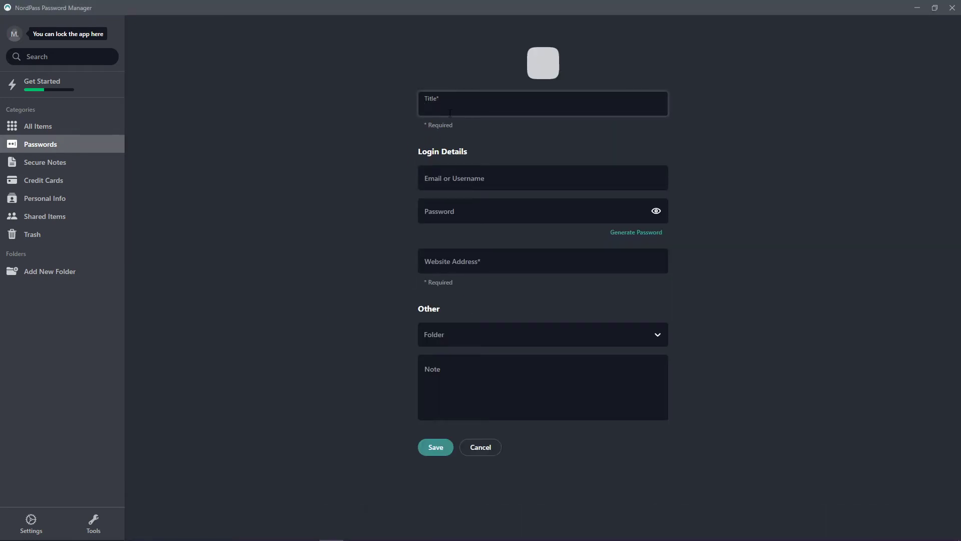
pyautogui.press('Tab')
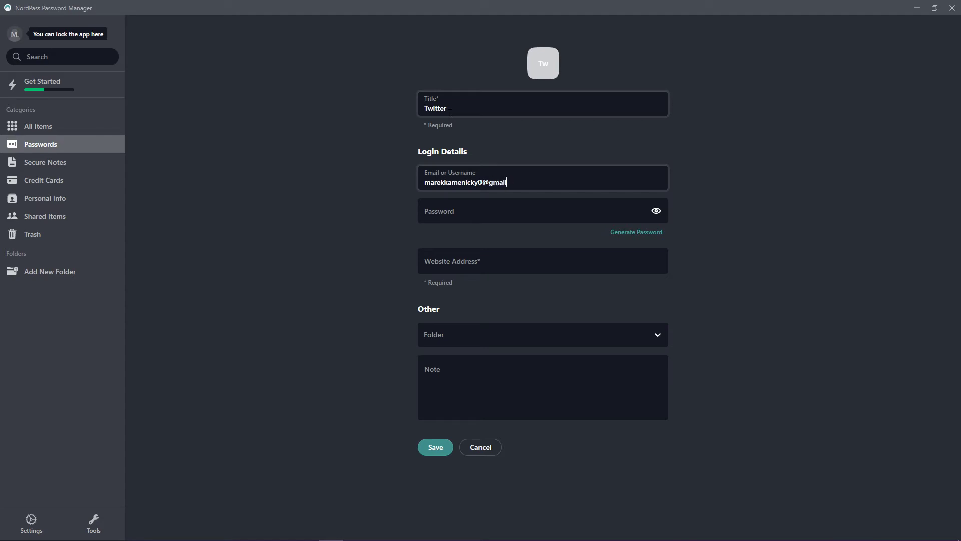
pyautogui.click(656, 210)
pyautogui.click(609, 211)
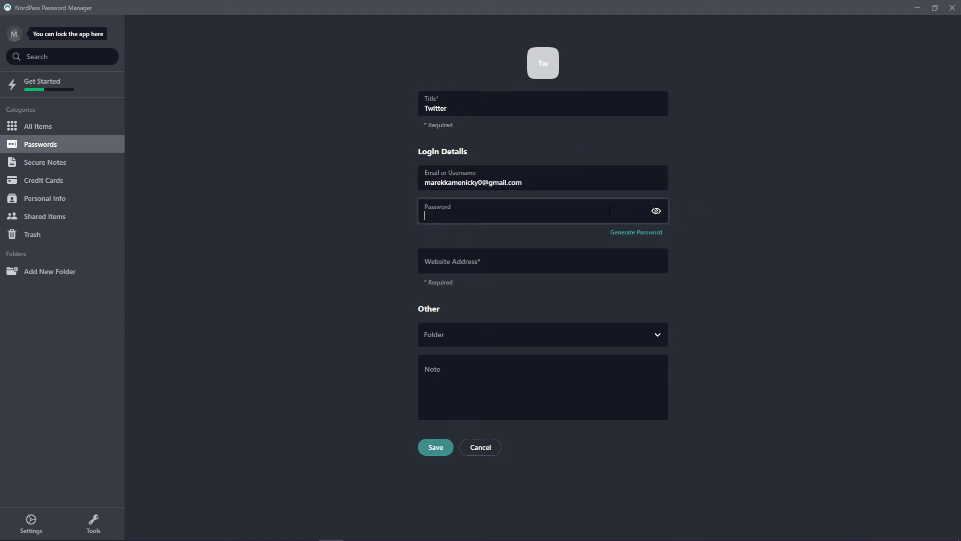
pyautogui.click(659, 211)
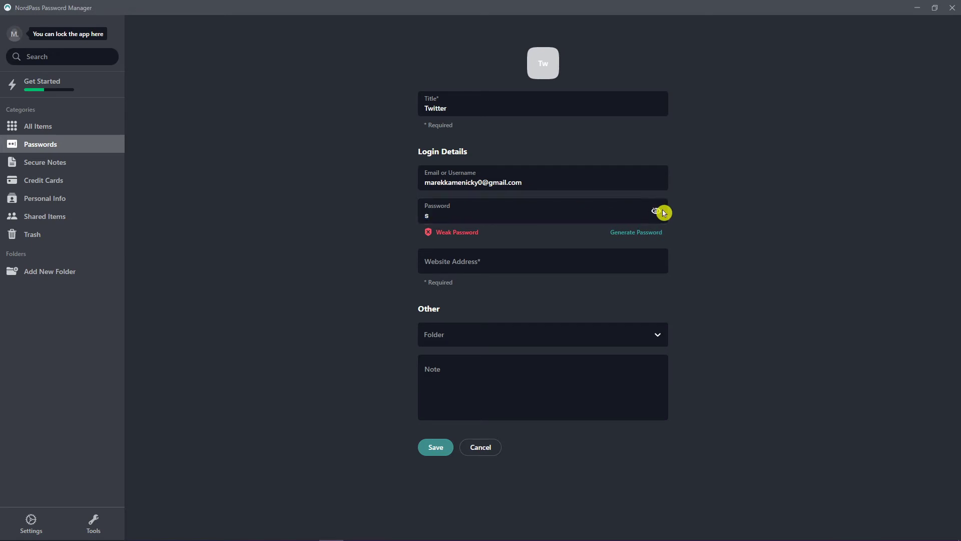
pyautogui.click(617, 213)
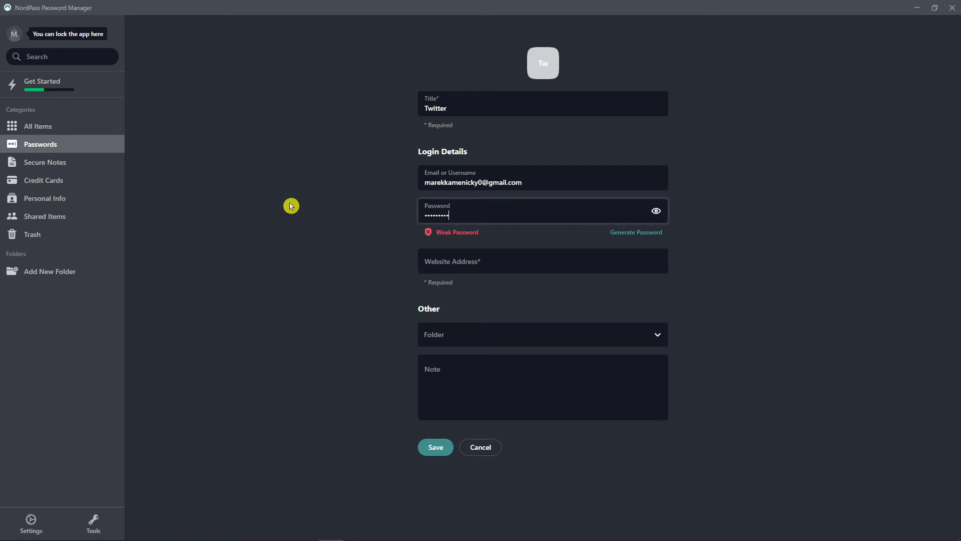
pyautogui.click(473, 257)
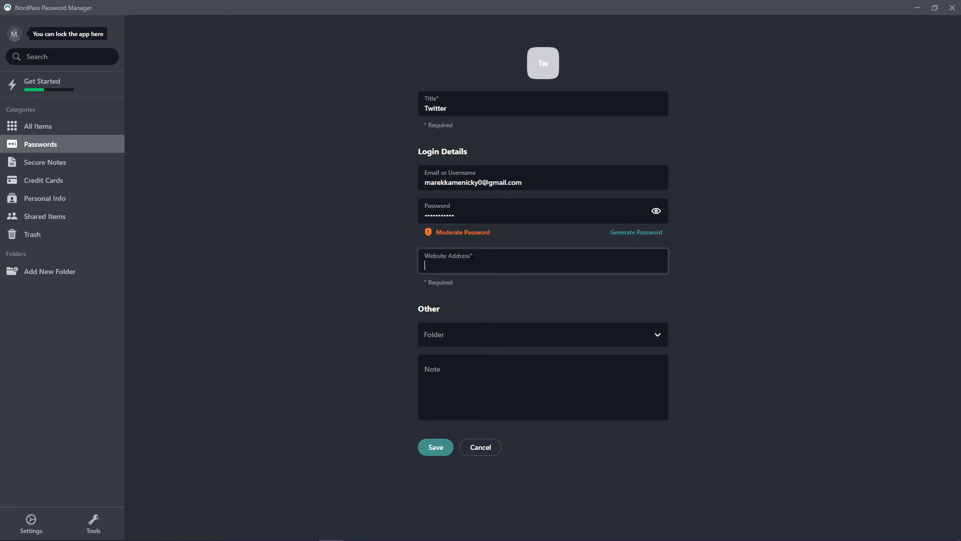
pyautogui.write('twitter.com')
pyautogui.press('Tab')
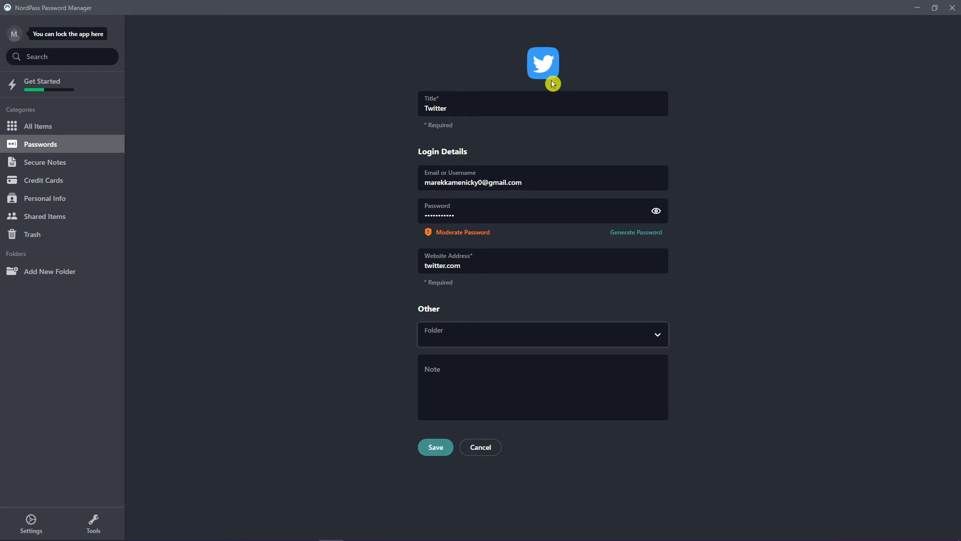
# - File the login in a newly created Social Media folder and save it
pyautogui.click(507, 332)
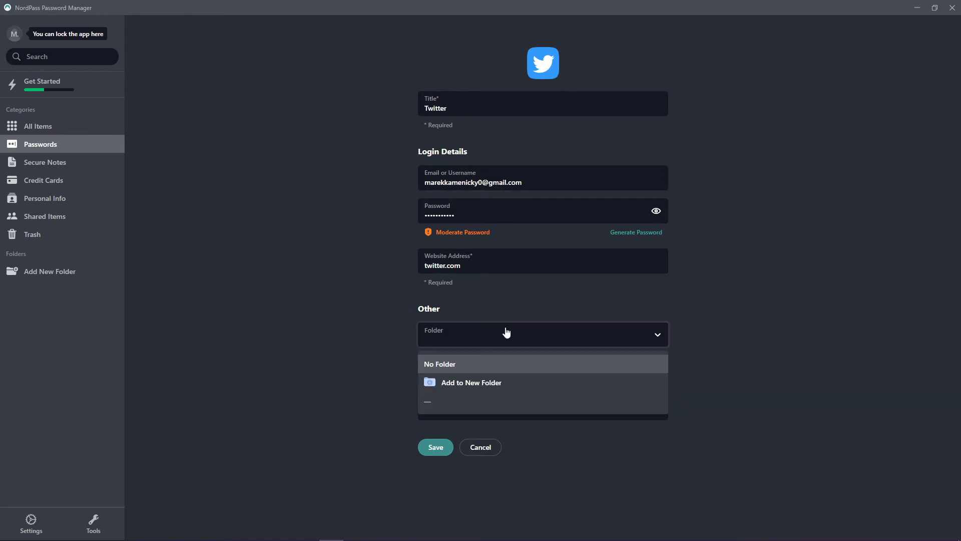
pyautogui.click(458, 334)
pyautogui.click(470, 344)
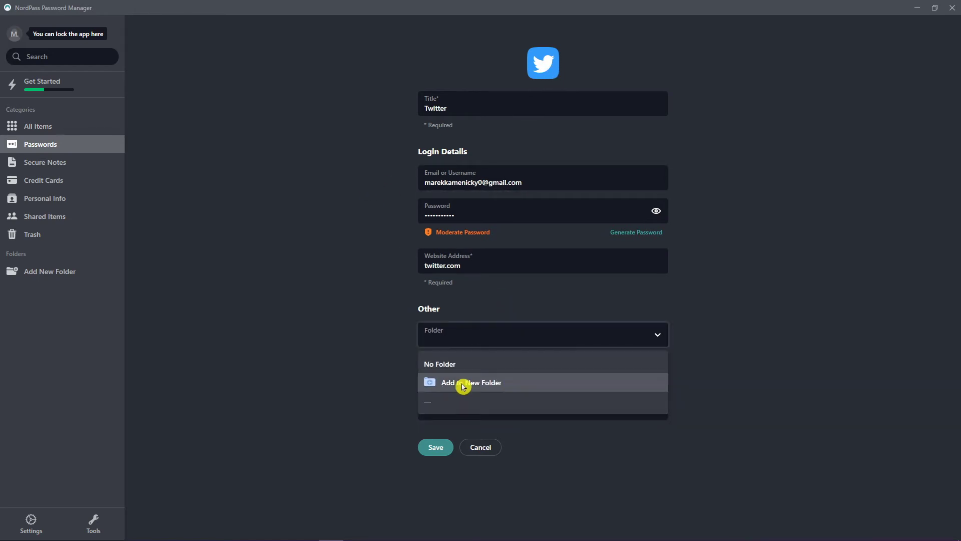
pyautogui.click(463, 384)
pyautogui.write('S')
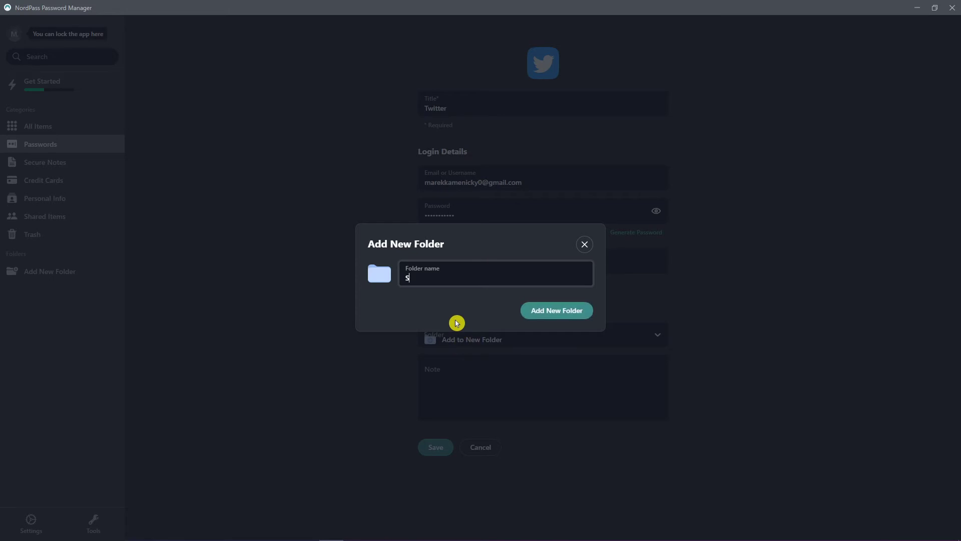
pyautogui.write('ocial Media')
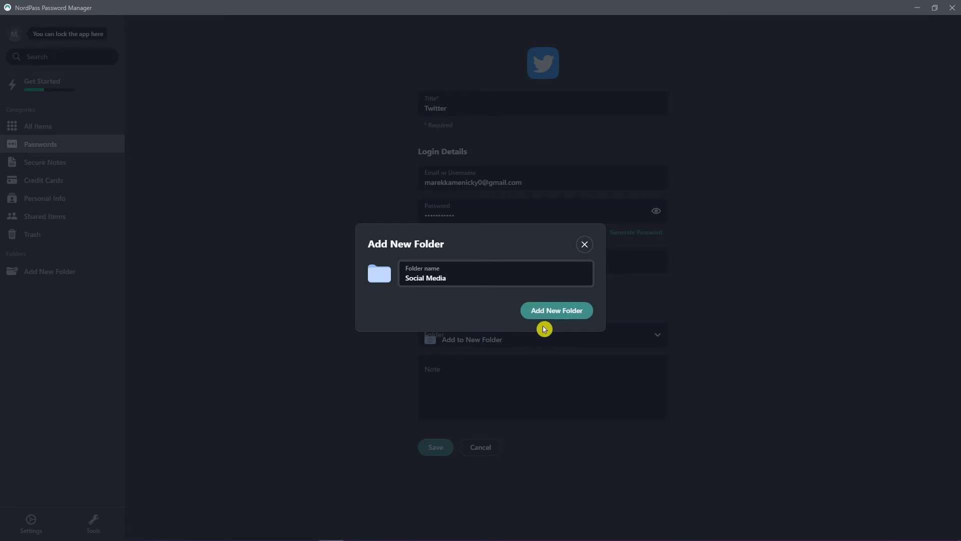
pyautogui.click(546, 312)
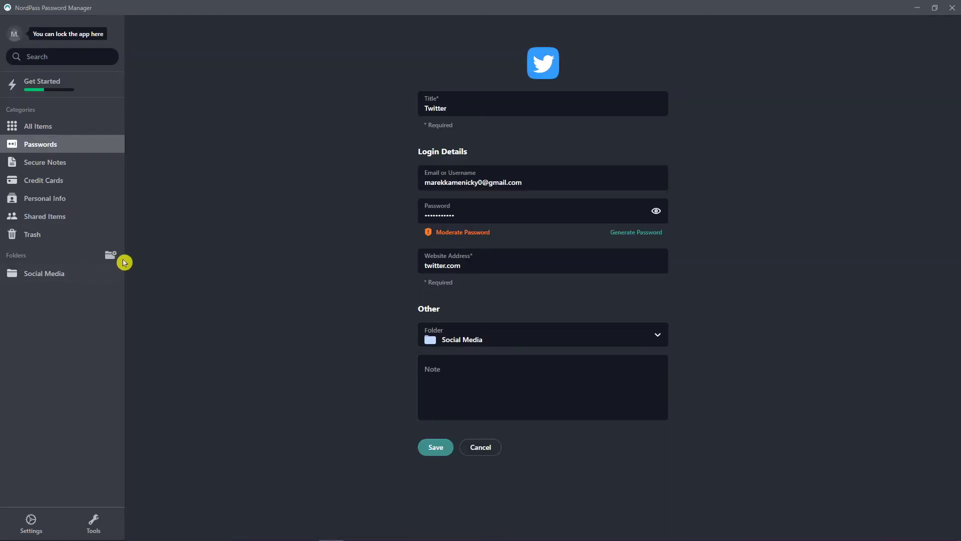
pyautogui.click(441, 396)
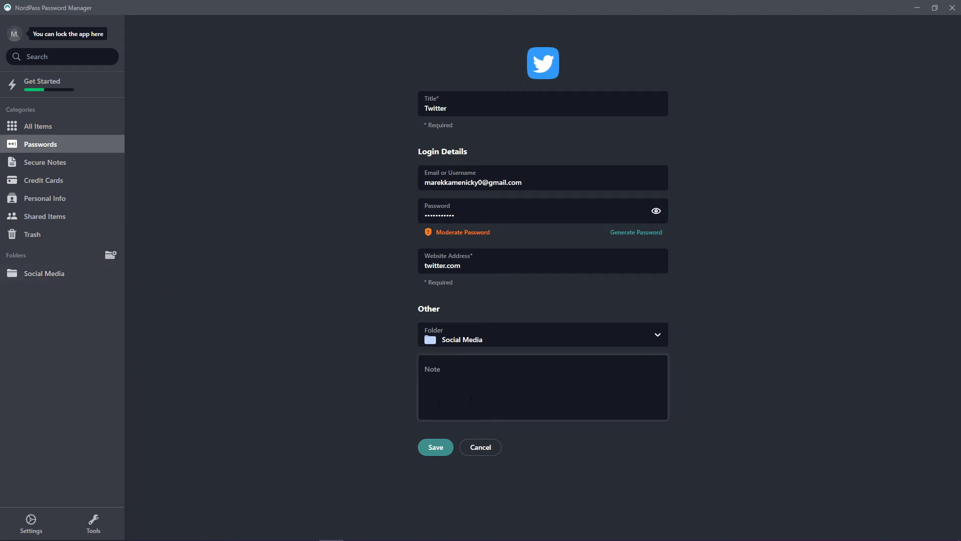
pyautogui.click(434, 454)
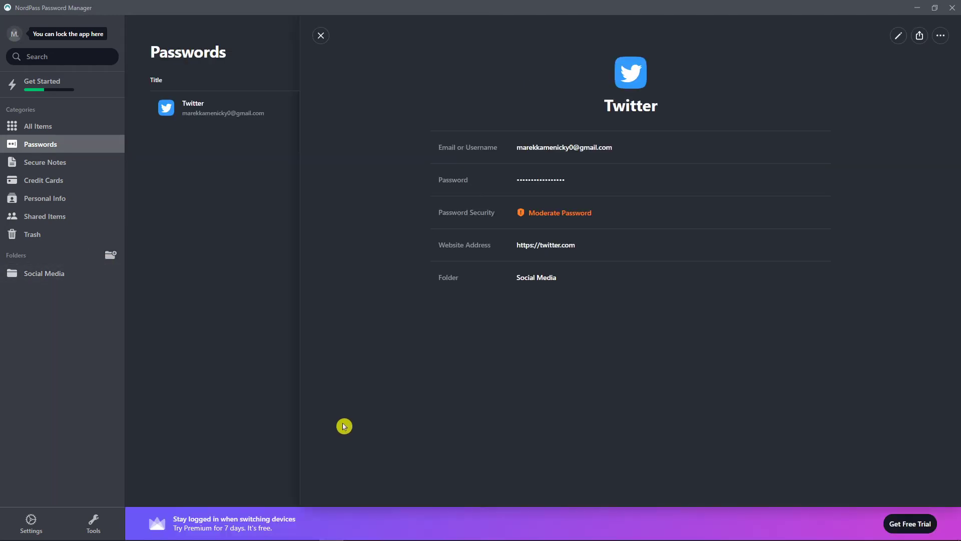
pyautogui.click(55, 131)
# - Start another new password entry from the Passwords list, then abandon it
pyautogui.click(53, 145)
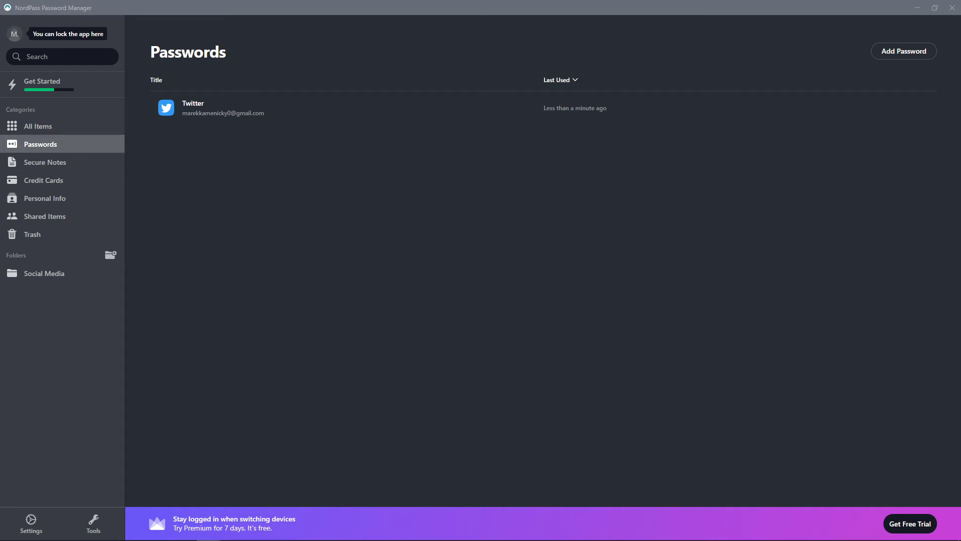
pyautogui.click(189, 190)
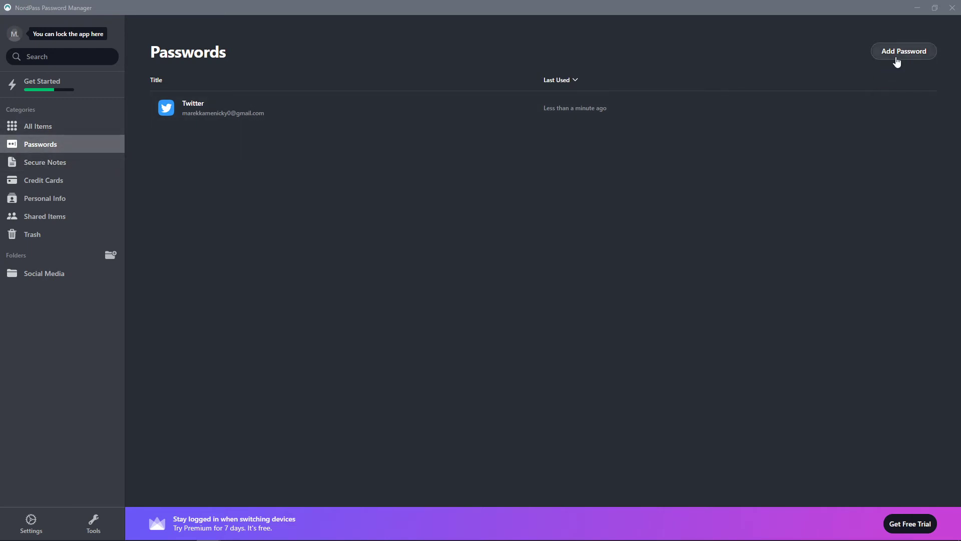
pyautogui.click(899, 54)
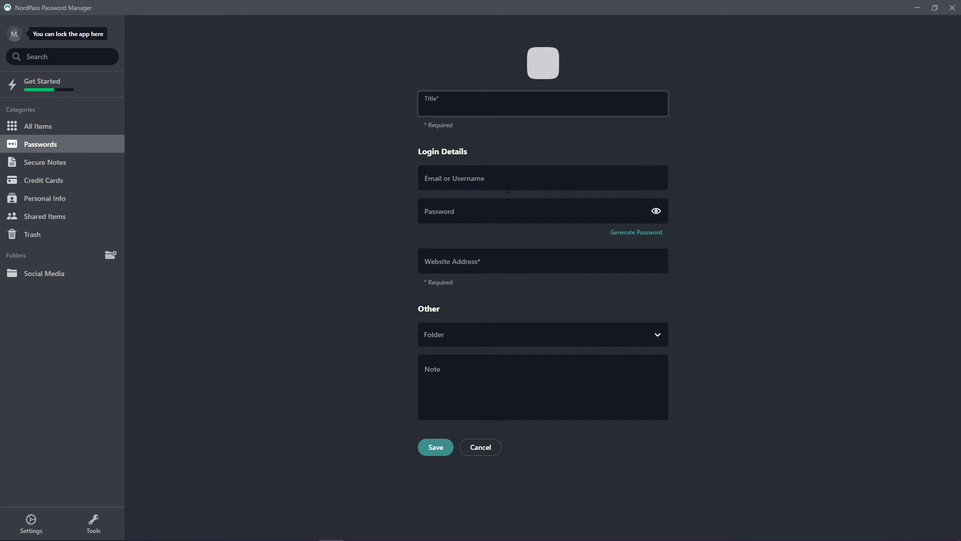
pyautogui.click(494, 277)
pyautogui.click(49, 143)
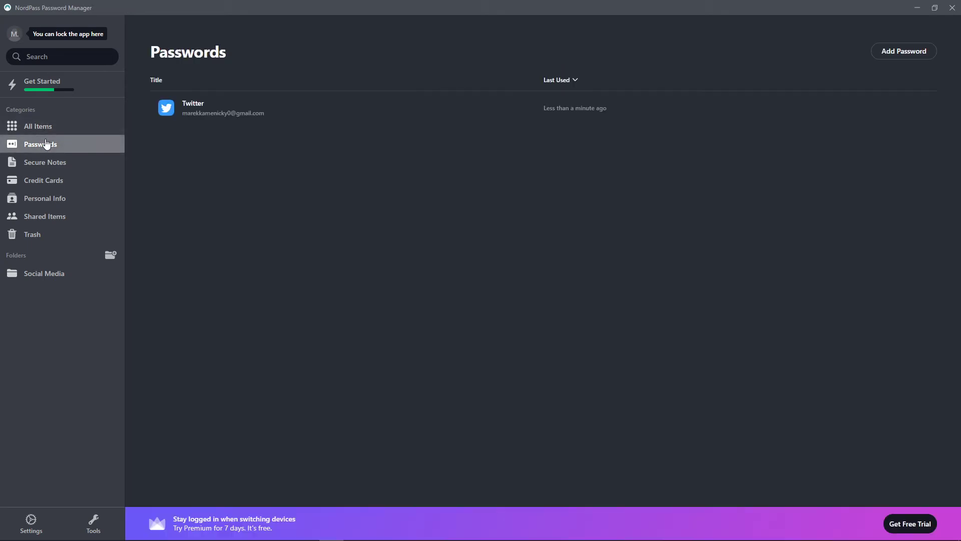
# - Visit Tools, then choose Add Browser Extension under Settings' Autofill and Autosave section
pyautogui.click(95, 522)
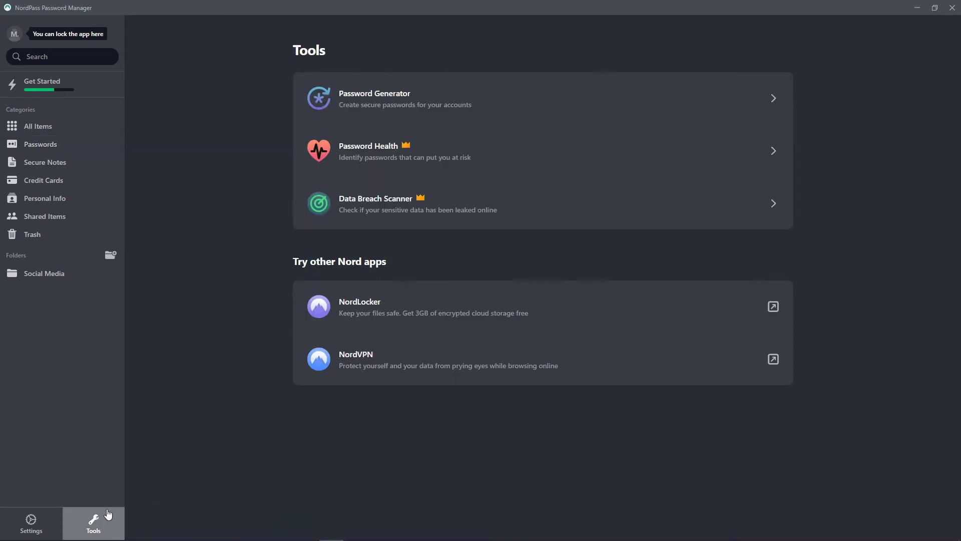
pyautogui.click(37, 524)
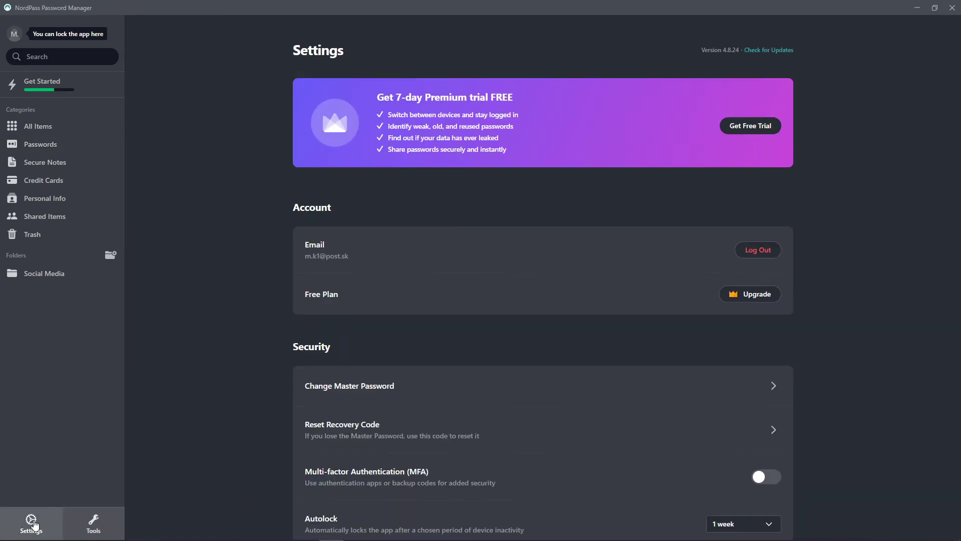
pyautogui.scroll(-3, 300, 369)
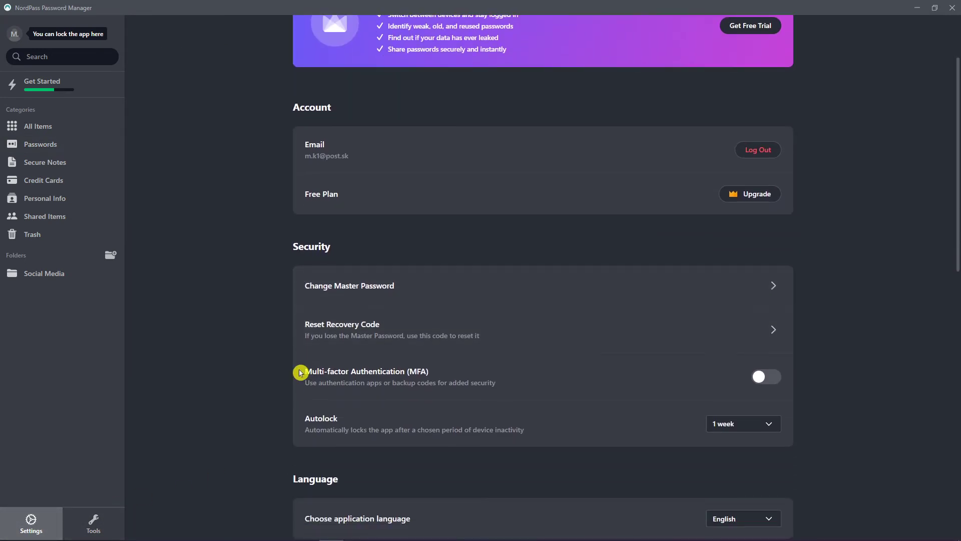
pyautogui.scroll(-9, 300, 372)
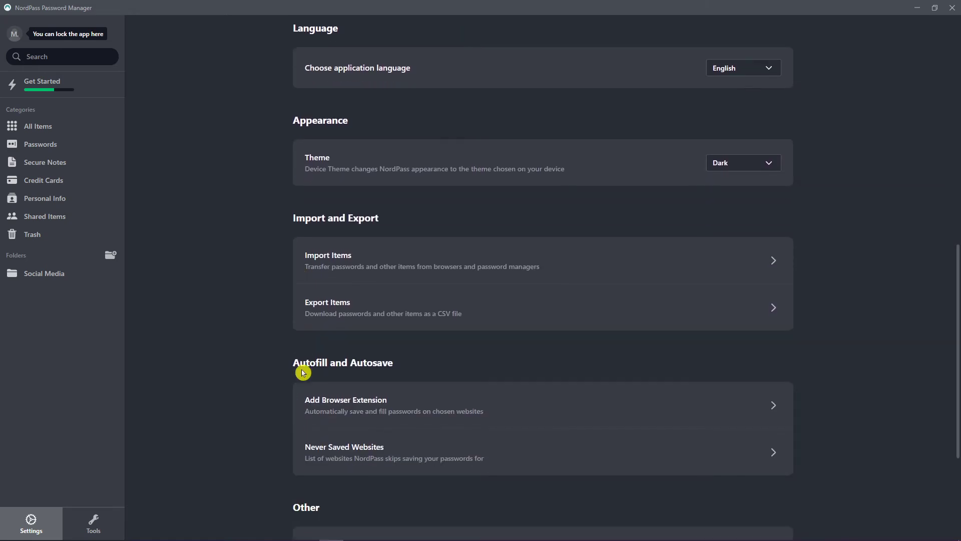
pyautogui.scroll(-1, 326, 371)
pyautogui.click(429, 361)
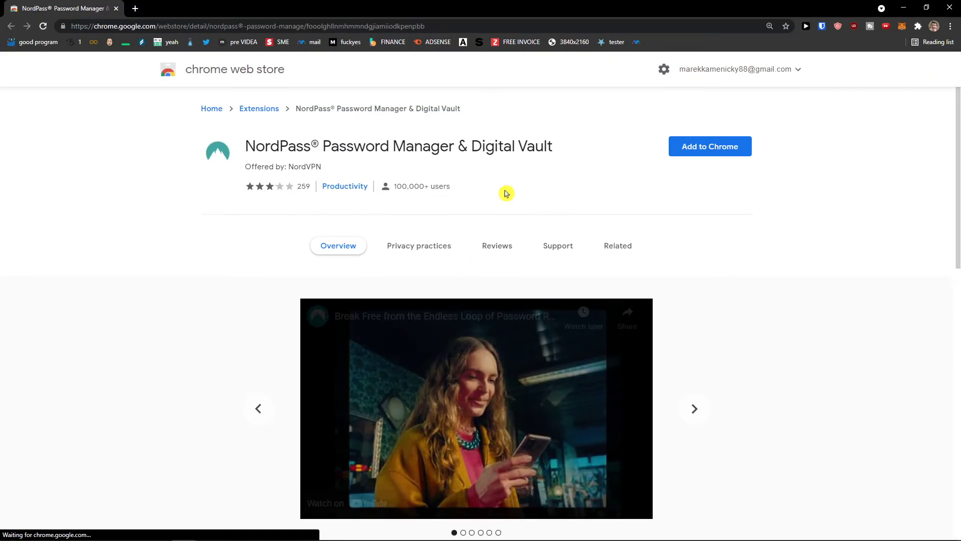
# - Add the NordPass extension to Chrome and confirm the matching pairing code
pyautogui.click(731, 146)
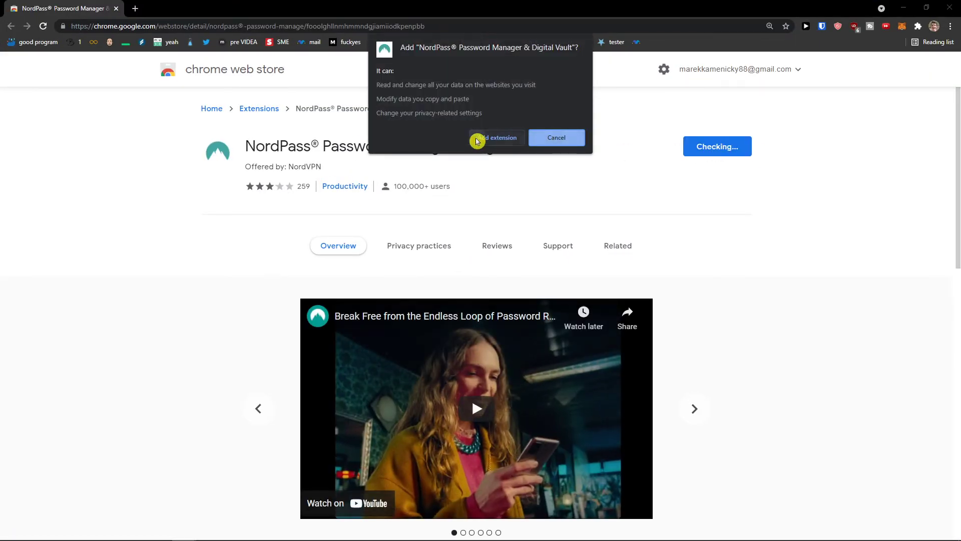
pyautogui.click(477, 136)
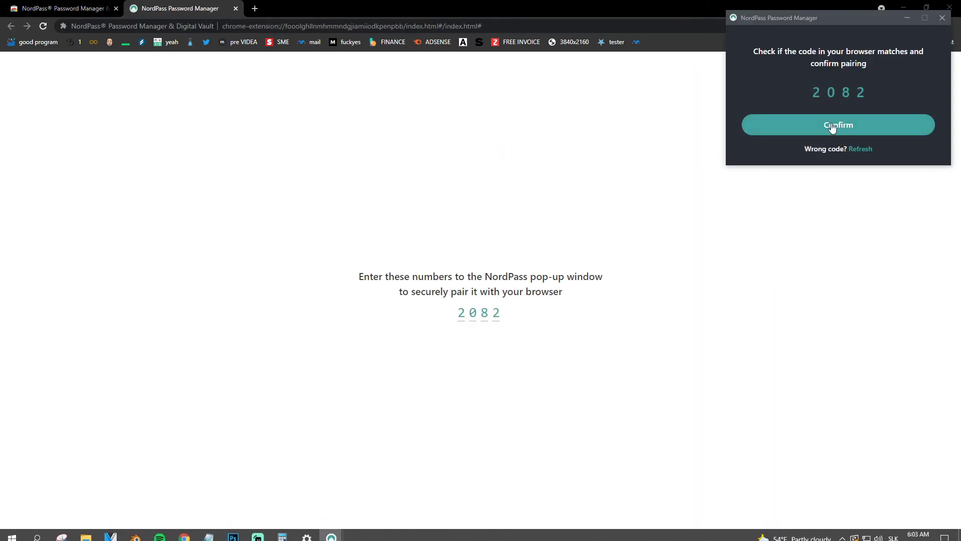
pyautogui.click(832, 126)
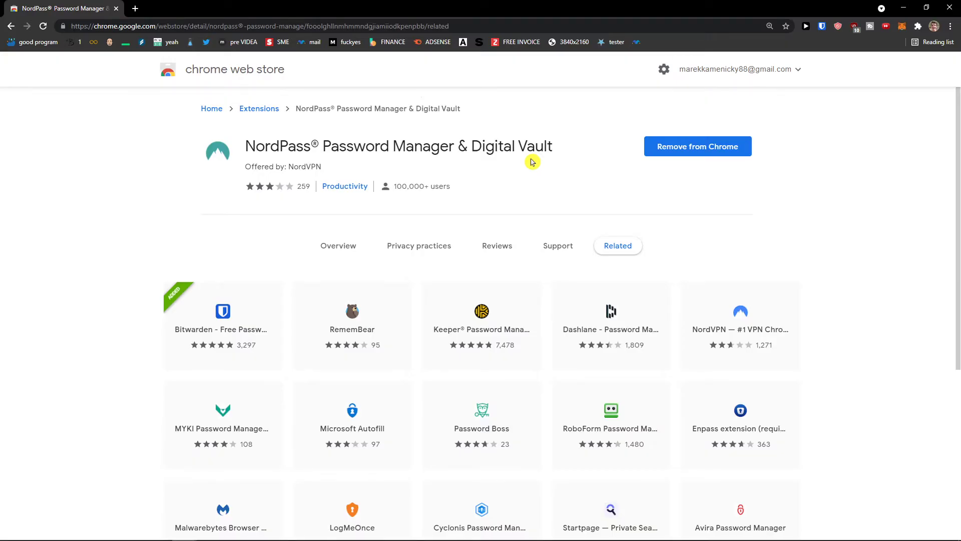
# - Pin NordPass in the Extensions menu and open a new browser tab
pyautogui.click(918, 26)
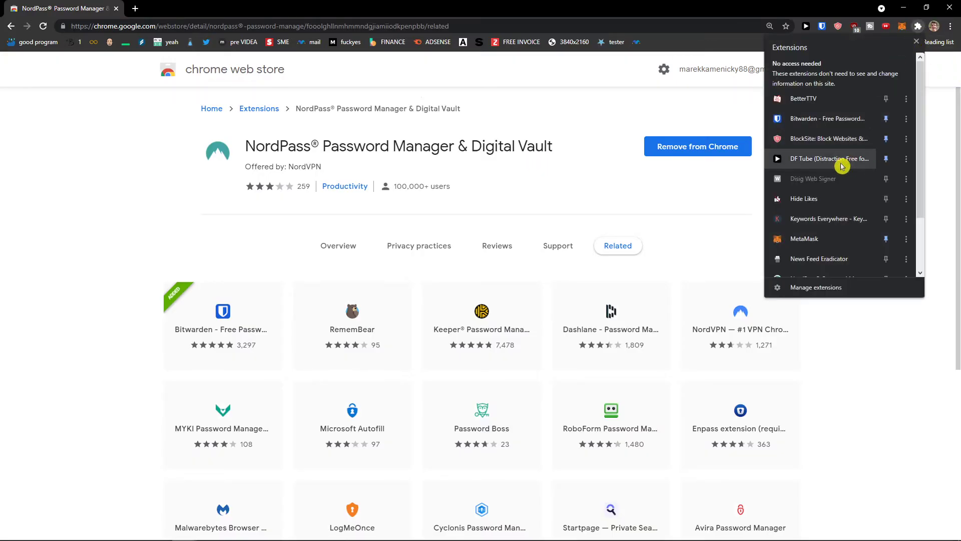
pyautogui.scroll(-2, 856, 180)
pyautogui.scroll(-1, 857, 183)
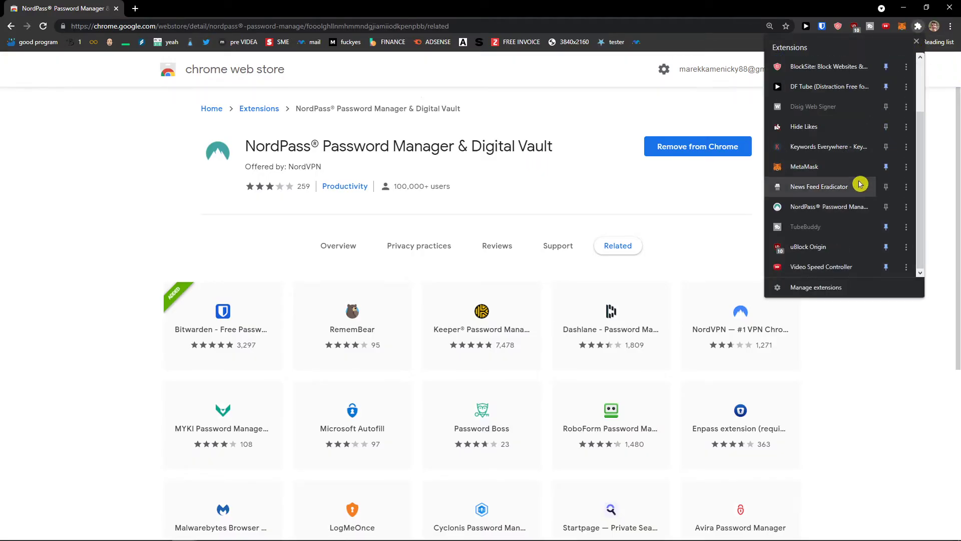
pyautogui.click(886, 207)
pyautogui.click(632, 99)
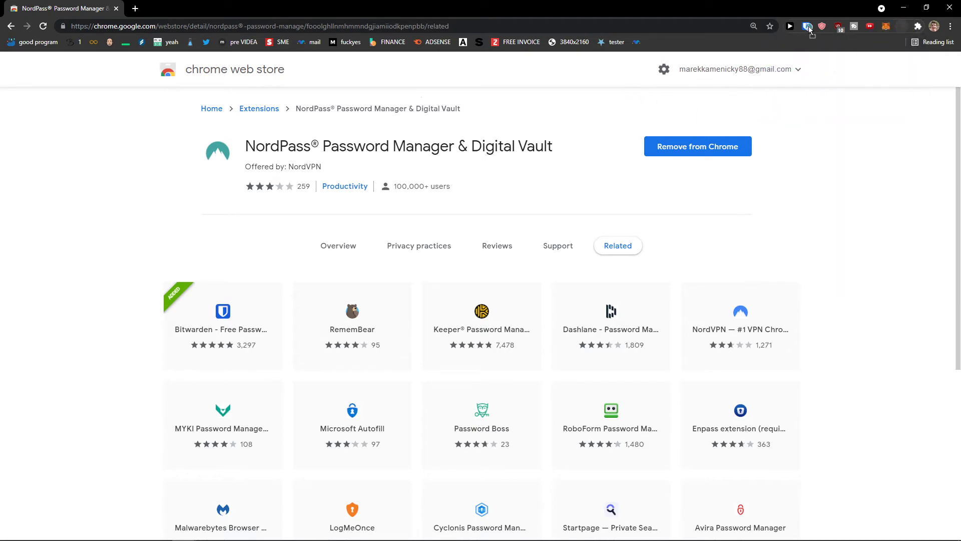
pyautogui.click(135, 11)
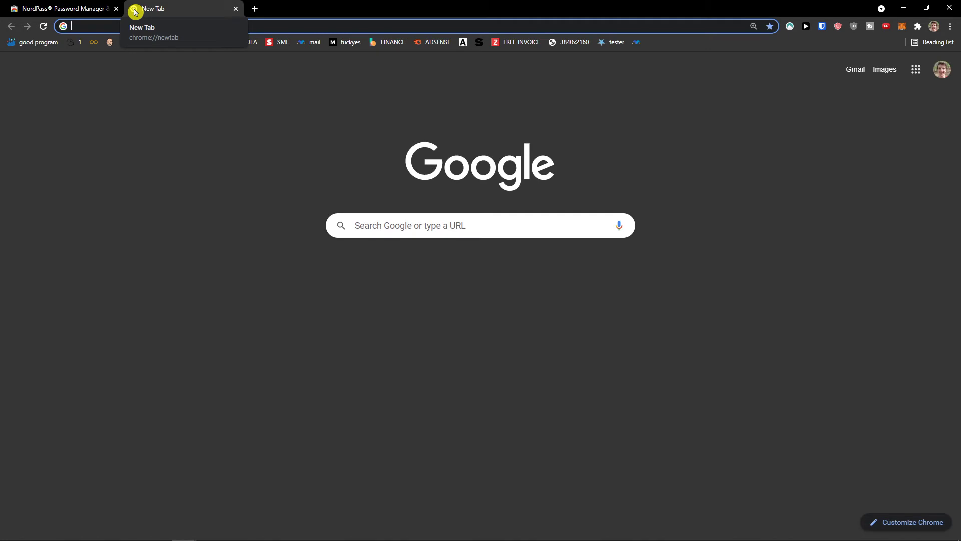
# - Go to twitter.com and bring up its log-in options
pyautogui.write('twutt´´')
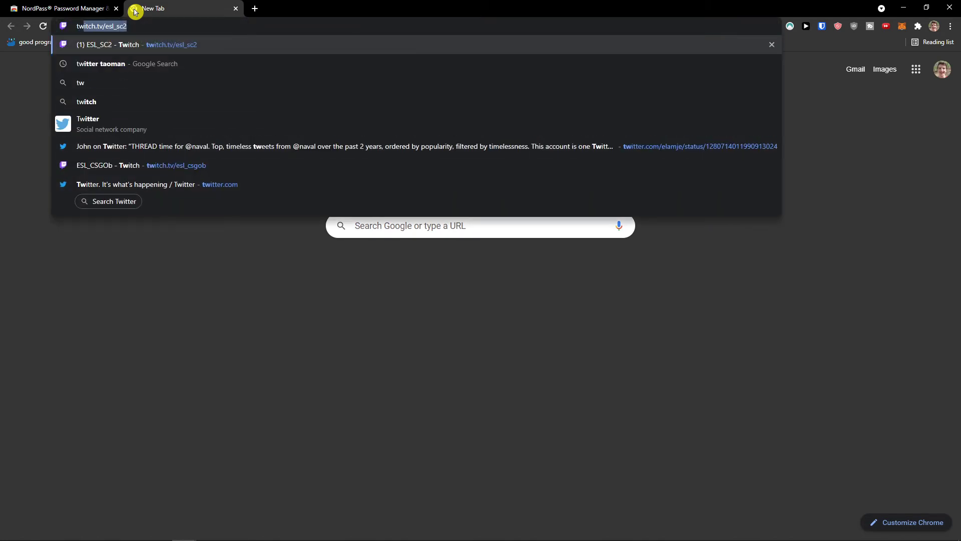
pyautogui.press('BackSpace')
pyautogui.press('BackSpace')
pyautogui.press('BackSpace')
pyautogui.press('BackSpace')
pyautogui.press('BackSpace')
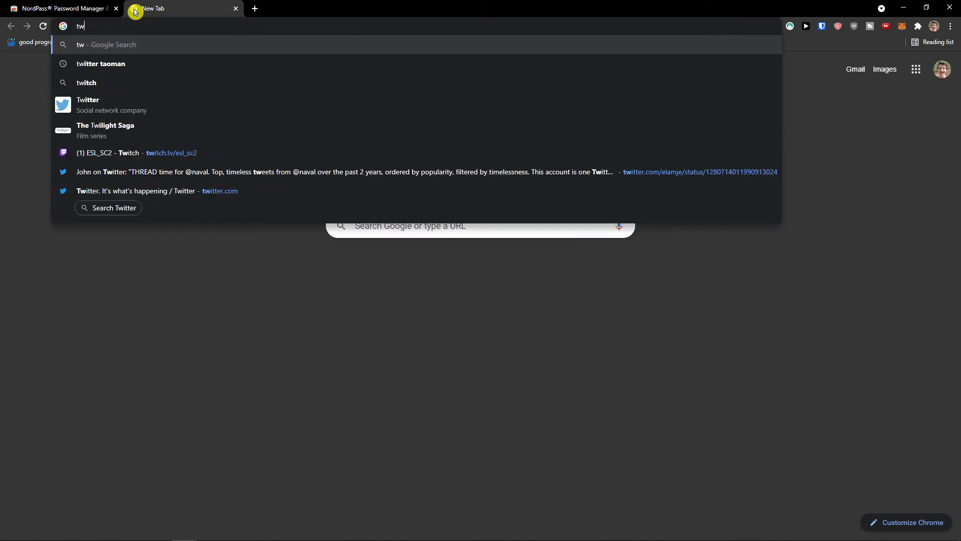
pyautogui.write('itter')
pyautogui.press('Return')
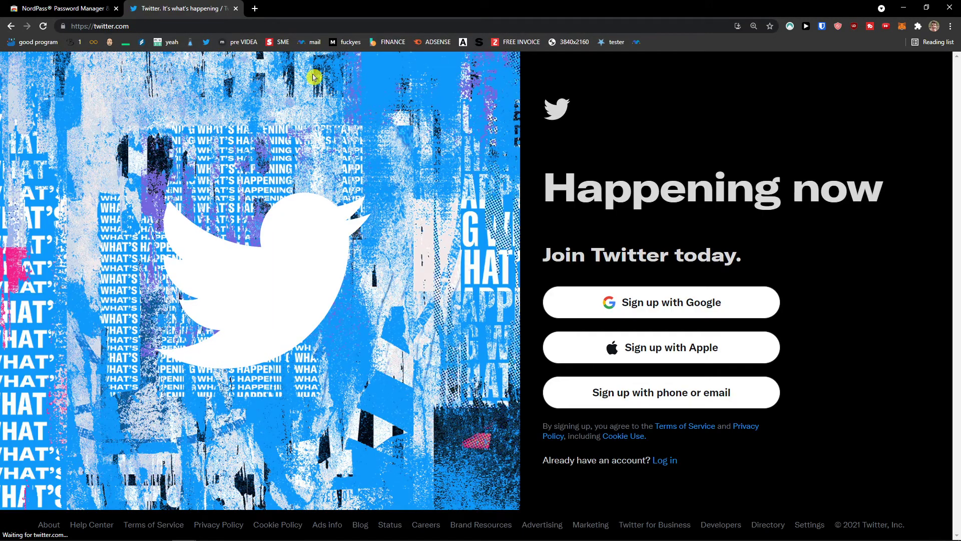
pyautogui.click(665, 460)
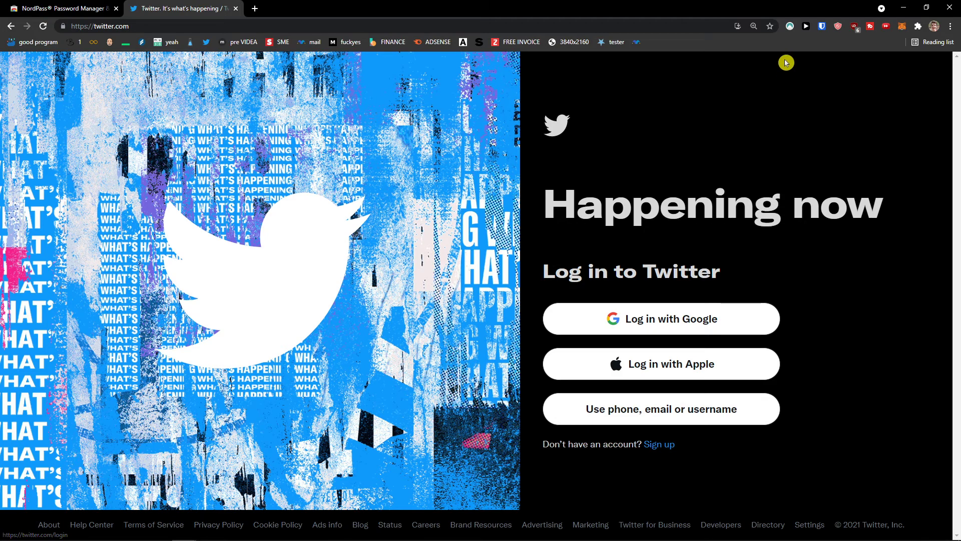
# - Autofill the phone, email or username login form with the saved Twitter account
pyautogui.click(790, 26)
pyautogui.click(891, 251)
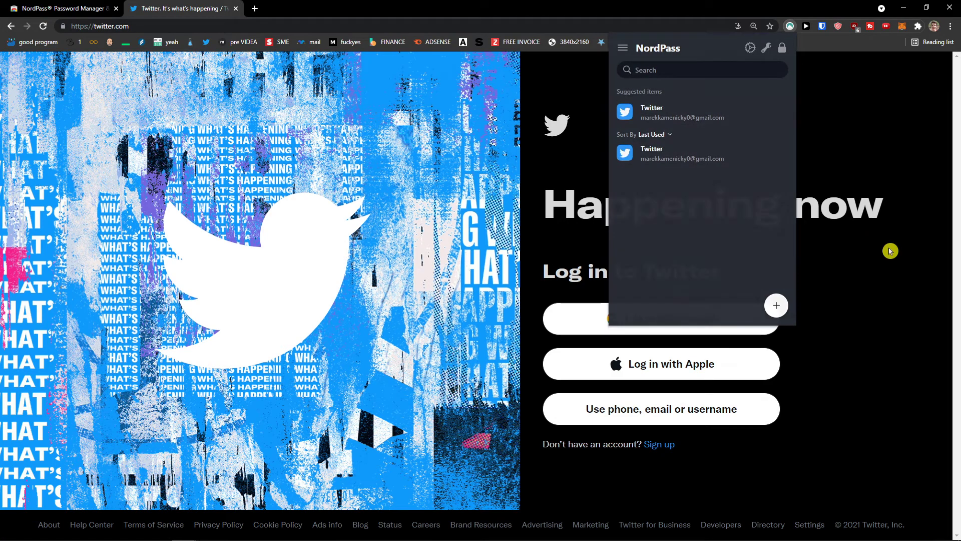
pyautogui.click(659, 416)
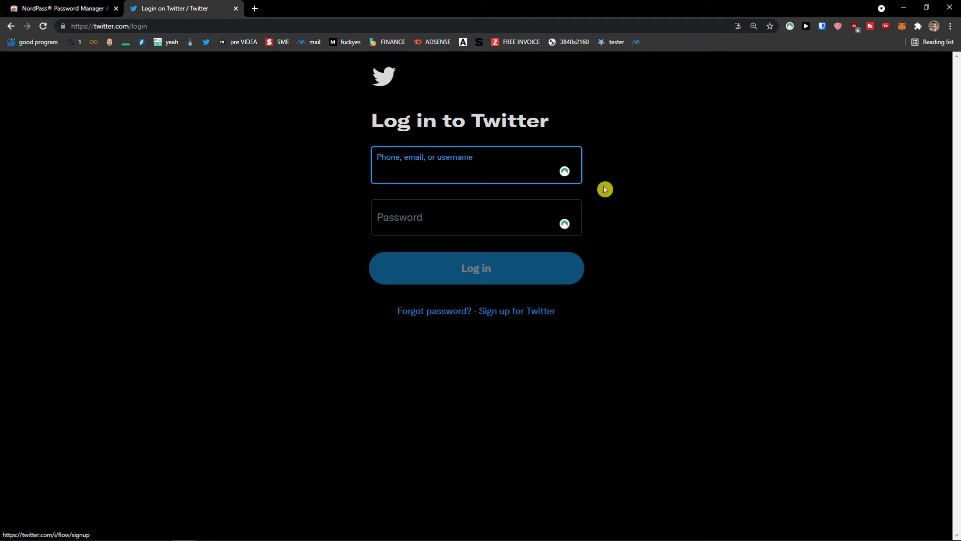
pyautogui.click(565, 172)
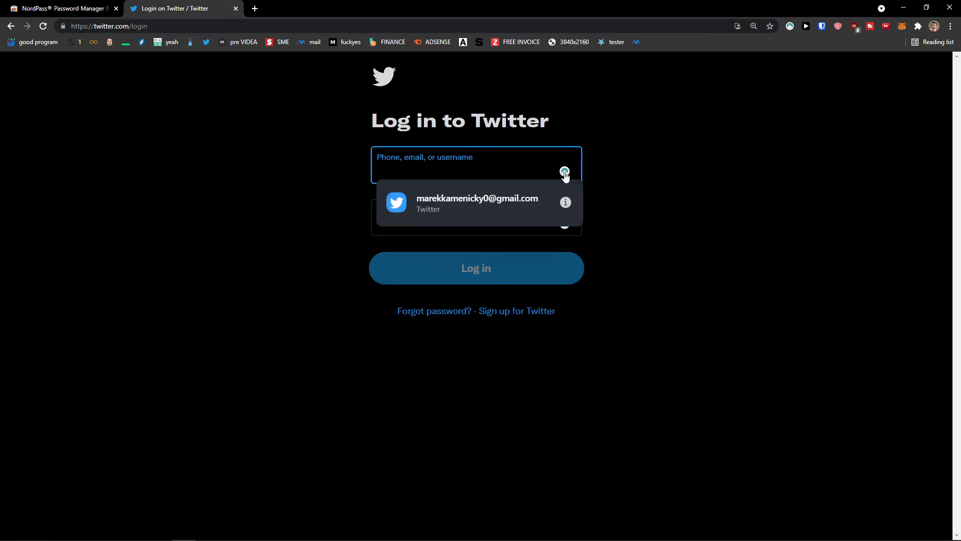
pyautogui.click(486, 210)
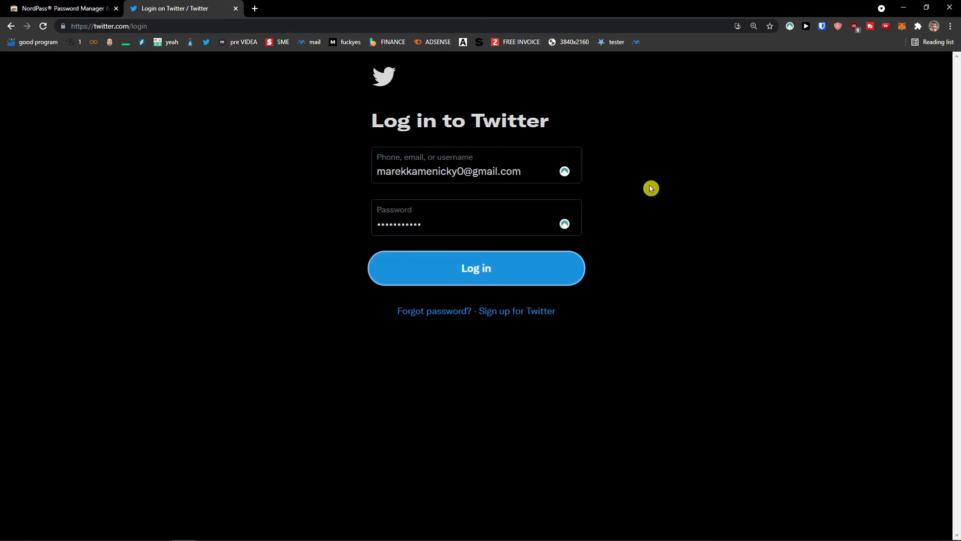
# - Clear the autofilled username and password fields
pyautogui.tripleClick(498, 179)
pyautogui.click(469, 225)
pyautogui.hotkey('ctrl', 'a')
pyautogui.press('BackSpace')
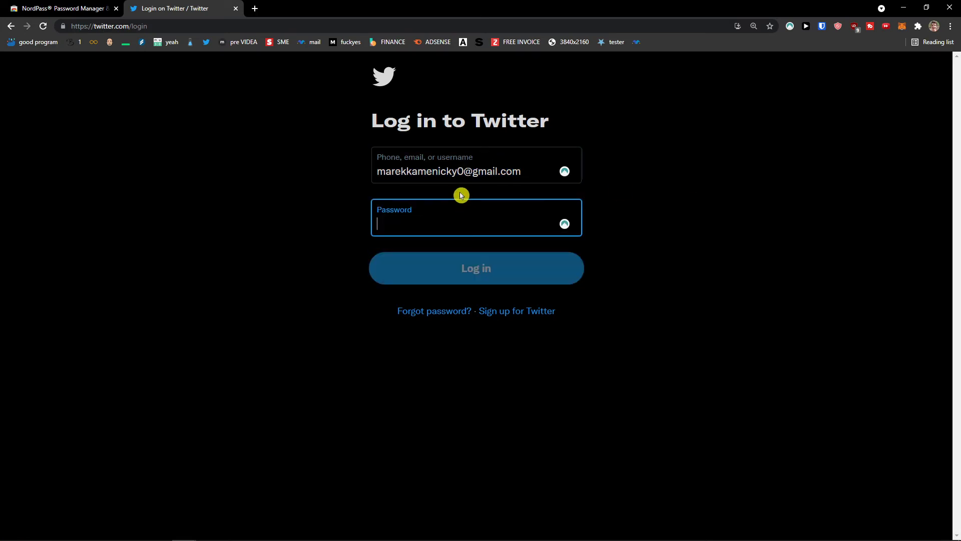
pyautogui.doubleClick(461, 173)
pyautogui.press('BackSpace')
pyautogui.moveTo(469, 183); pyautogui.dragTo(348, 176)
pyautogui.press('BackSpace')
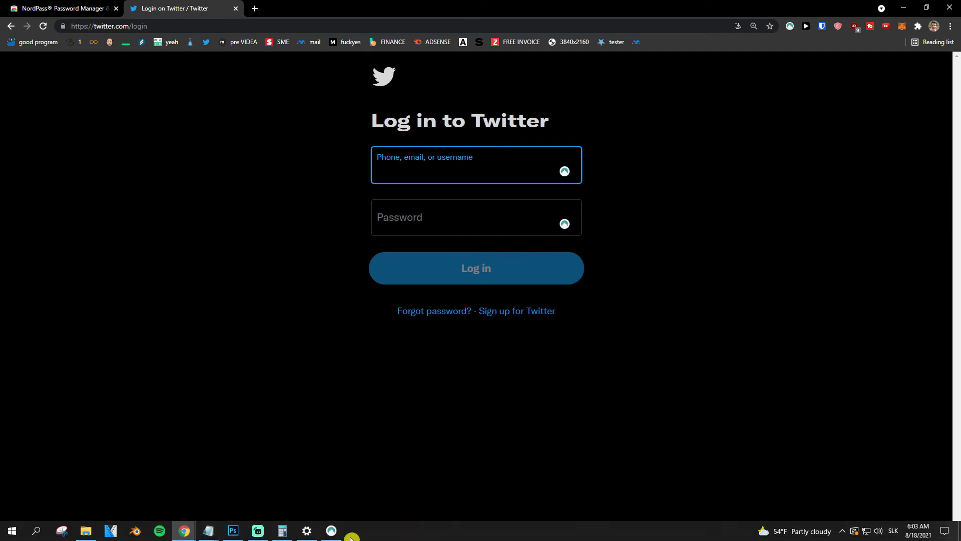
# - Return to the NordPass app and close the Add Browser Extension dialog
pyautogui.click(333, 530)
pyautogui.click(277, 410)
pyautogui.scroll(-2, 258, 412)
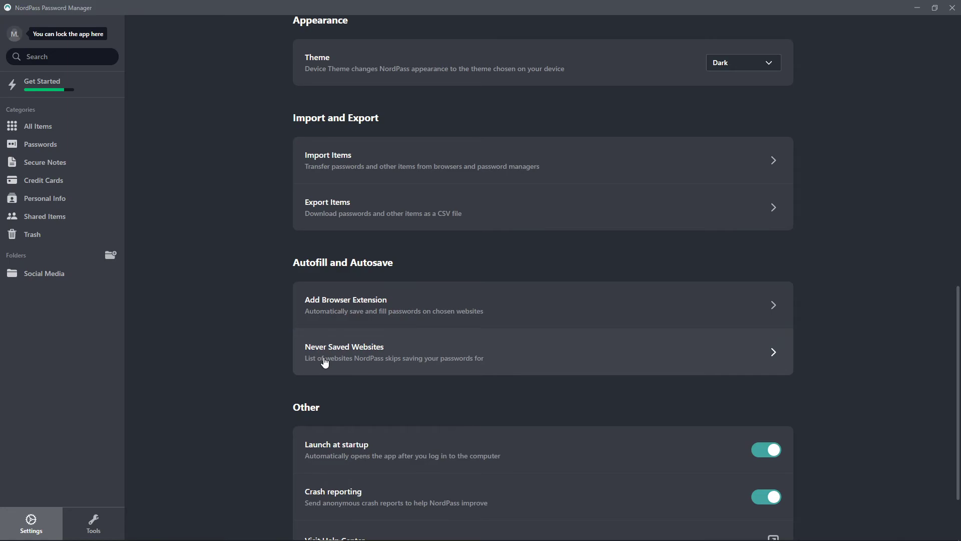
pyautogui.click(343, 323)
pyautogui.click(308, 339)
pyautogui.click(930, 6)
pyautogui.click(789, 28)
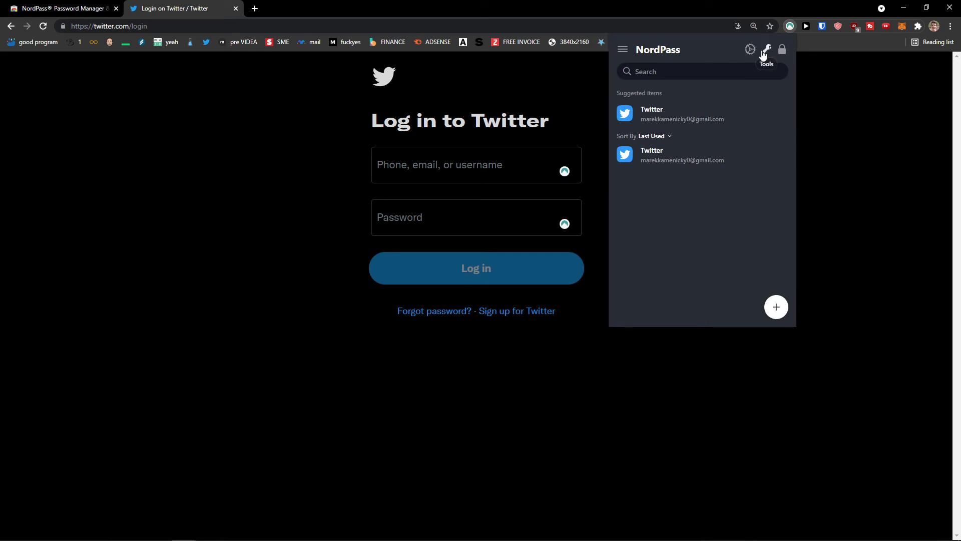
pyautogui.click(751, 50)
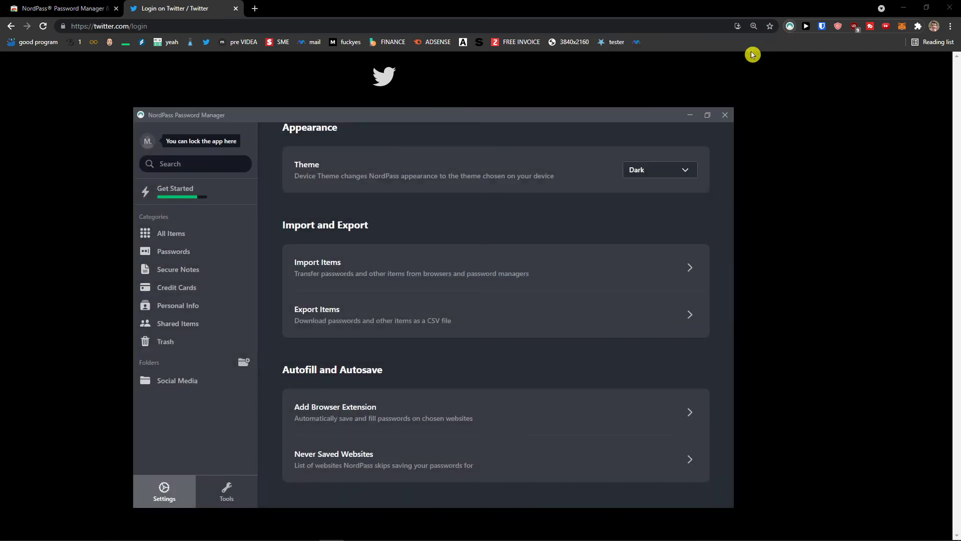
pyautogui.scroll(-2, 667, 172)
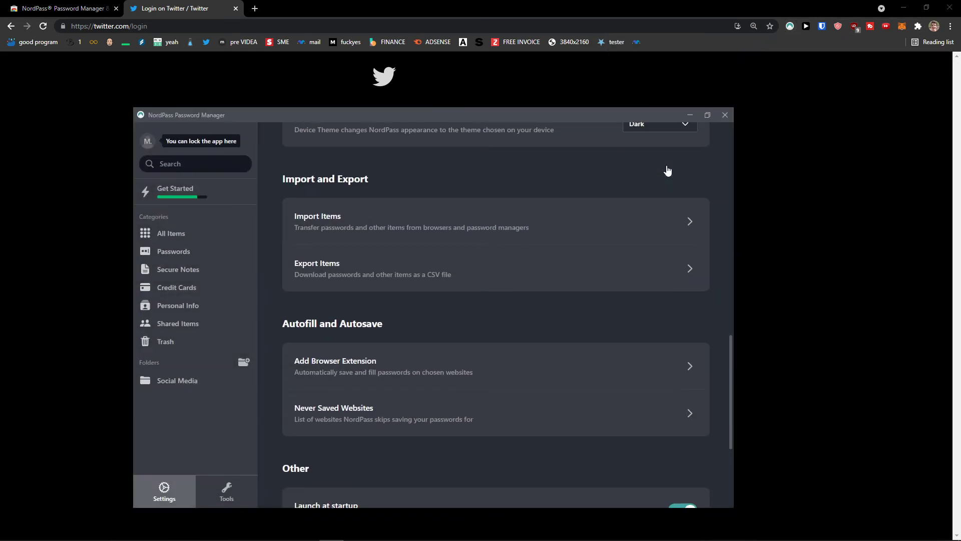
pyautogui.scroll(1, 668, 171)
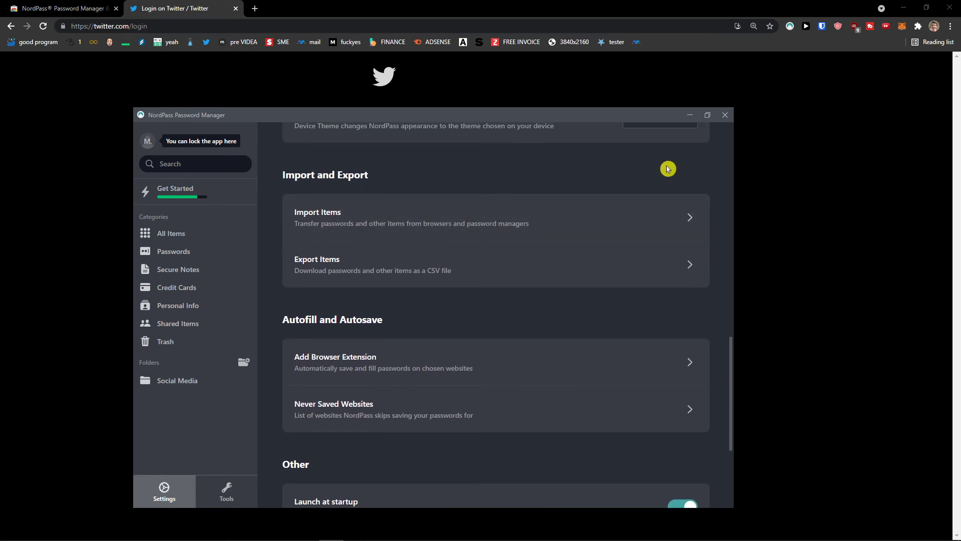
pyautogui.click(693, 365)
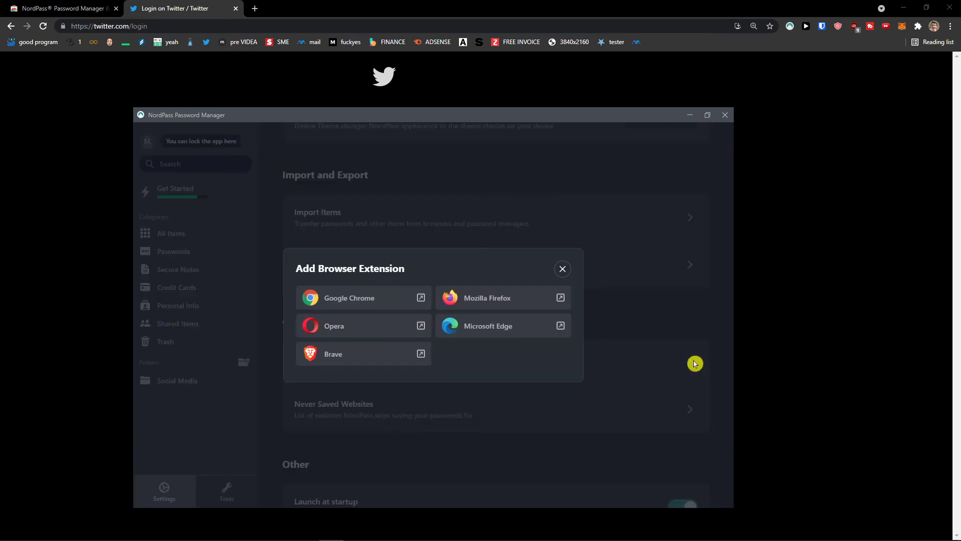
pyautogui.click(565, 271)
pyautogui.click(860, 296)
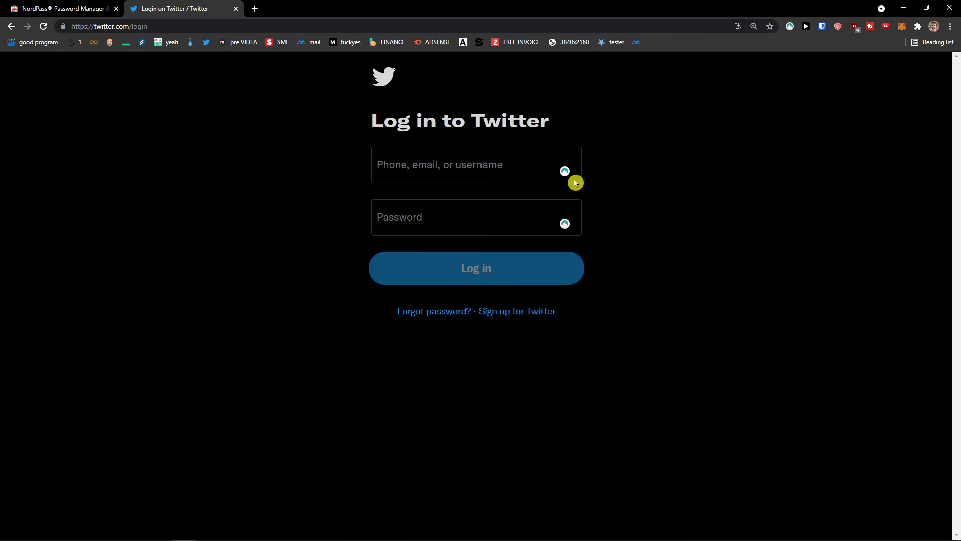
# - Review the saved Twitter item and its more-actions menu via the field icon and extension popup
pyautogui.click(565, 172)
pyautogui.click(566, 203)
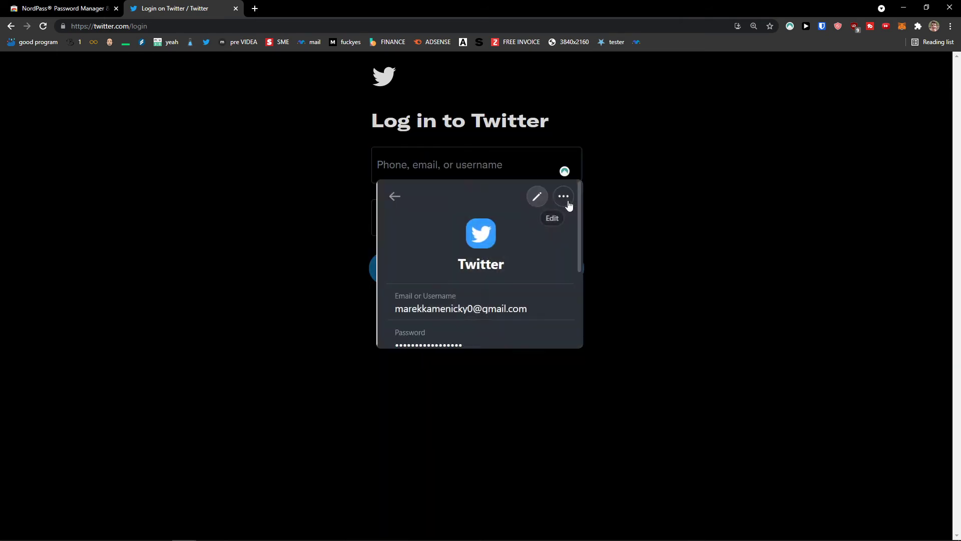
pyautogui.scroll(-3, 548, 220)
pyautogui.scroll(3, 538, 239)
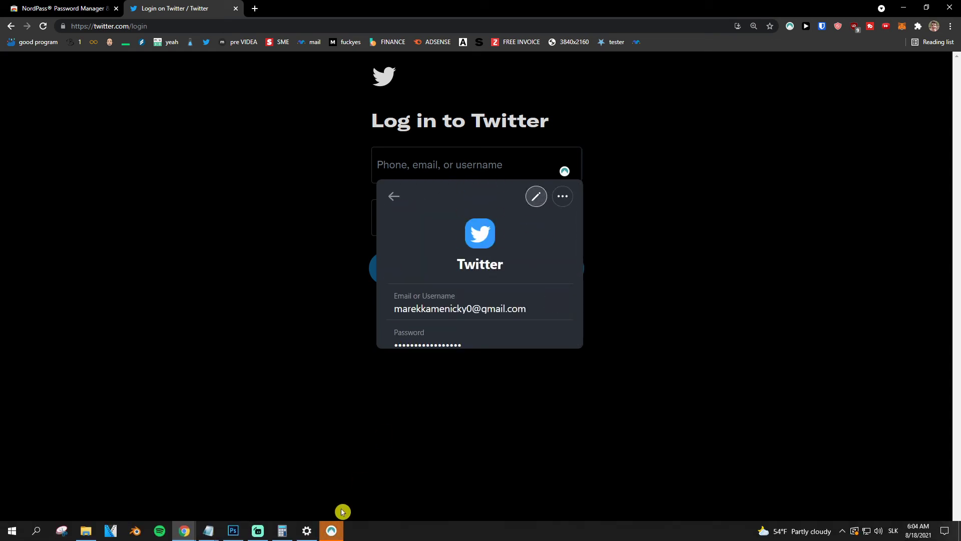
pyautogui.click(565, 200)
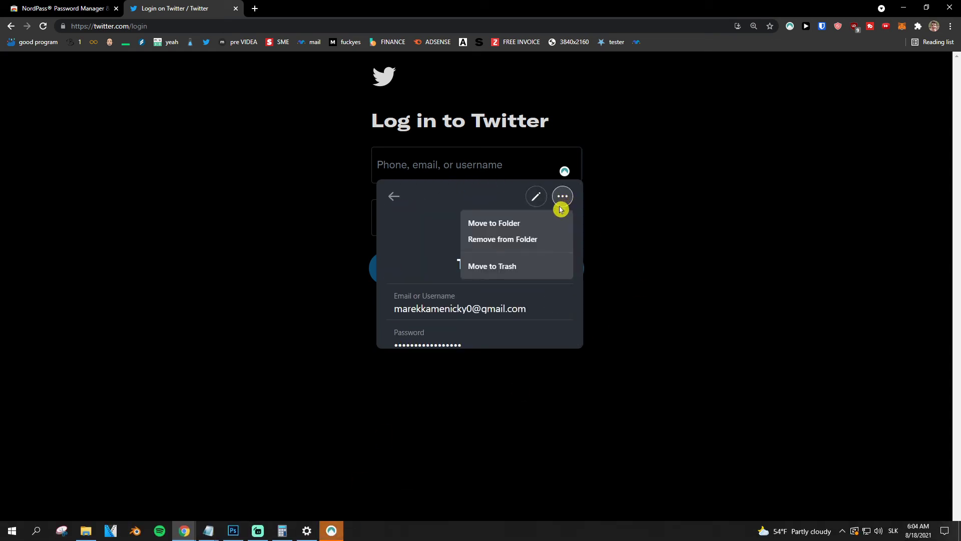
pyautogui.click(300, 275)
pyautogui.click(791, 31)
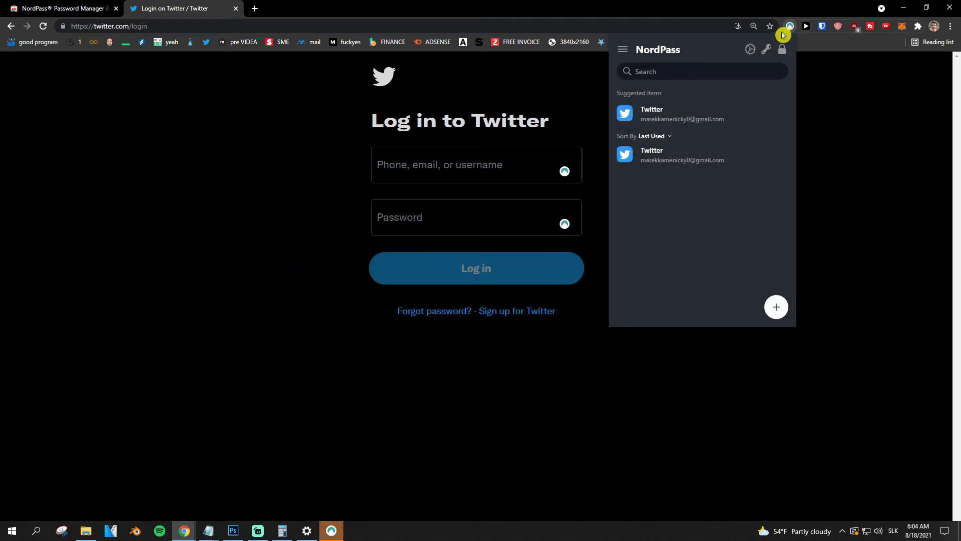
pyautogui.click(666, 114)
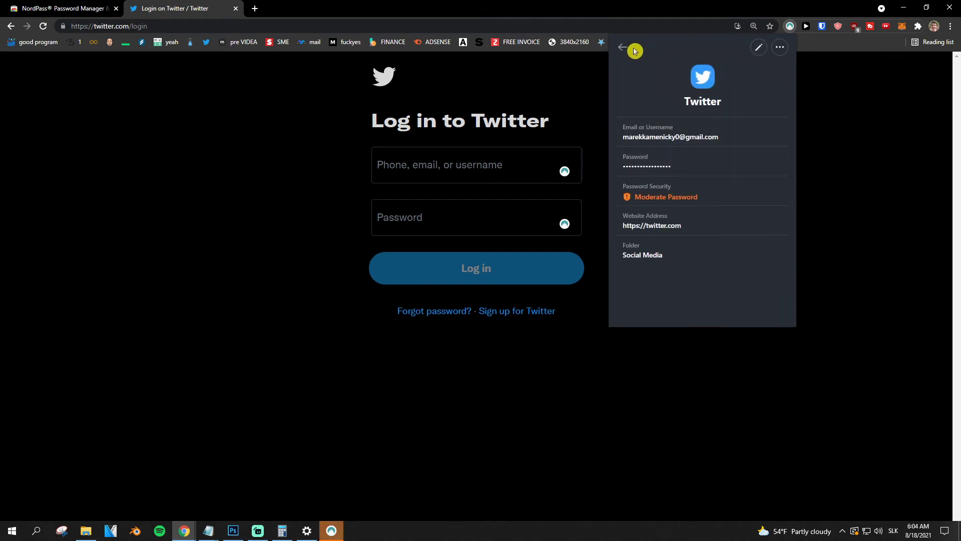
pyautogui.click(558, 160)
# - Autofill the saved Twitter credentials, then view the Twitter item in the NordPass app
pyautogui.click(473, 194)
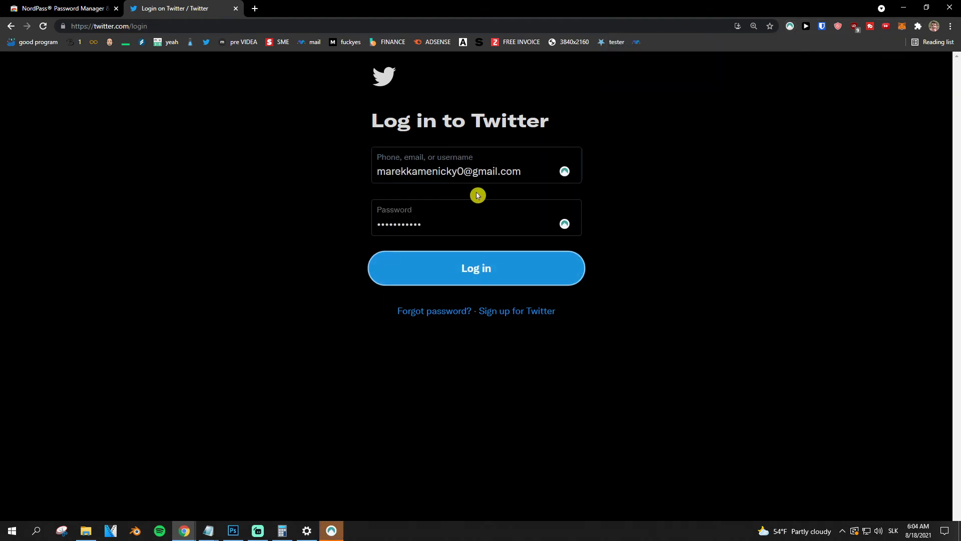
pyautogui.click(332, 531)
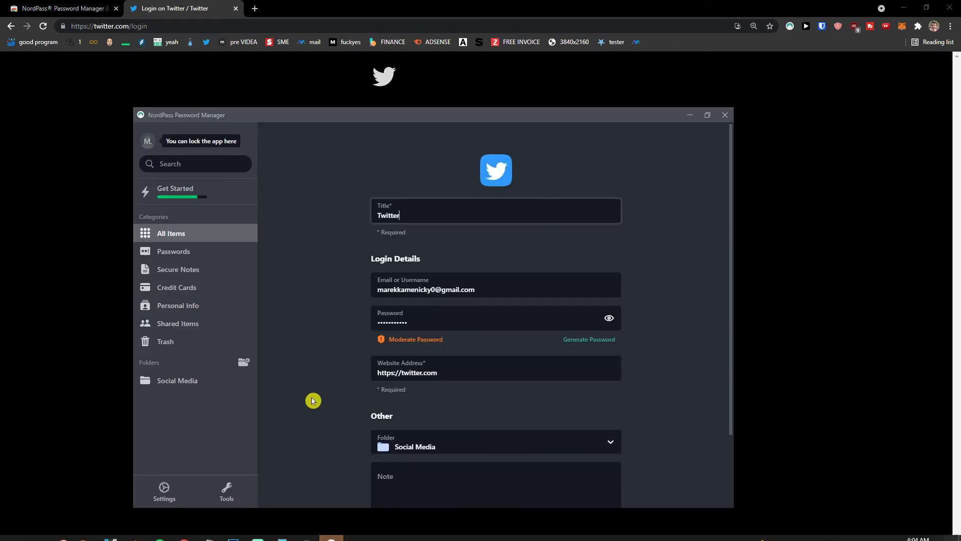
pyautogui.scroll(-3, 319, 402)
pyautogui.scroll(3, 321, 400)
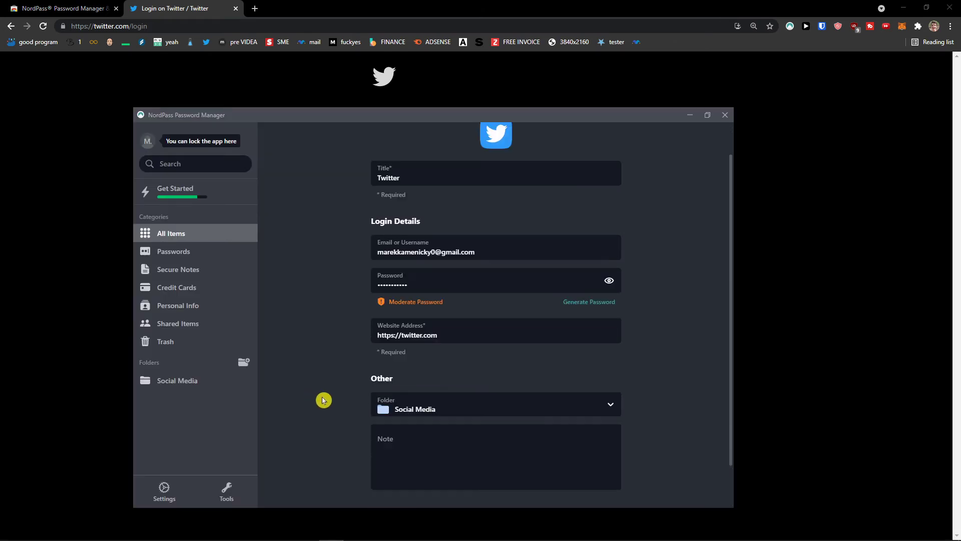
# - Save the Twitter login changes and return to the Passwords list
pyautogui.click(201, 252)
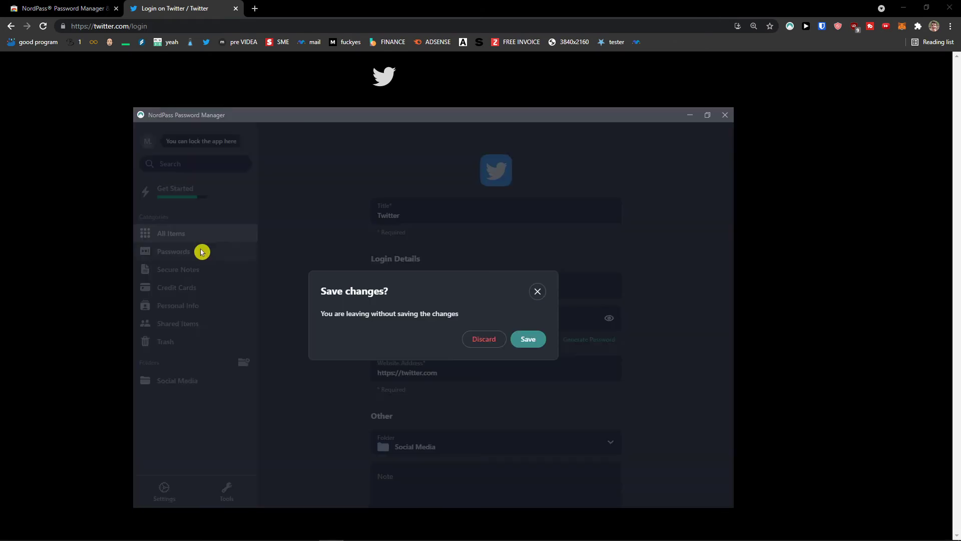
pyautogui.click(521, 339)
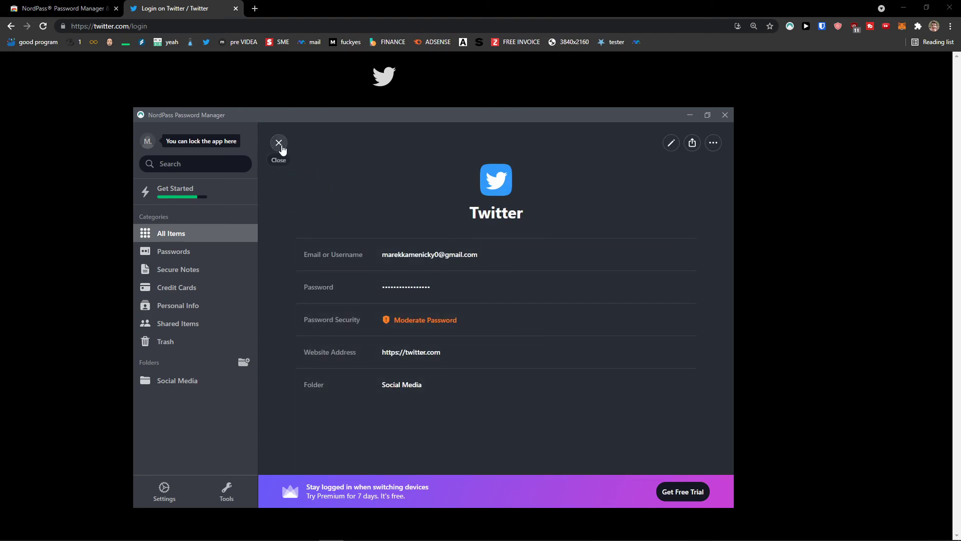
pyautogui.click(278, 143)
pyautogui.click(203, 254)
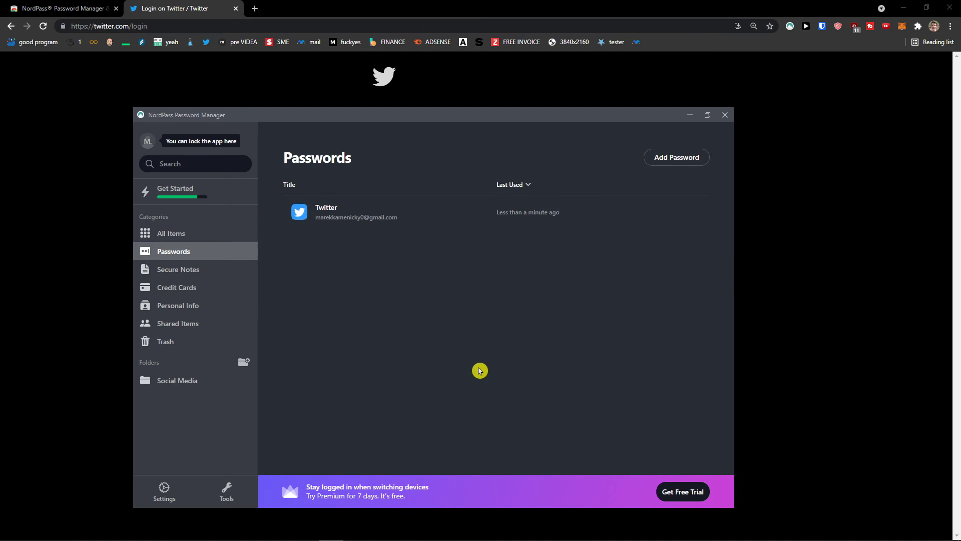
pyautogui.moveTo(438, 534)
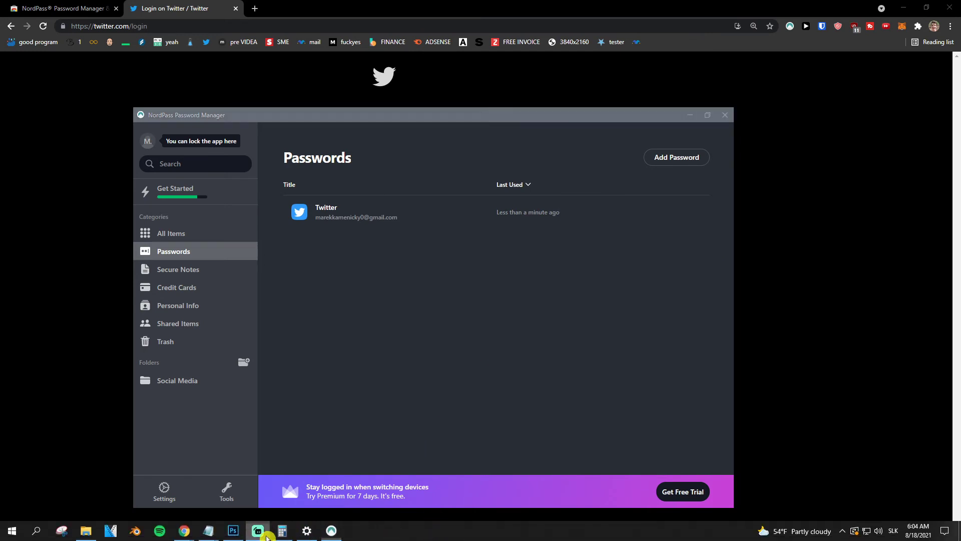
pyautogui.moveTo(208, 530)
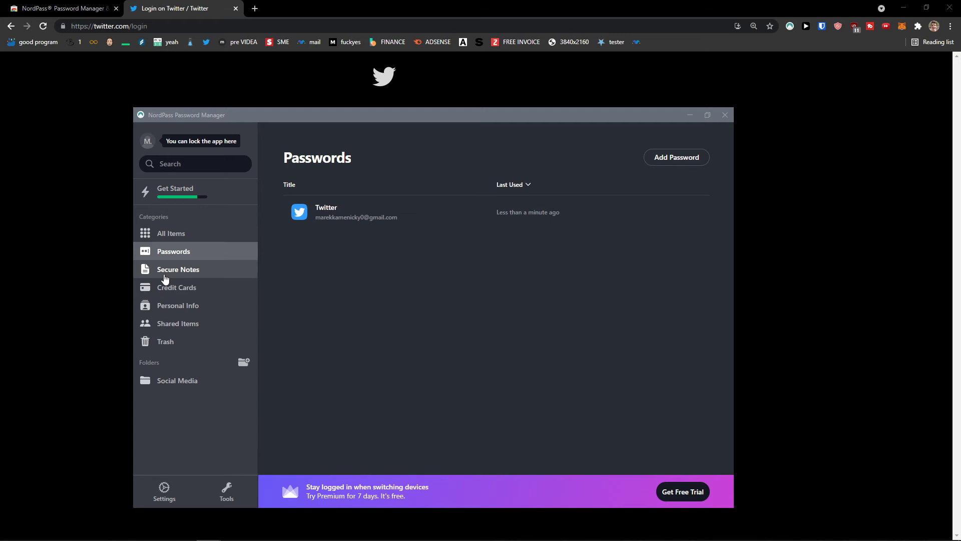
# - Start a secure note titled 'Friends Birthday' reading 'My friend birthday yaaay!'
pyautogui.click(165, 277)
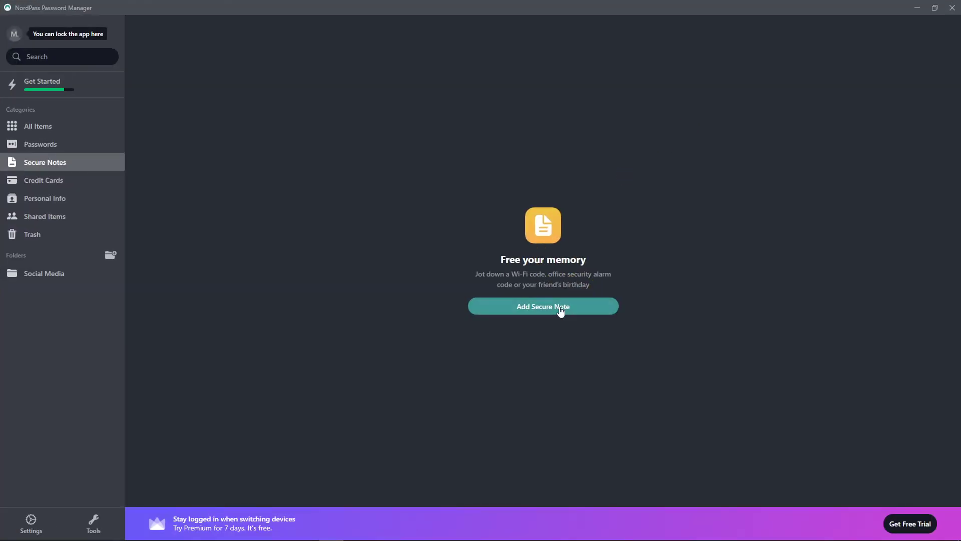
pyautogui.click(556, 313)
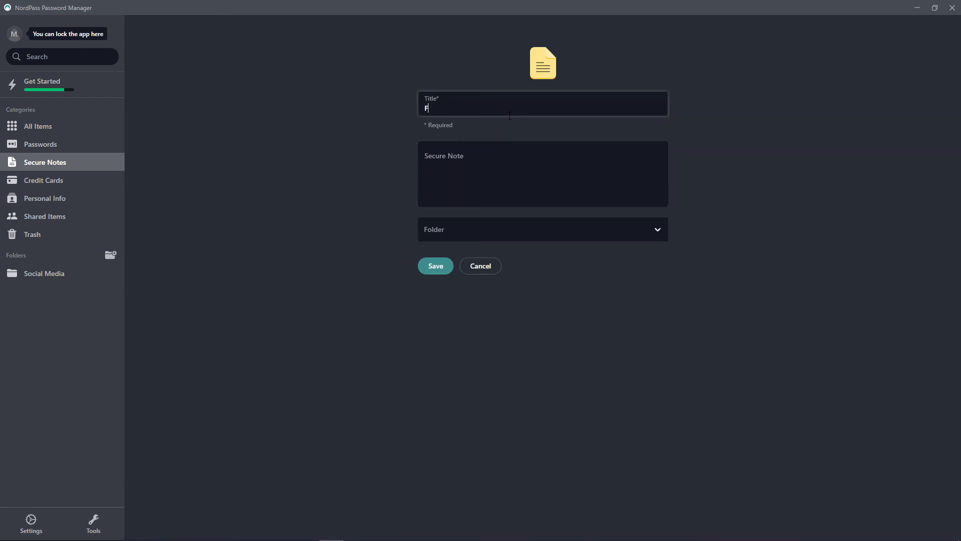
pyautogui.write('Friends Birthday')
pyautogui.press('super')
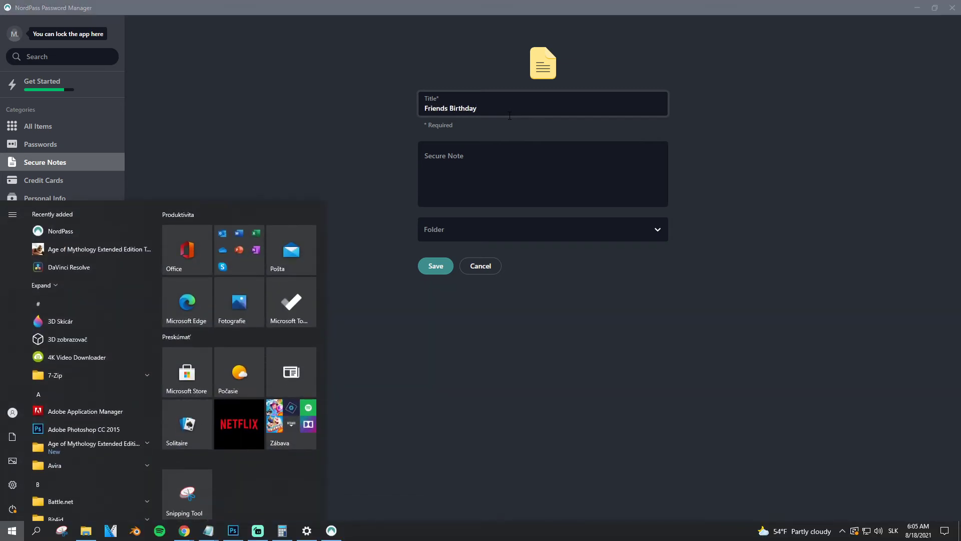
pyautogui.press('Escape')
pyautogui.press('Tab')
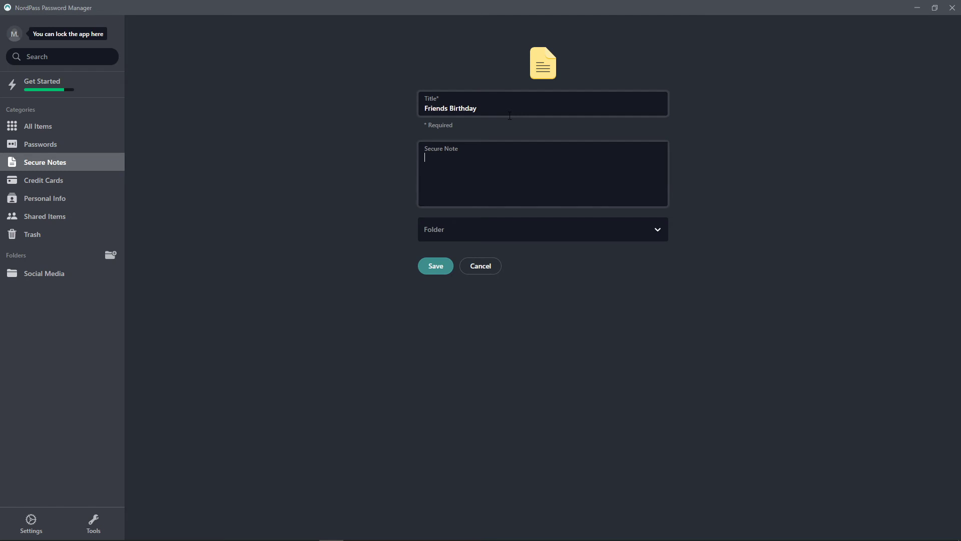
pyautogui.write('My friend birthday yaaay! 19.08.2021')
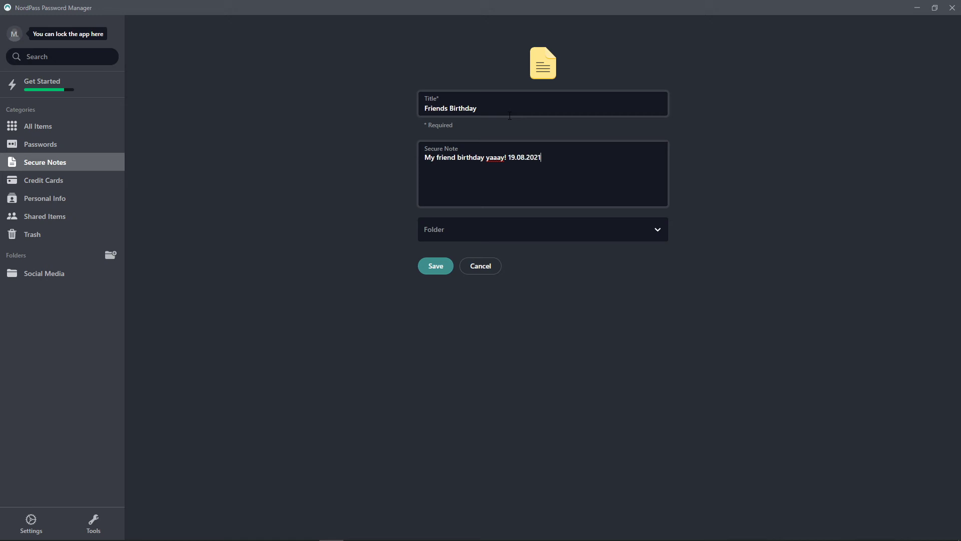
# - Check the date 19.08.2021 against the calendar, leave the folder empty, and save the note
pyautogui.hotkey('ctrl', 'shift', 'Left')
pyautogui.click(918, 536)
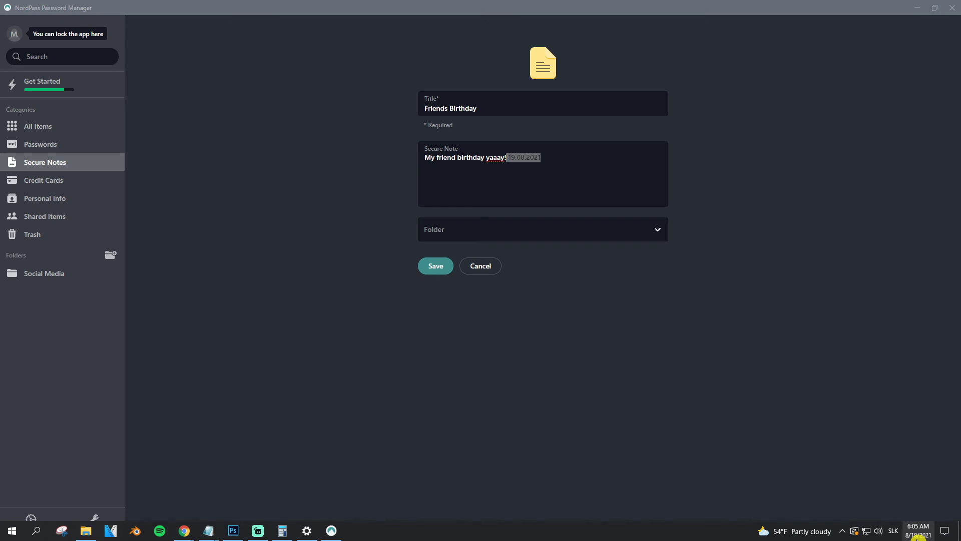
pyautogui.click(893, 303)
pyautogui.click(751, 333)
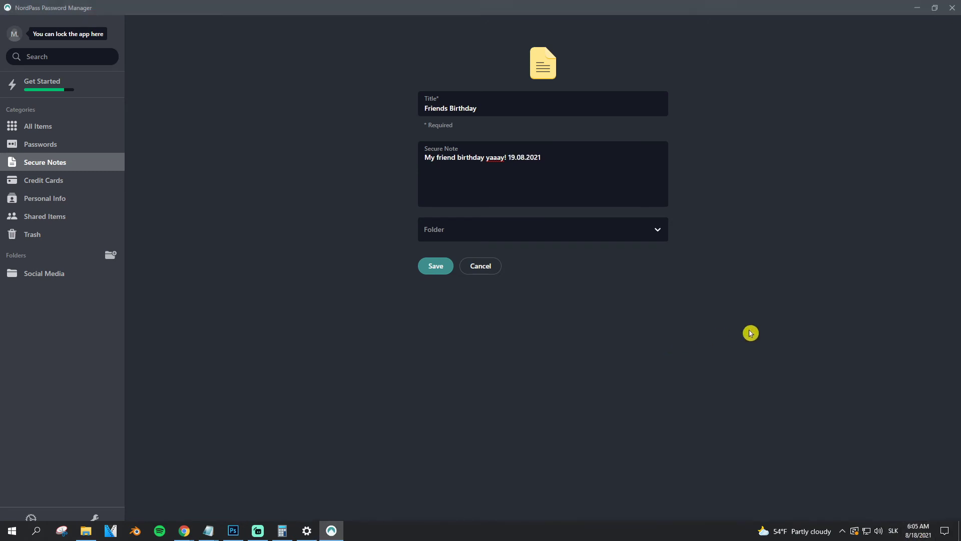
pyautogui.click(473, 225)
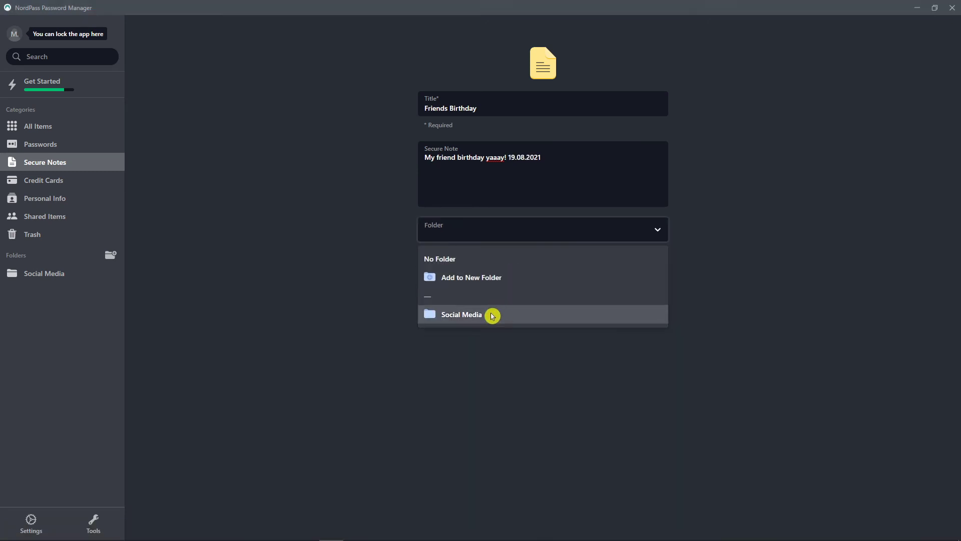
pyautogui.click(439, 259)
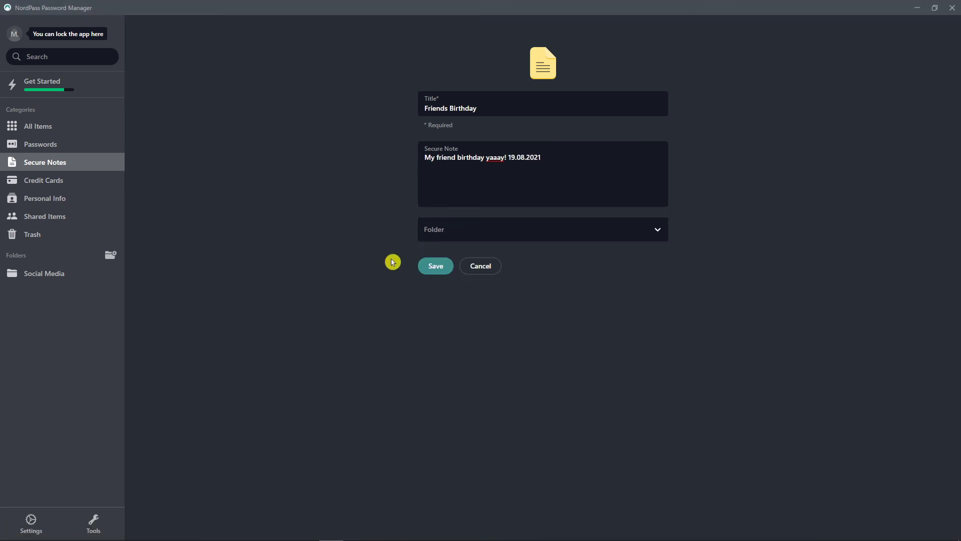
pyautogui.click(432, 268)
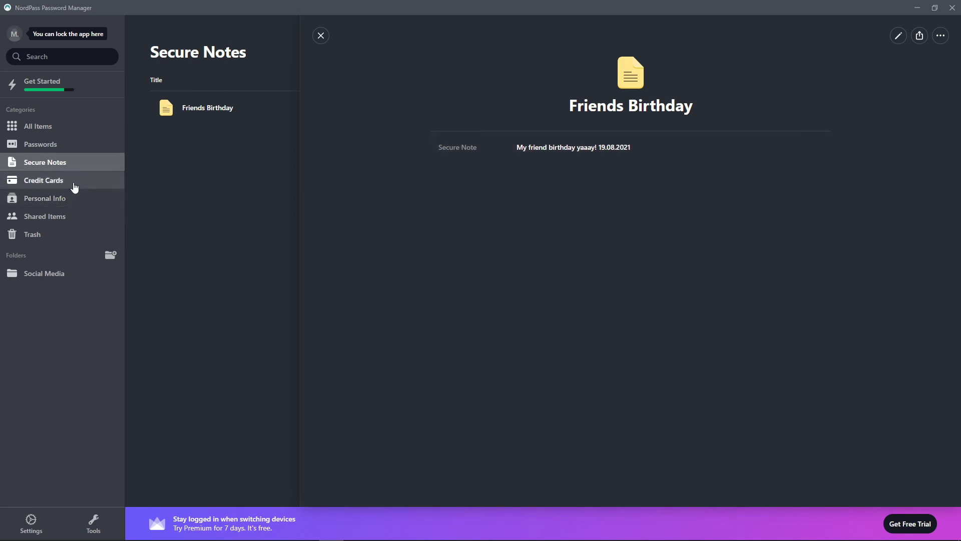
# - Open the empty Credit Cards category and start a new credit card entry
pyautogui.click(70, 186)
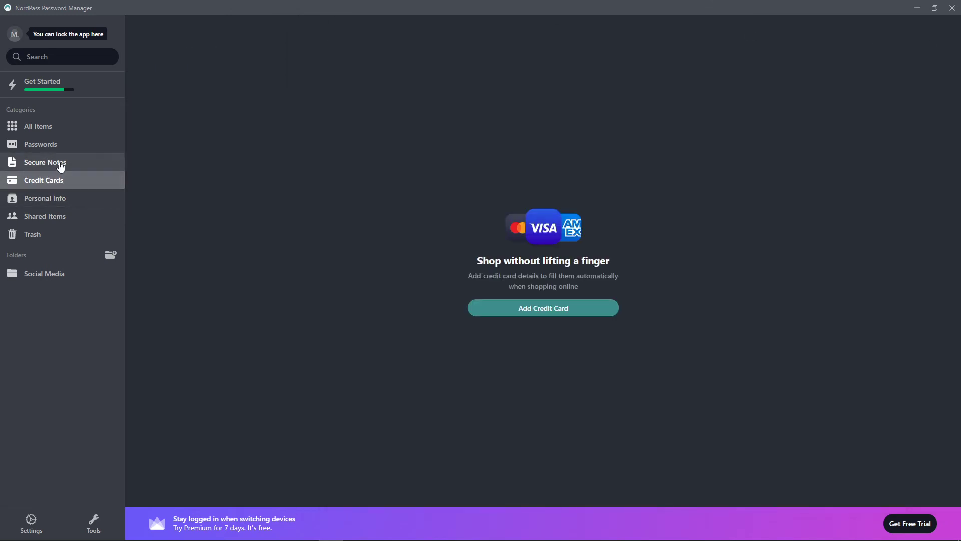
pyautogui.click(60, 165)
pyautogui.click(52, 179)
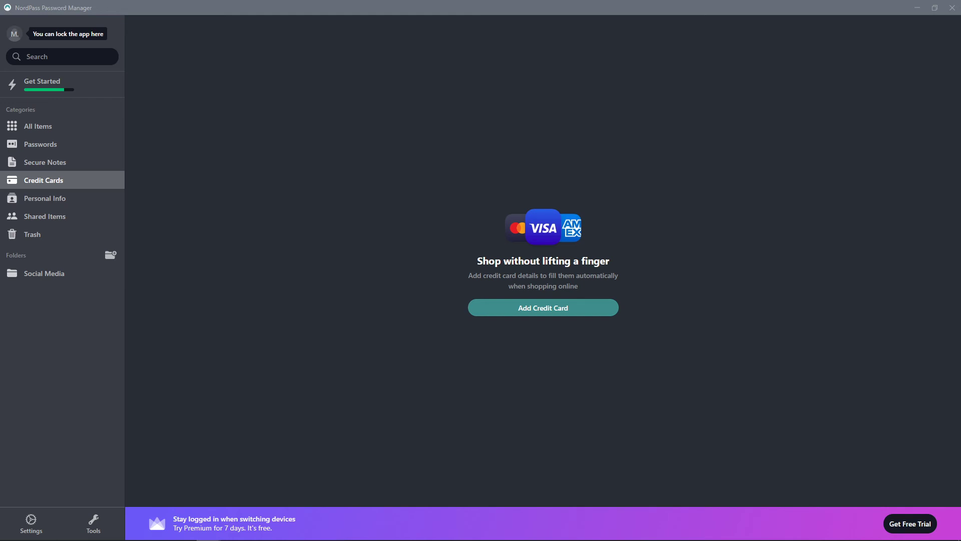
pyautogui.click(562, 307)
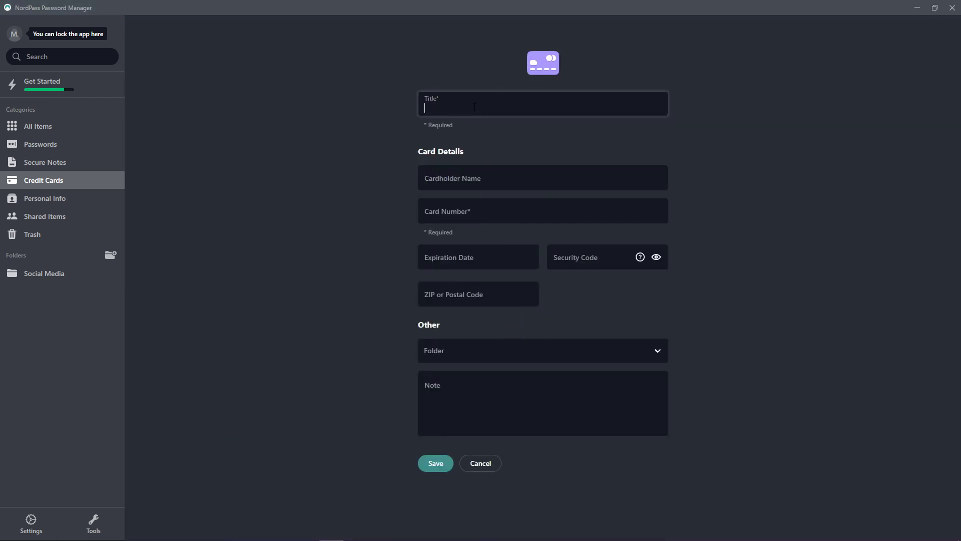
# - Title the card 'My bank card' and enter the cardholder name and card number
pyautogui.write('My bank card')
pyautogui.press('Tab')
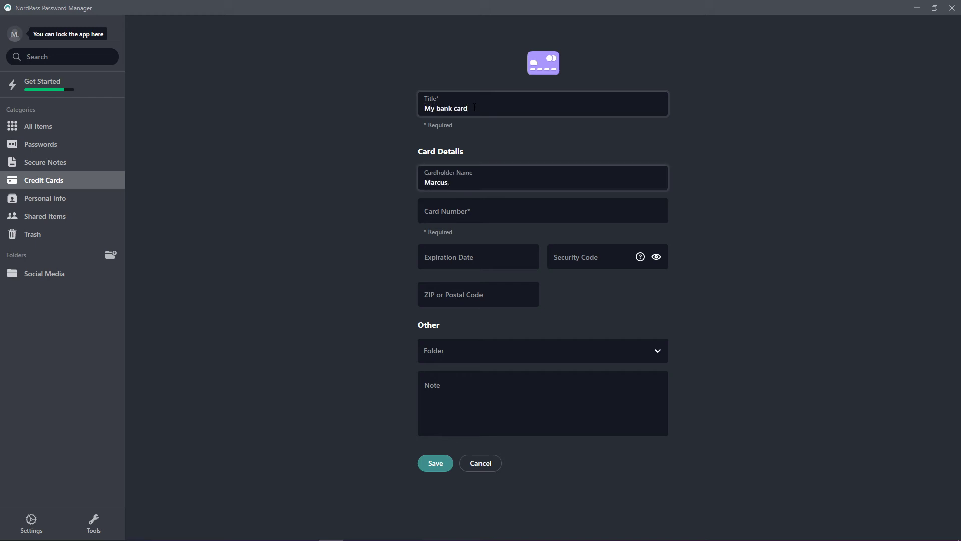
pyautogui.press('Tab')
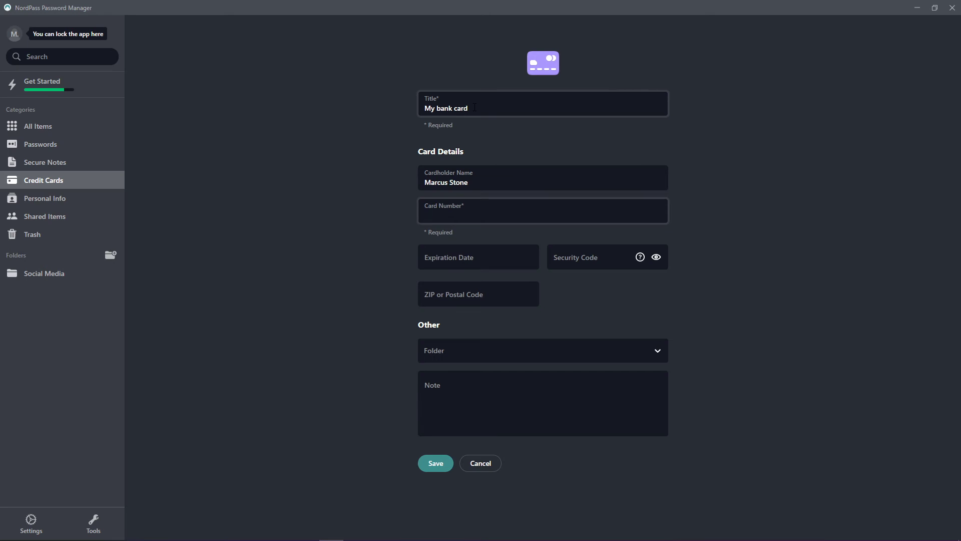
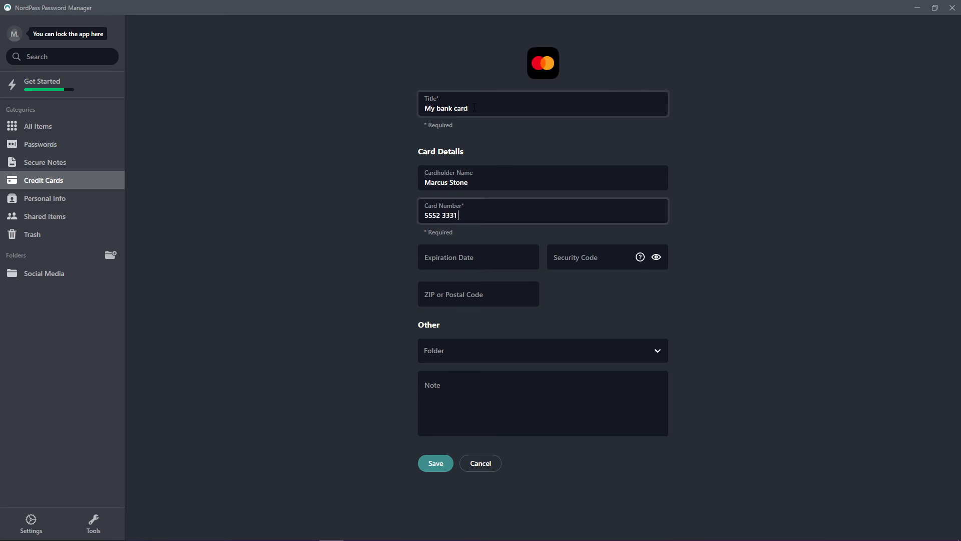
# - Fill in expiry 08/22, the security code and ZIP code, then save the card
pyautogui.click(498, 250)
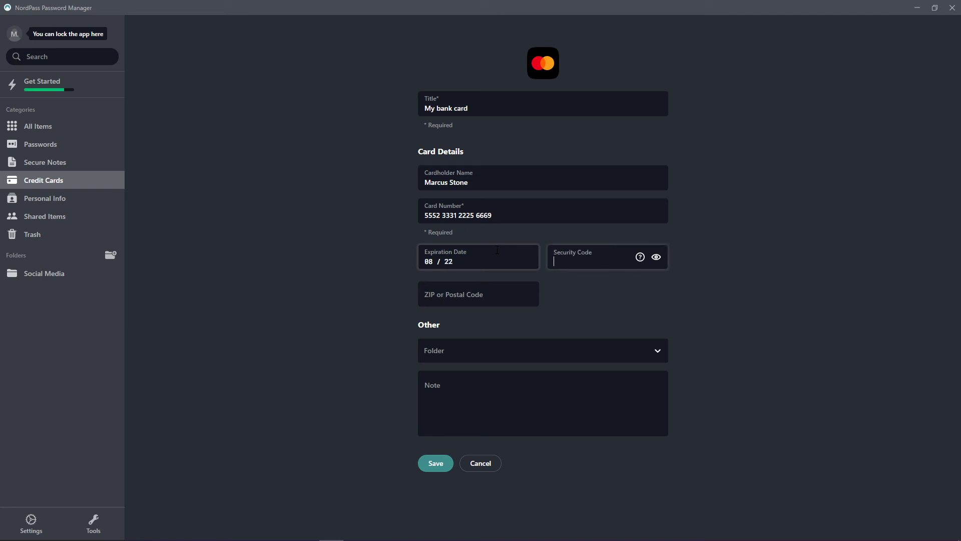
pyautogui.click(550, 265)
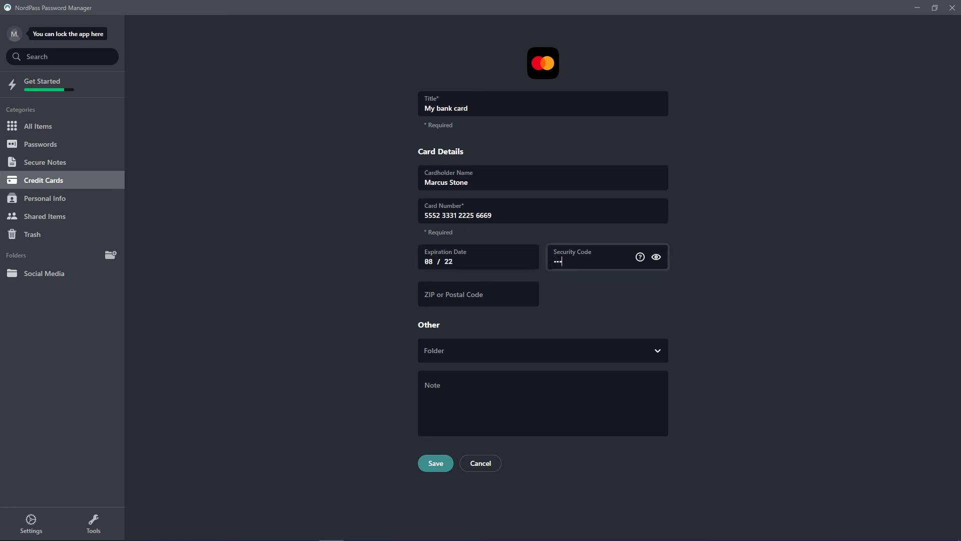
pyautogui.press('Tab')
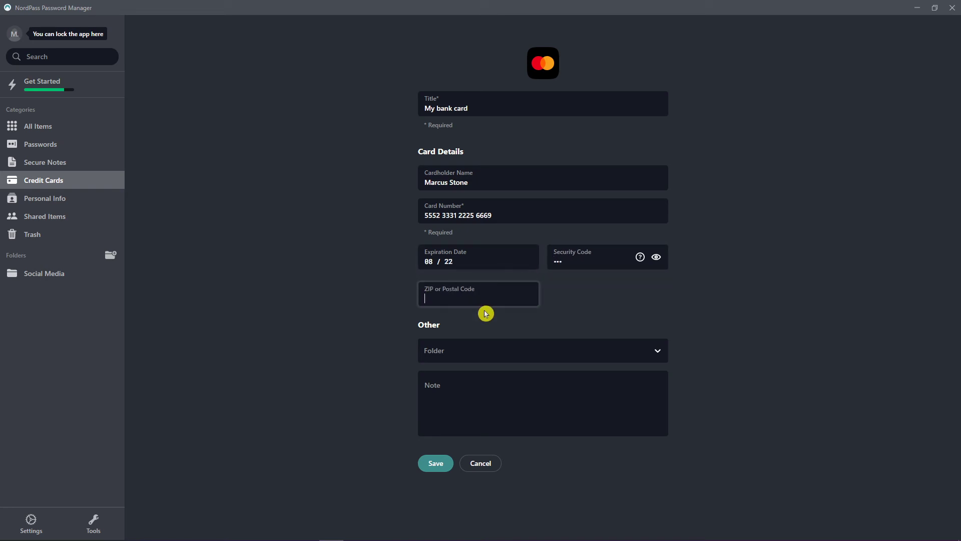
pyautogui.write('93455')
pyautogui.click(323, 340)
pyautogui.click(435, 464)
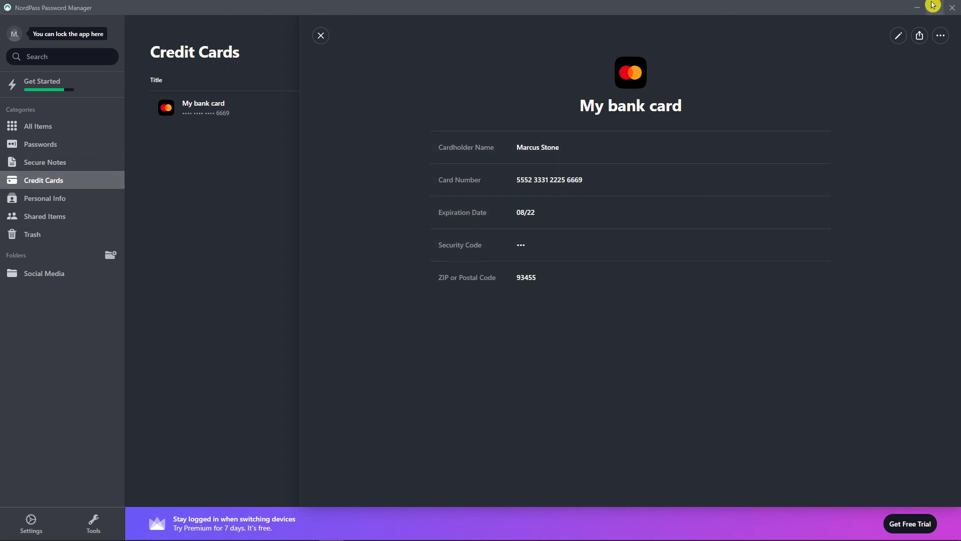
pyautogui.click(917, 8)
pyautogui.click(790, 26)
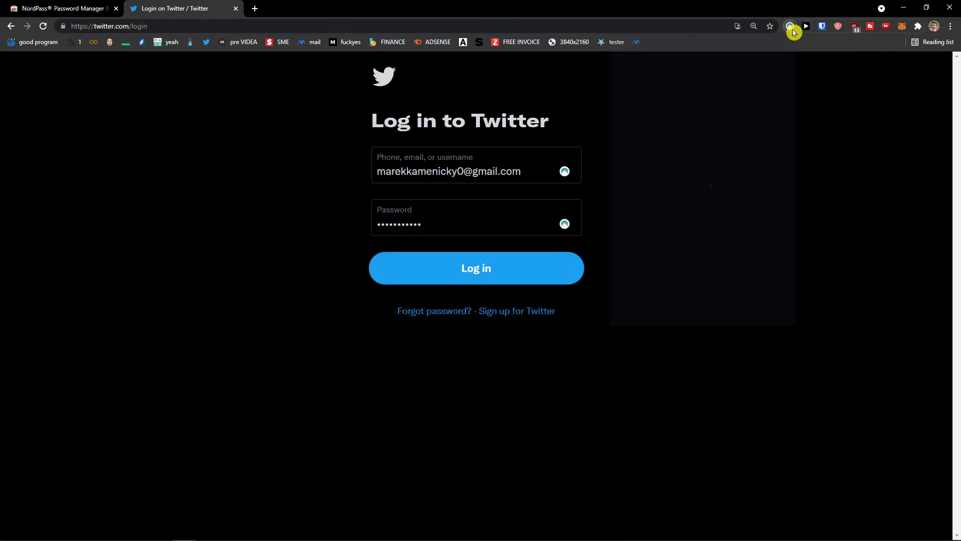
pyautogui.click(676, 141)
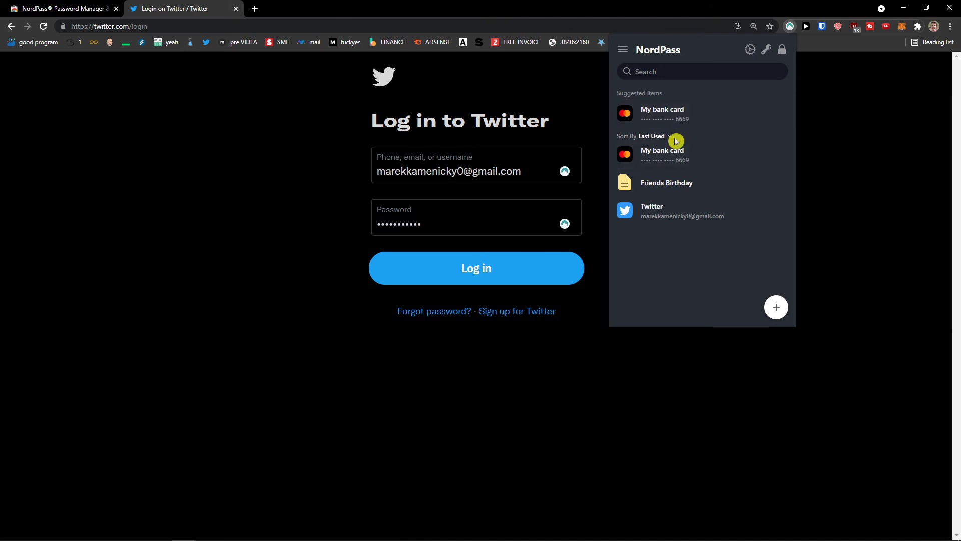
pyautogui.moveTo(502, 538)
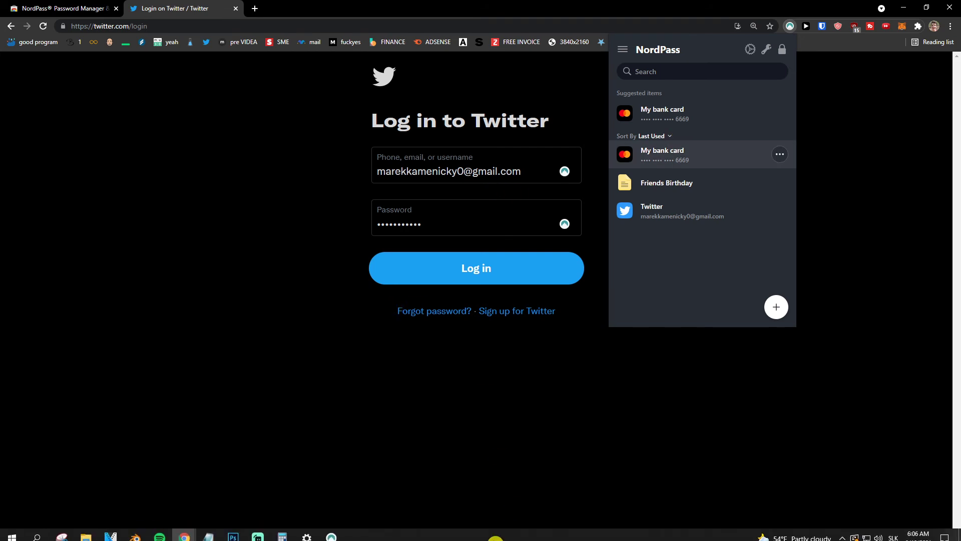
pyautogui.click(353, 536)
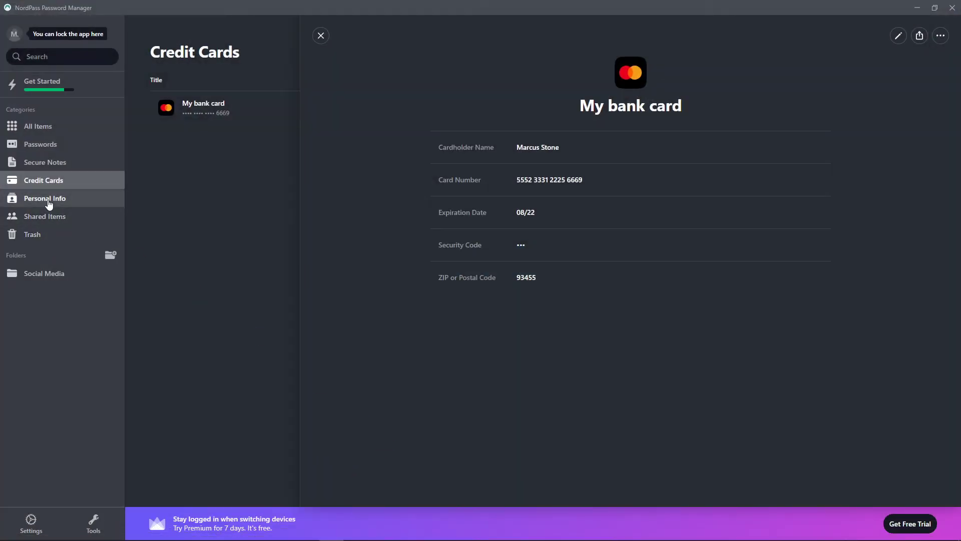
# - Start a Personal Info entry titled 'For Login' with a full name and e-mail address
pyautogui.click(50, 200)
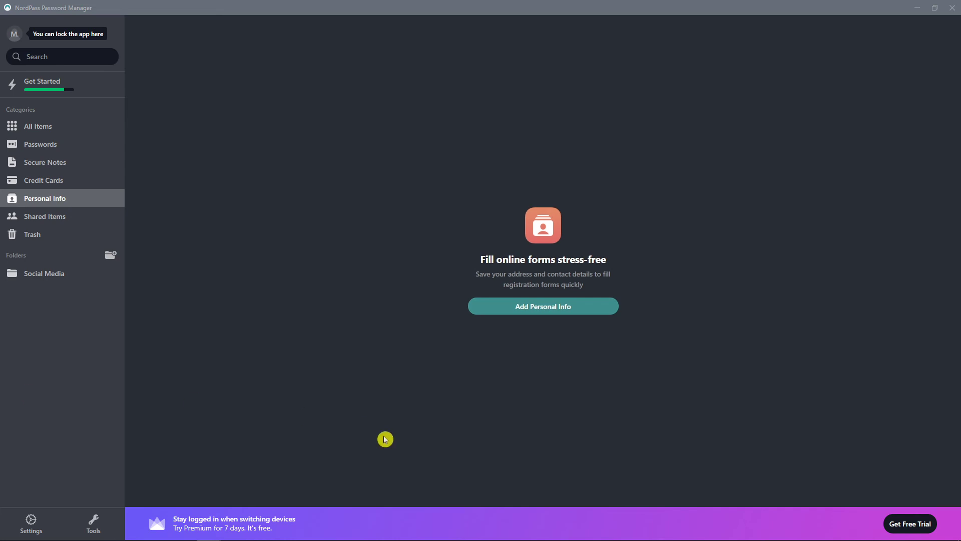
pyautogui.click(523, 307)
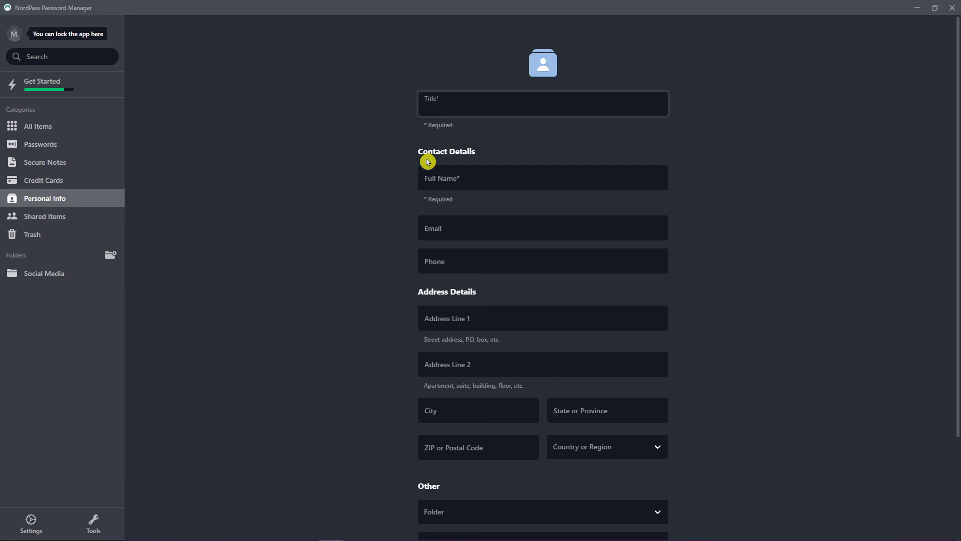
pyautogui.write('For Login')
pyautogui.press('Tab')
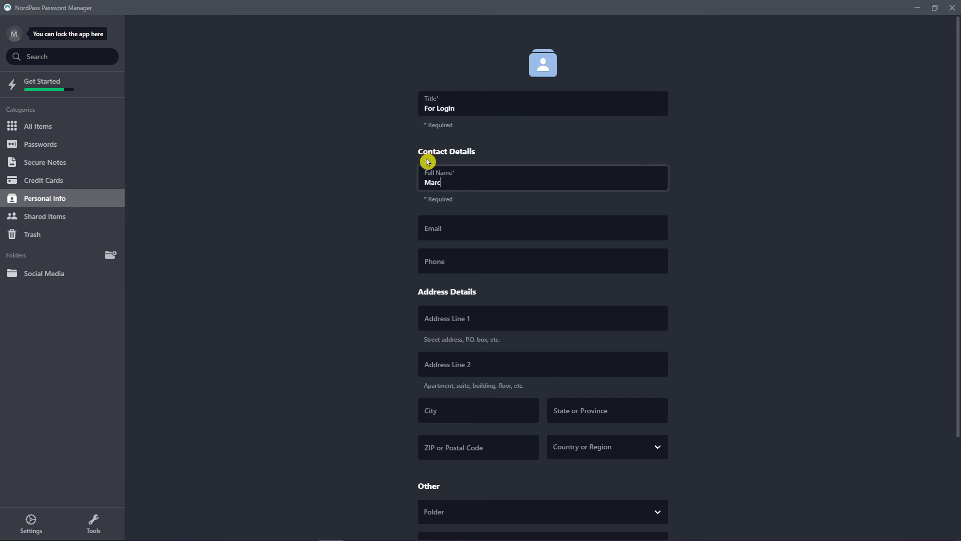
pyautogui.press('Tab')
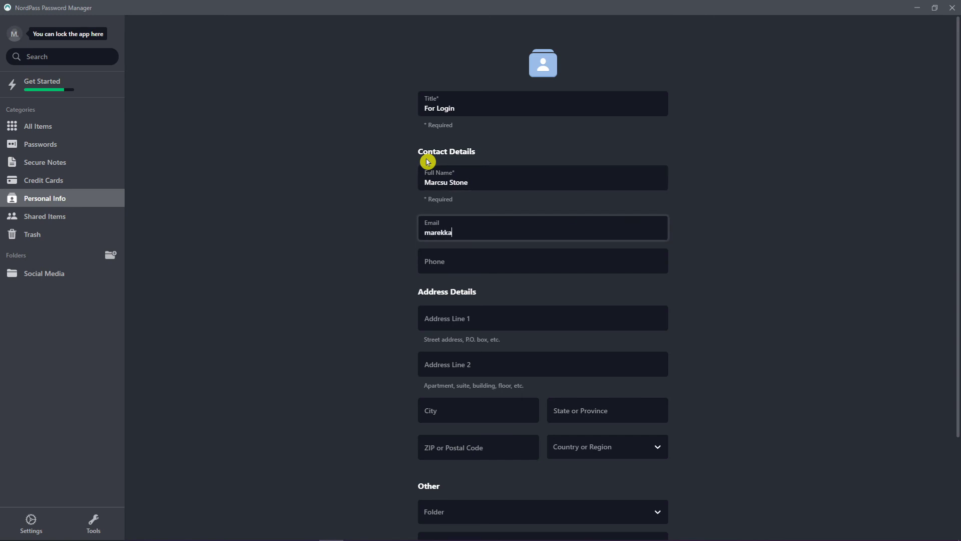
pyautogui.press('Tab')
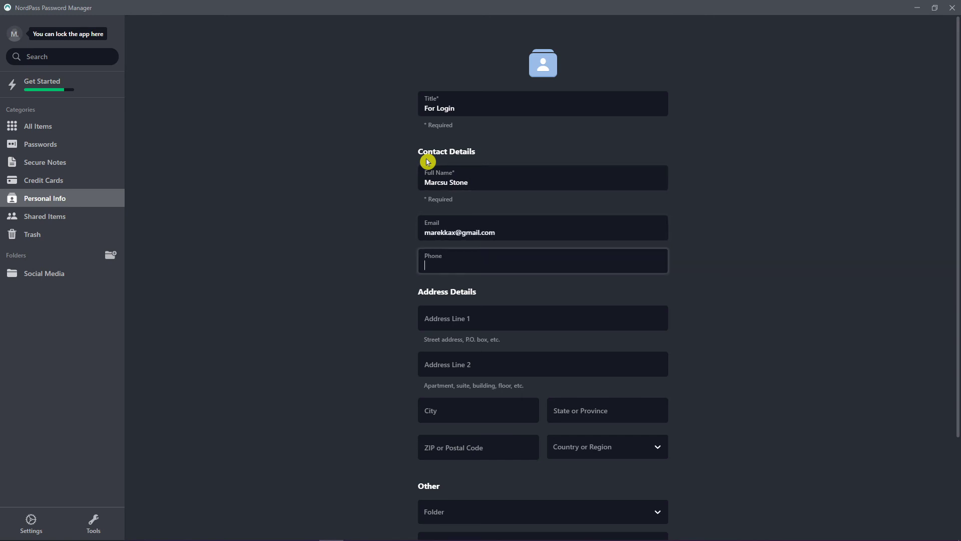
# - Leave the form and choose Save when prompted to keep the new entry
pyautogui.scroll(-2, 370, 262)
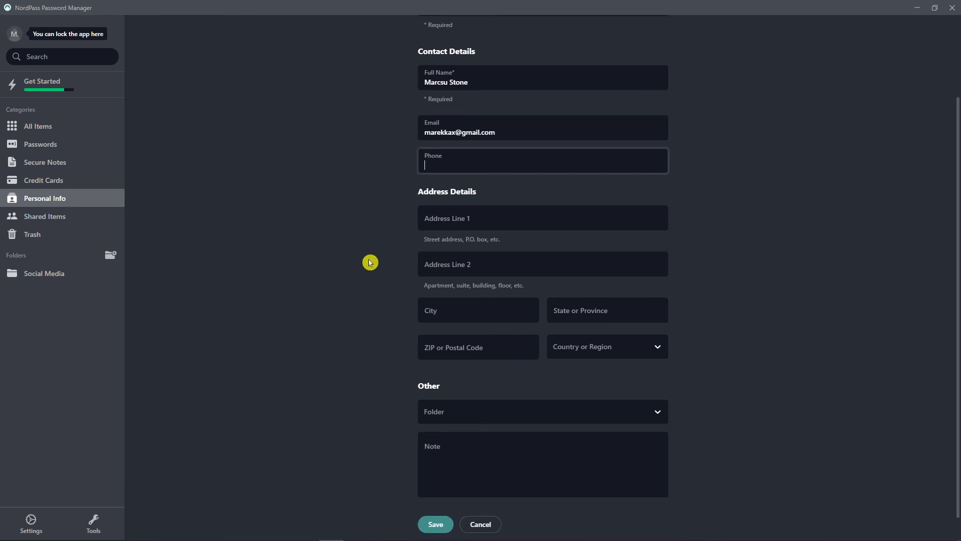
pyautogui.scroll(-1, 371, 261)
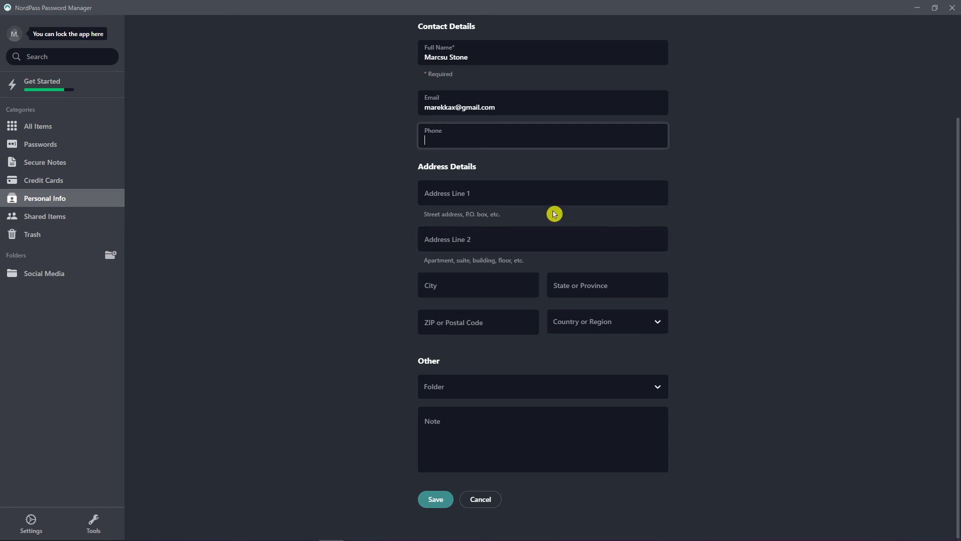
pyautogui.scroll(3, 576, 221)
pyautogui.scroll(-3, 489, 240)
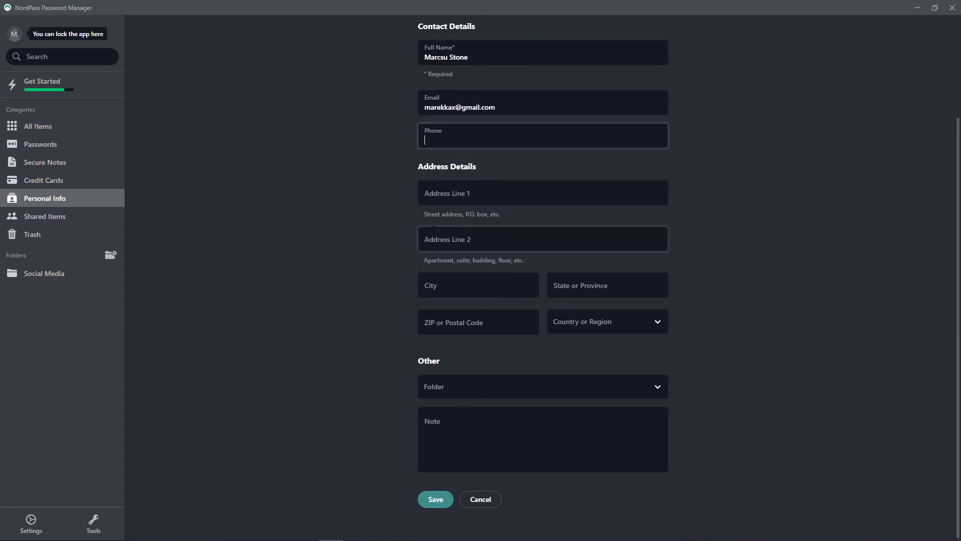
pyautogui.click(67, 217)
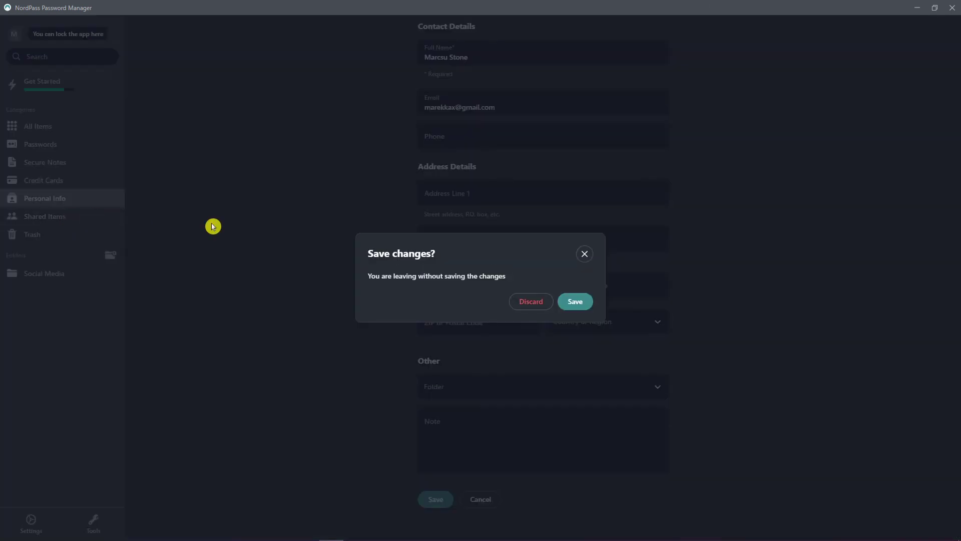
pyautogui.click(568, 302)
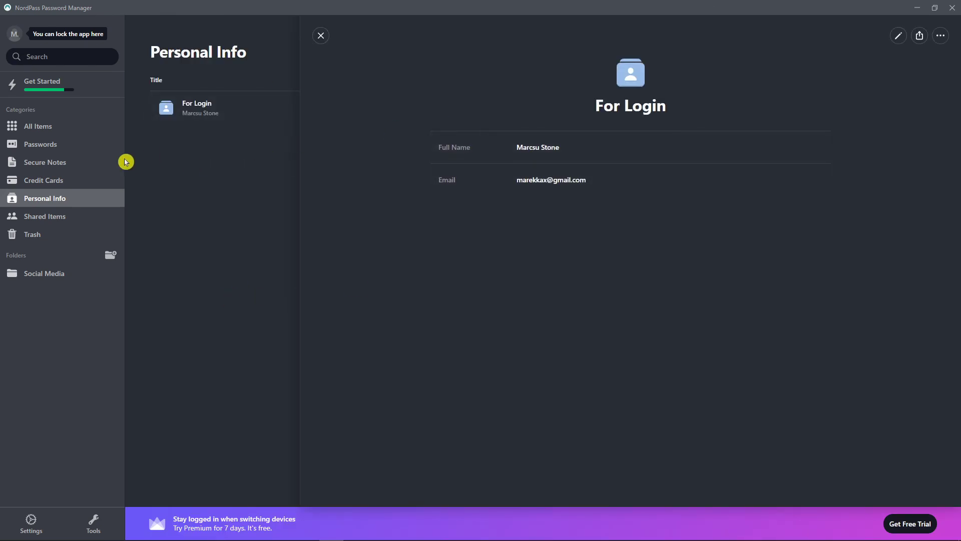
# - Check Shared items, then try sharing the For Login entry and dismiss the Premium offer
pyautogui.click(56, 216)
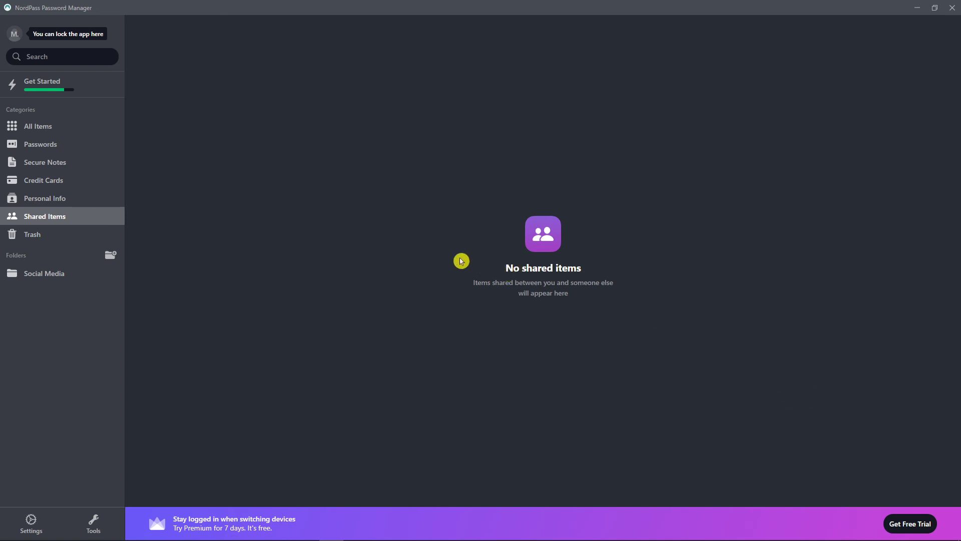
pyautogui.click(56, 199)
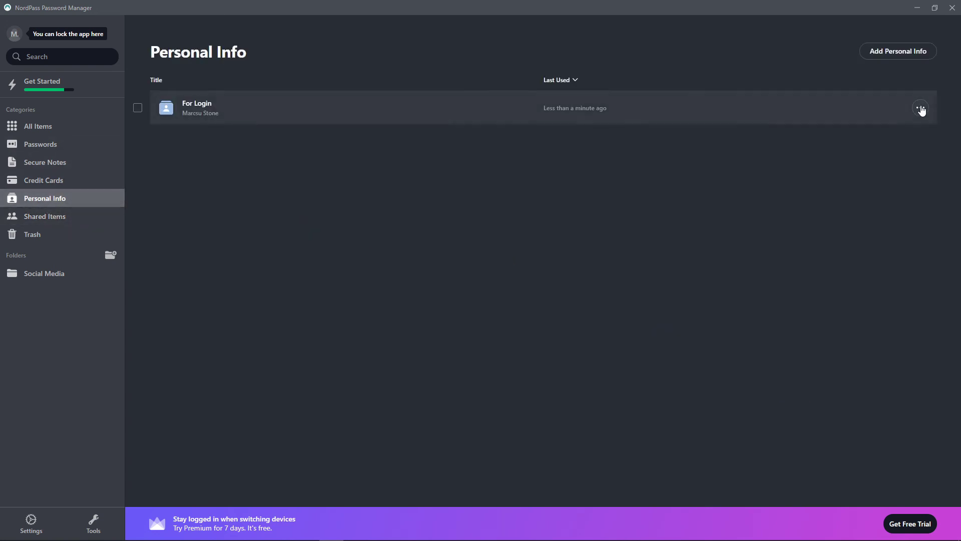
pyautogui.click(920, 108)
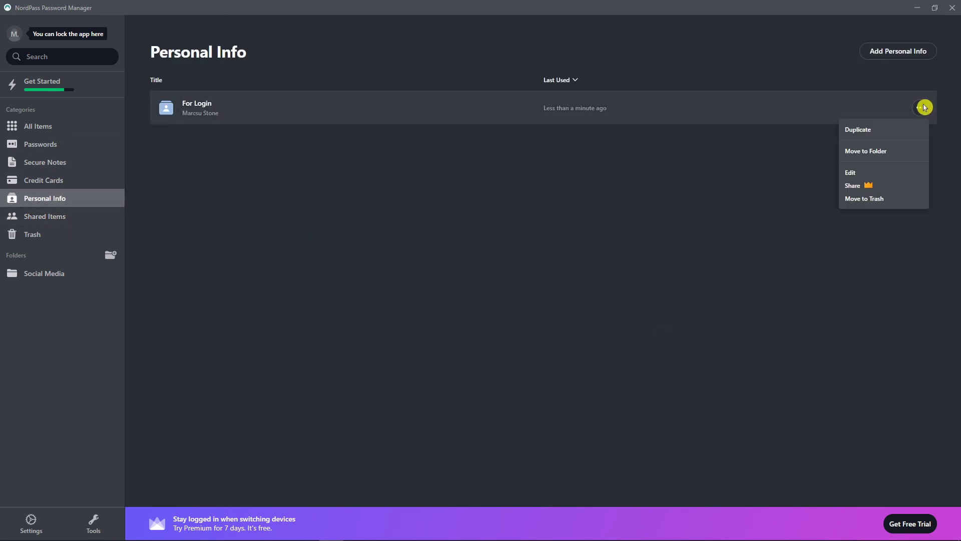
pyautogui.click(864, 188)
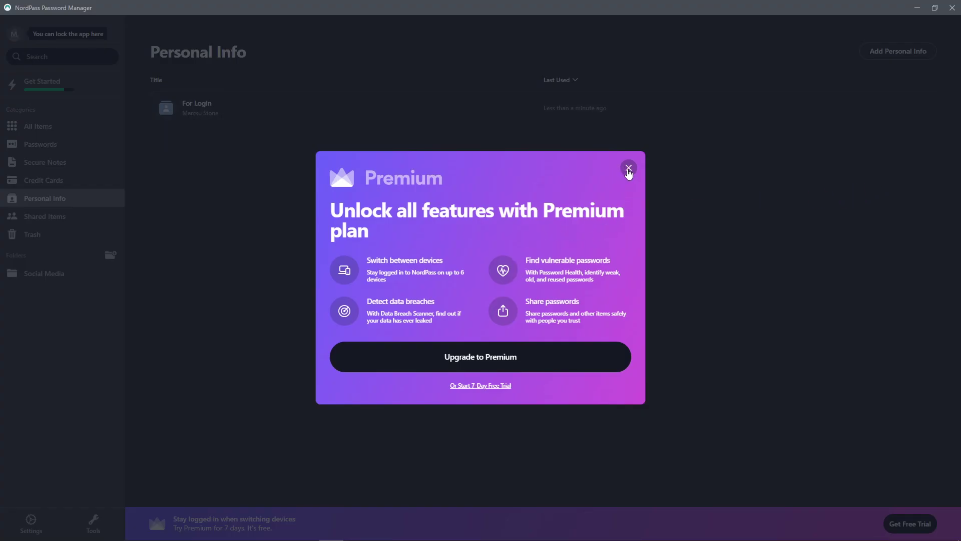
pyautogui.click(629, 168)
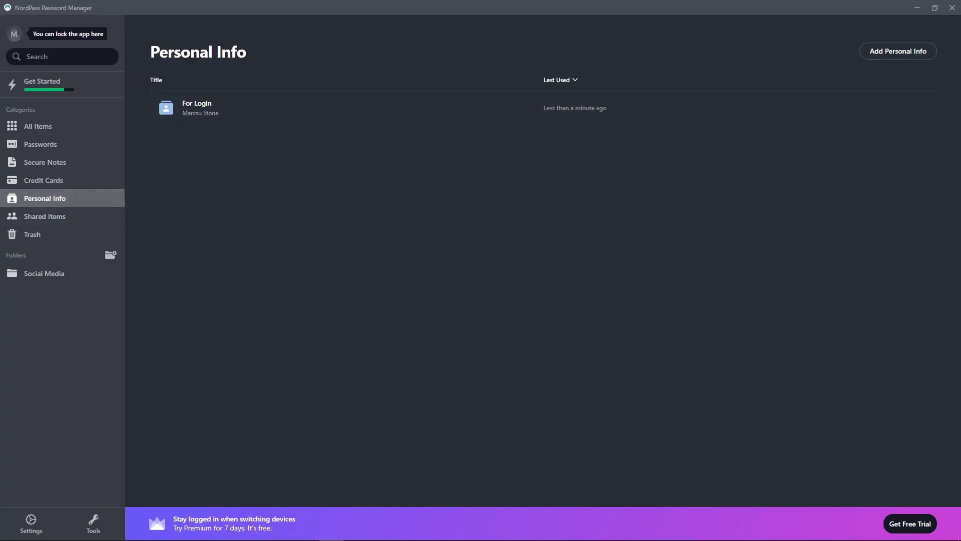
# - Move the For Login entry to the trash and view it in Trash
pyautogui.click(920, 108)
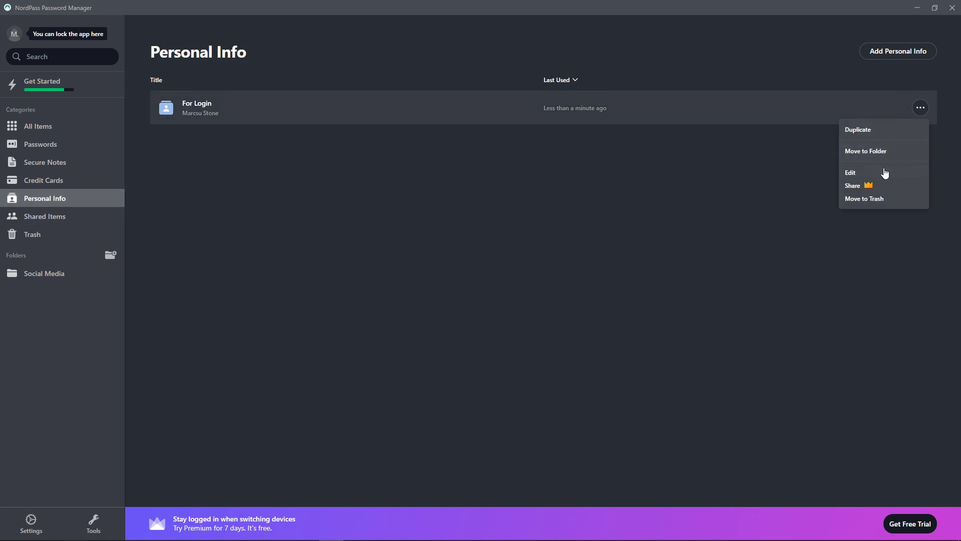
pyautogui.click(873, 199)
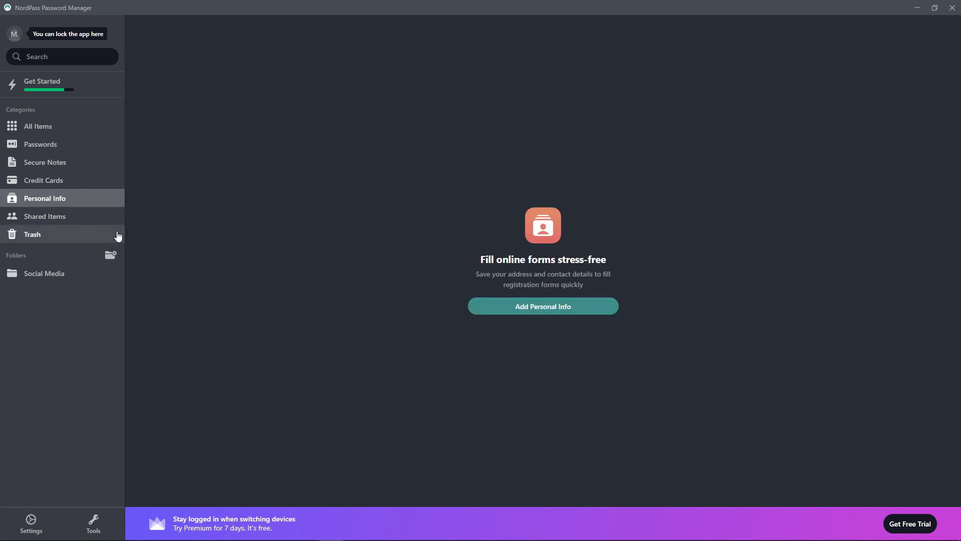
pyautogui.click(55, 238)
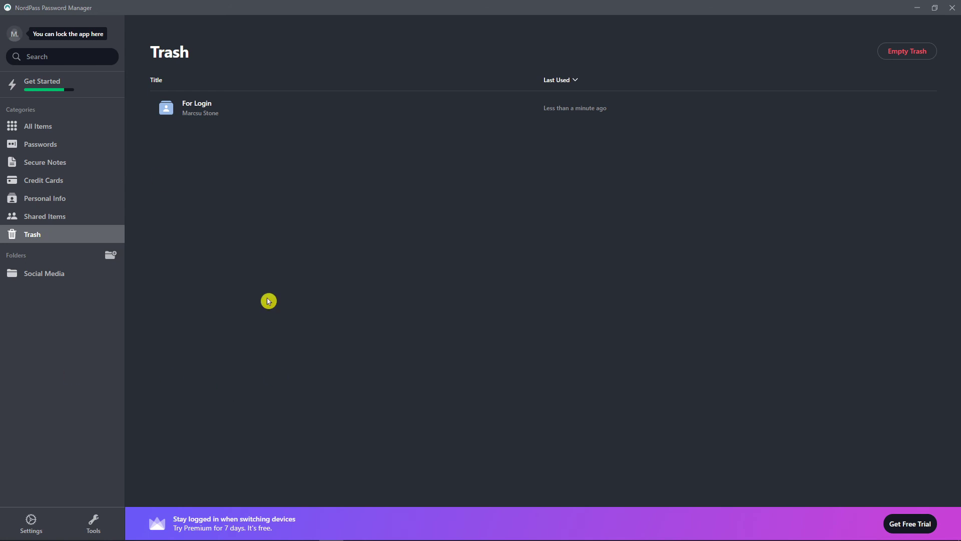
# - Look over the Get Started checklist, then bring up Tools with Password Generator, Password Health and Data Breach Scanner
pyautogui.click(43, 83)
pyautogui.scroll(-1, 278, 241)
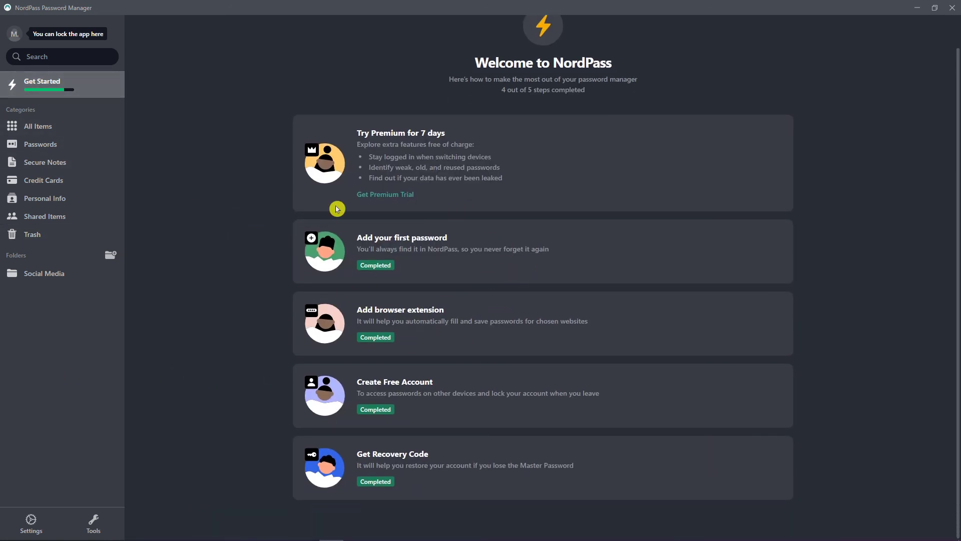
pyautogui.scroll(1, 435, 283)
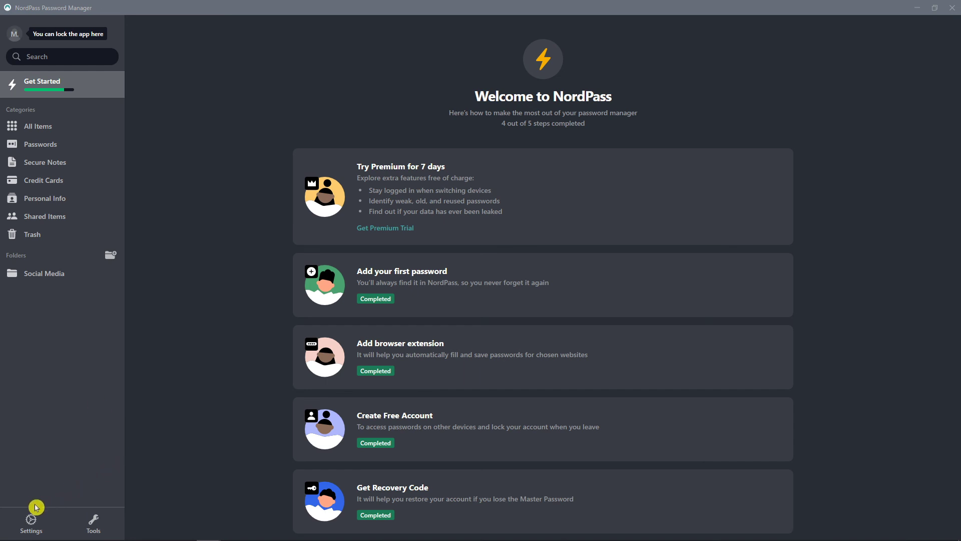
pyautogui.click(92, 523)
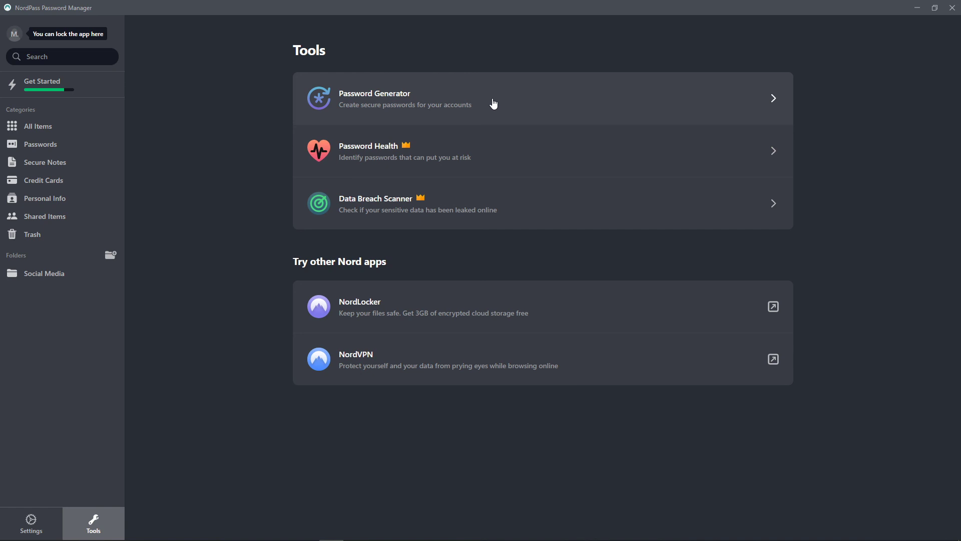
# - Set the Password Generator length to 30 characters and go back to the Tools list
pyautogui.click(490, 103)
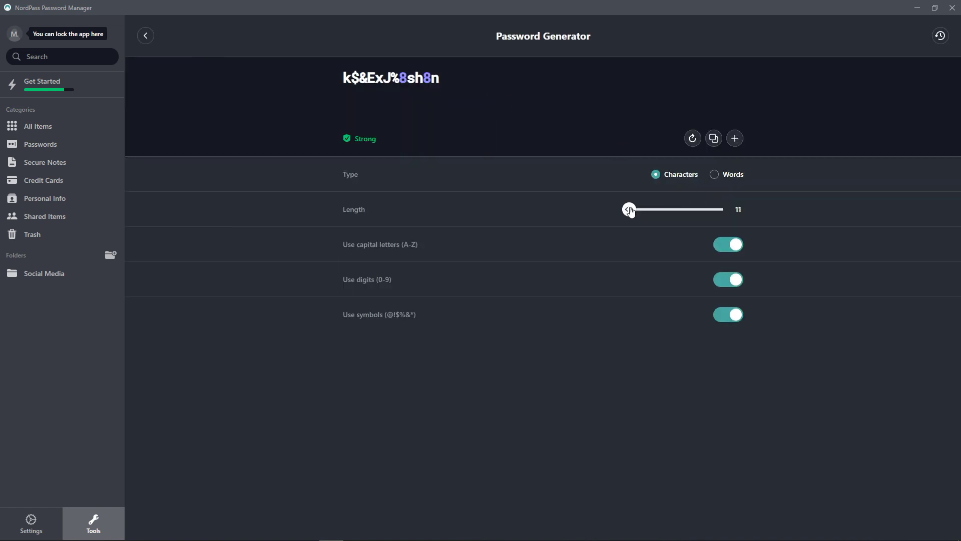
pyautogui.moveTo(631, 209); pyautogui.dragTo(673, 211)
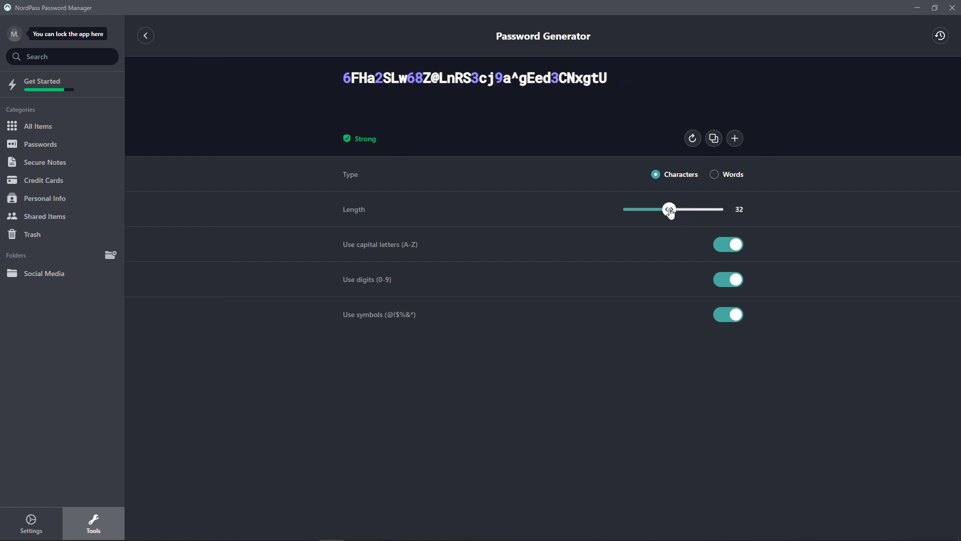
pyautogui.moveTo(671, 212); pyautogui.dragTo(666, 210)
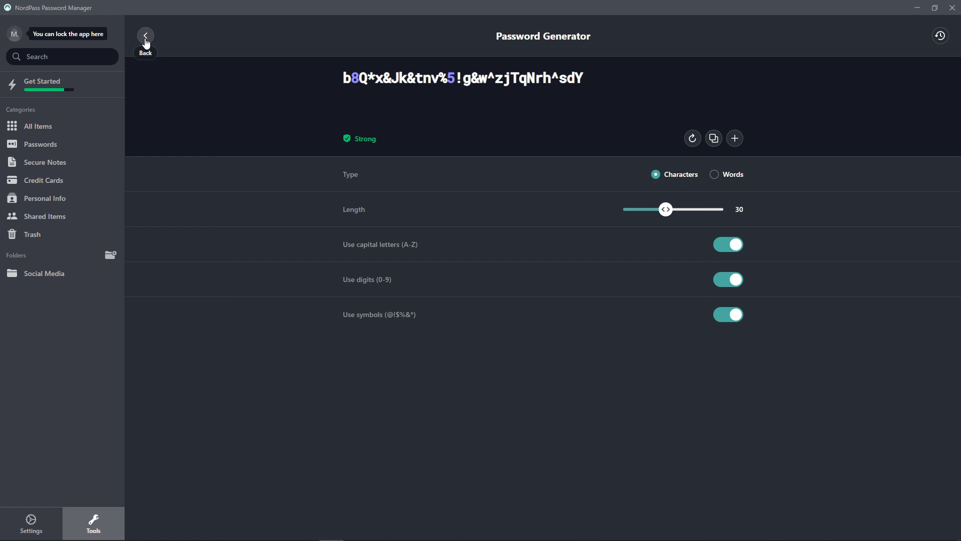
pyautogui.click(146, 43)
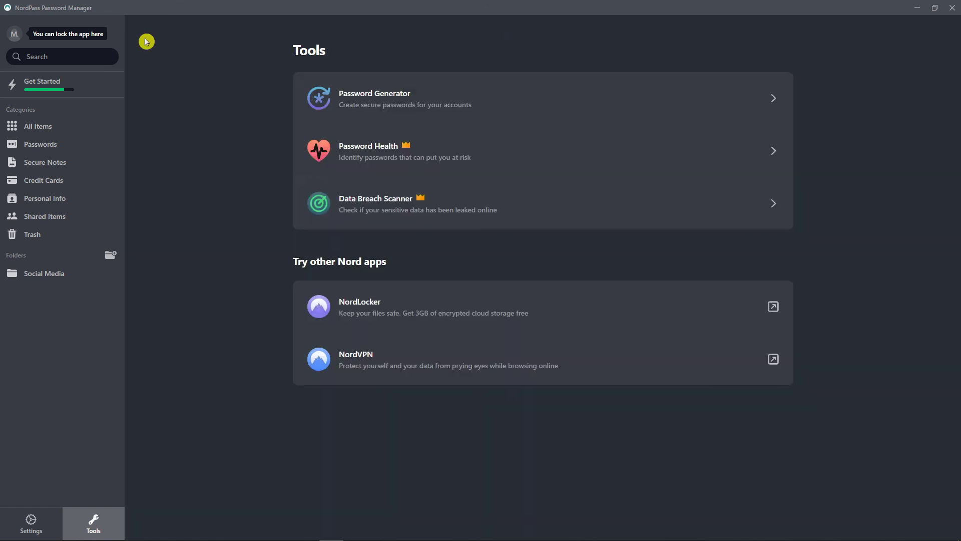
pyautogui.click(453, 271)
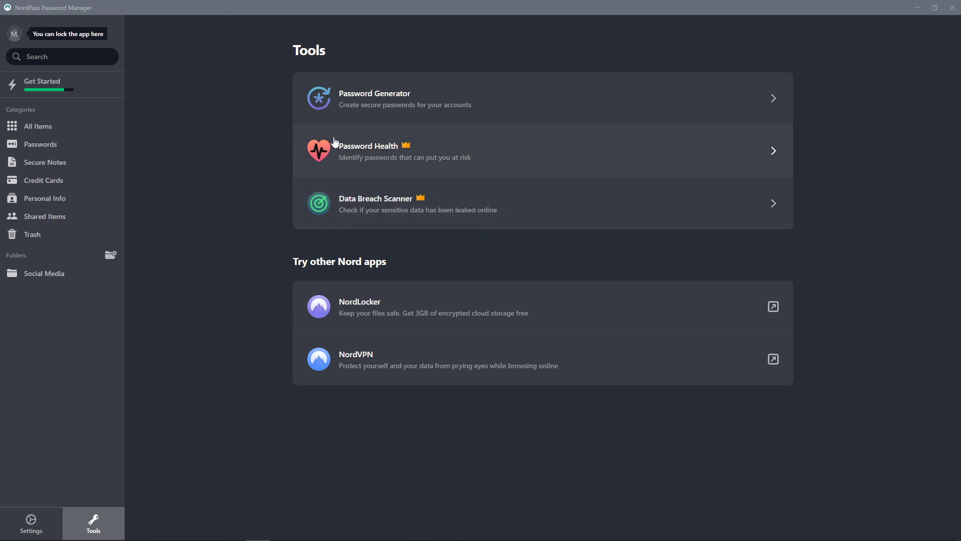
pyautogui.click(44, 518)
# - Scroll through the security, appearance and autofill settings, then switch to All Items
pyautogui.scroll(-10, 291, 431)
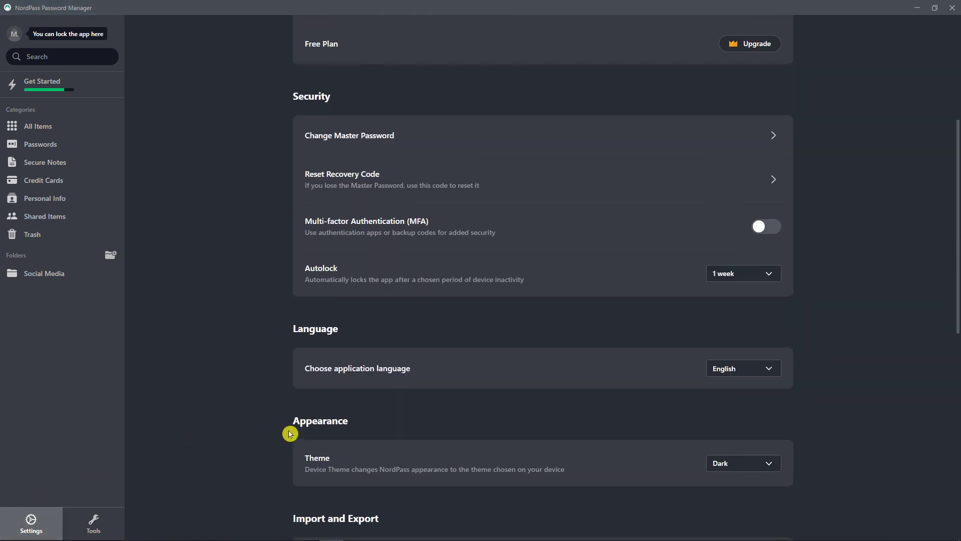
pyautogui.scroll(-1, 290, 434)
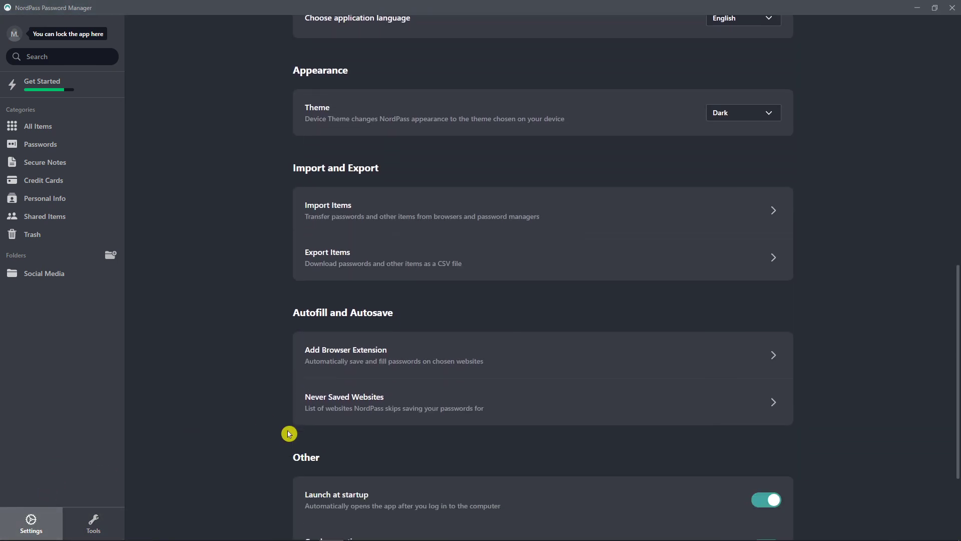
pyautogui.scroll(-1, 312, 331)
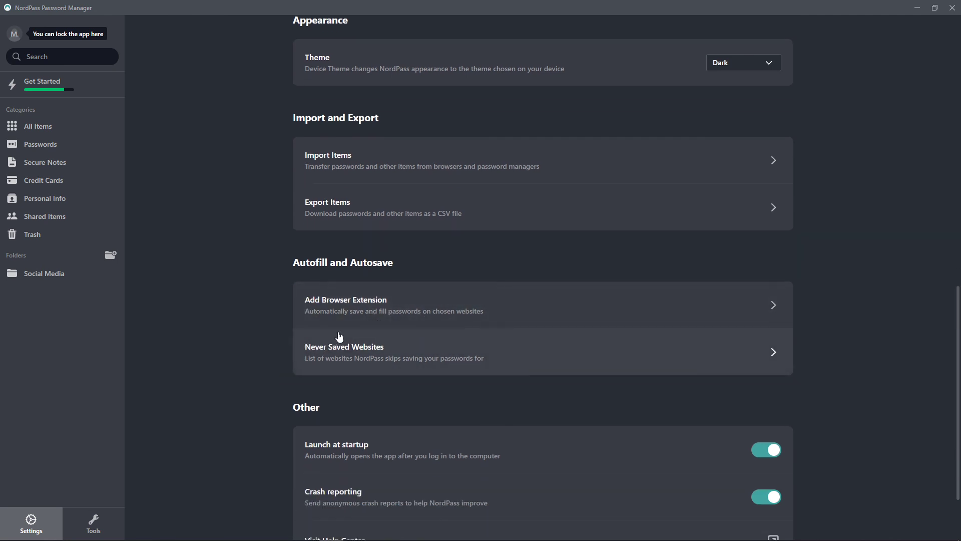
pyautogui.click(94, 135)
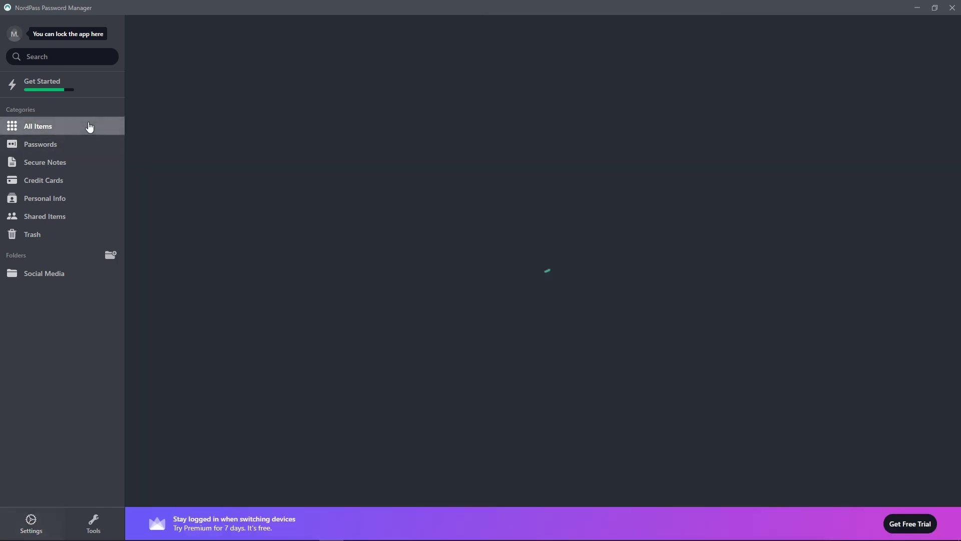